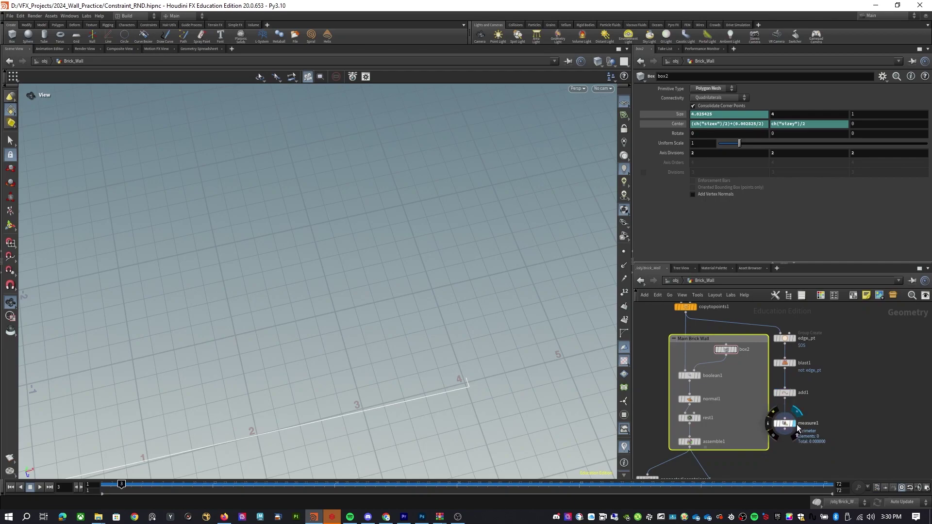
right_click_drag(490, 343, 272, 310)
mouse_move(272, 310)
left_mouse_down()
mouse_move(293, 348)
mouse_move(317, 334)
left_mouse_up()
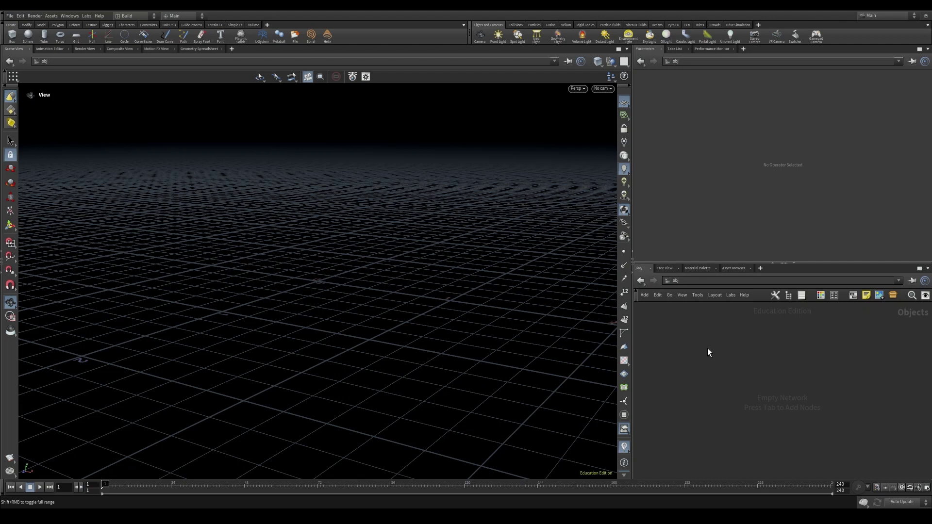
Create a Geometry object named Wall and enter its network.
key("Tab")
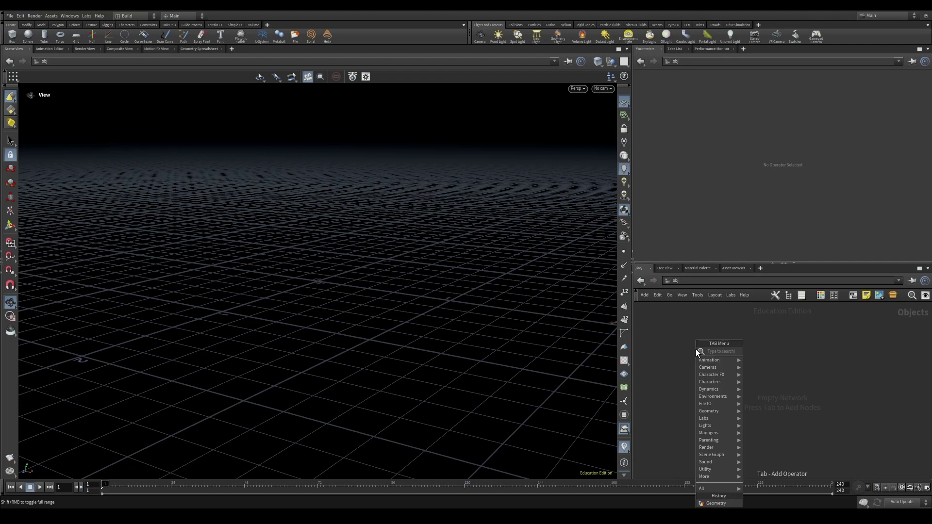
type("ge")
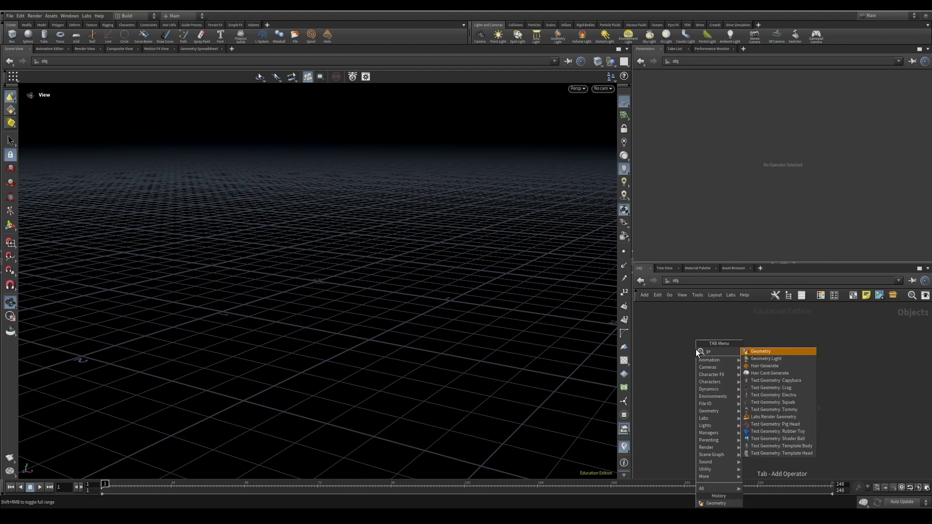
key("Return")
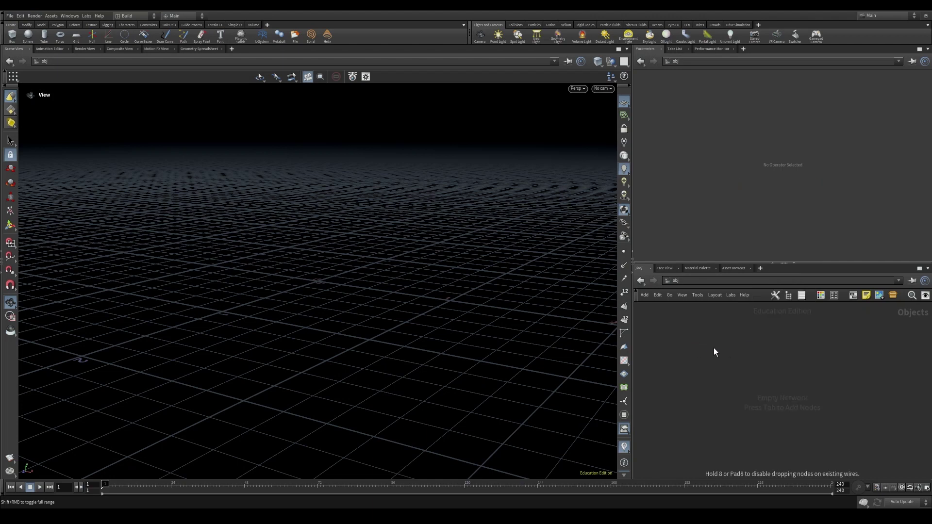
left_click(714, 348)
left_click(716, 347)
left_click_drag(728, 347, 624, 334)
type("Wall")
key("Return")
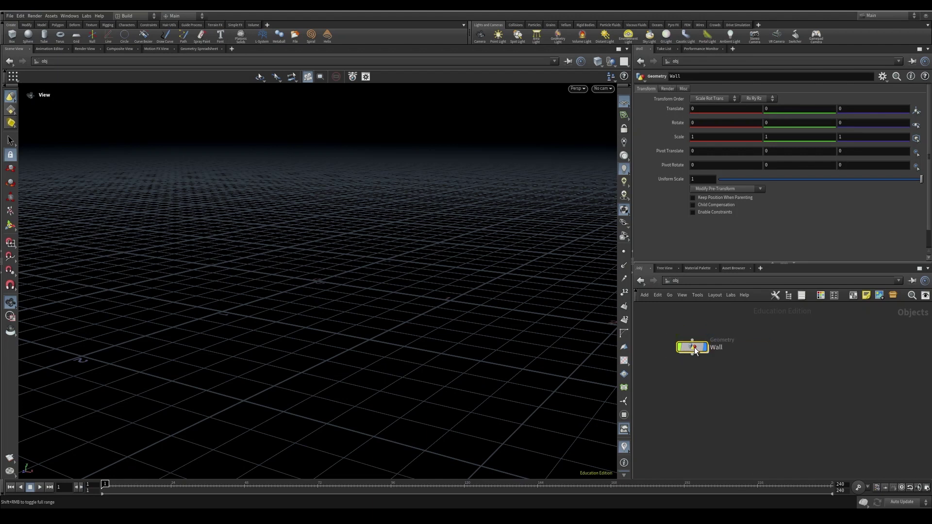
double_click(693, 347)
Add a Box node to the empty Wall network.
left_click_drag(299, 331, 285, 316)
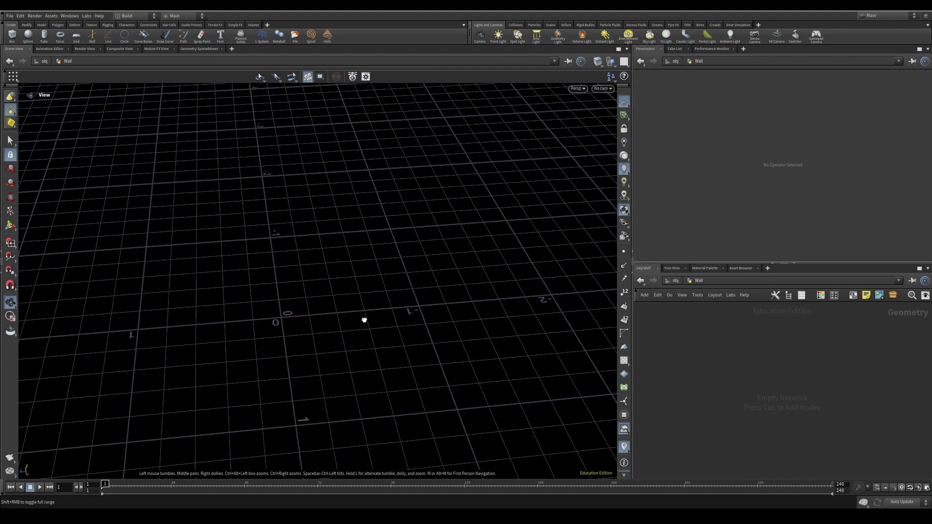
left_click_drag(364, 320, 320, 325)
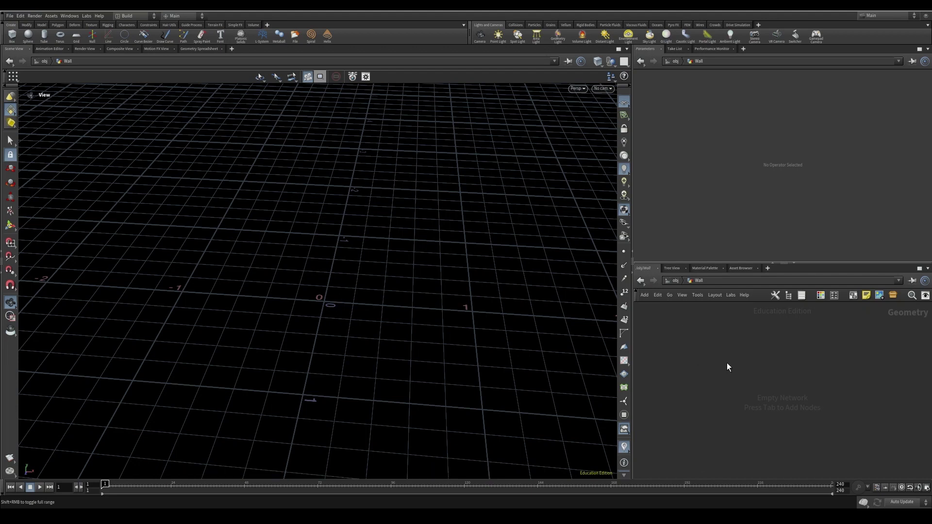
left_click_drag(362, 332, 374, 299)
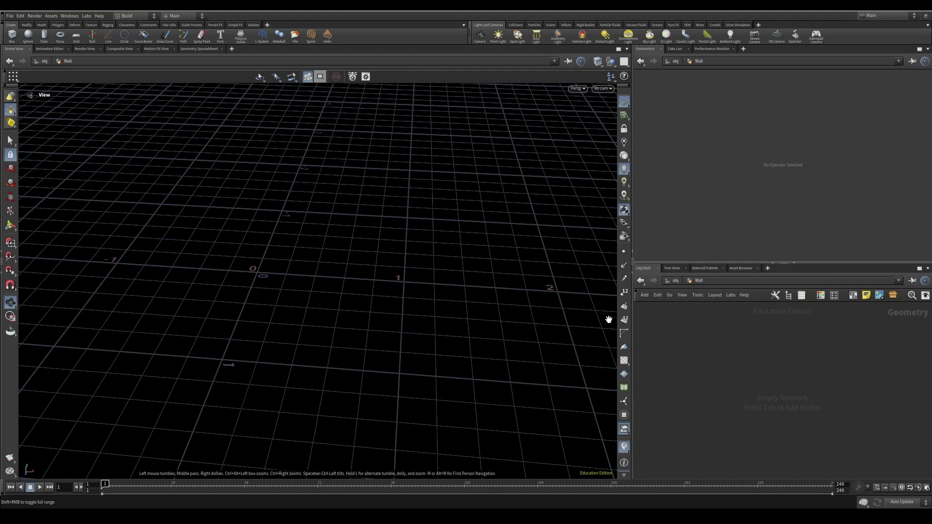
key("Tab")
mouse_move(742, 339)
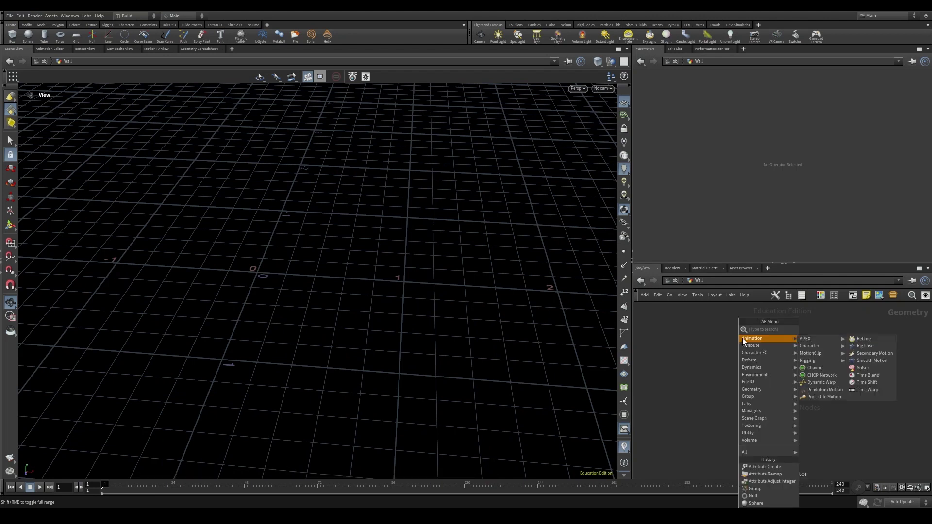
type("box")
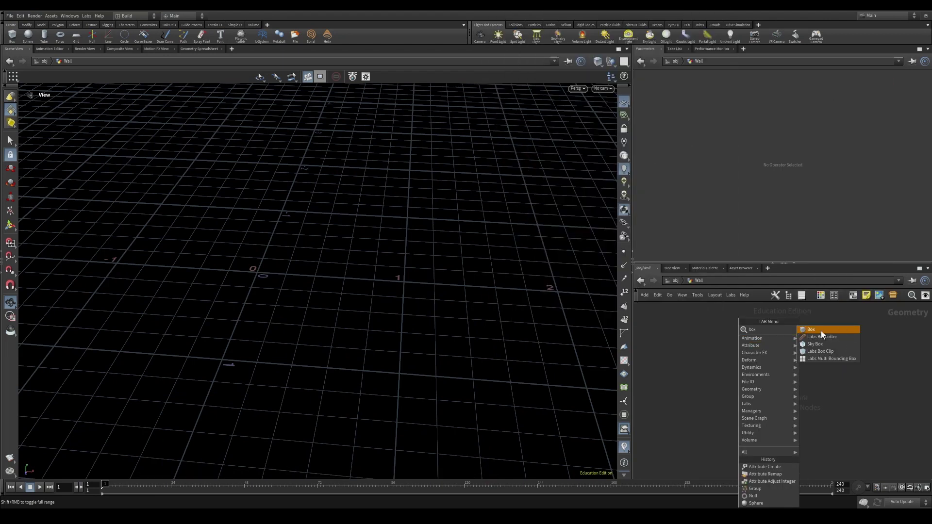
left_click(821, 330)
left_click(733, 329)
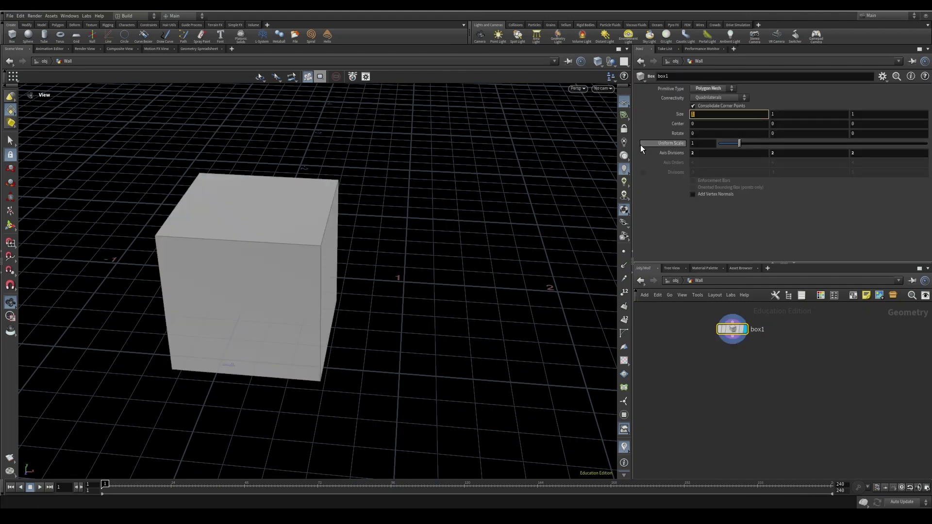
Set the box size to .2 in X, .05 in Y and .08 in Z.
type(".2")
key("Tab")
type(".0")
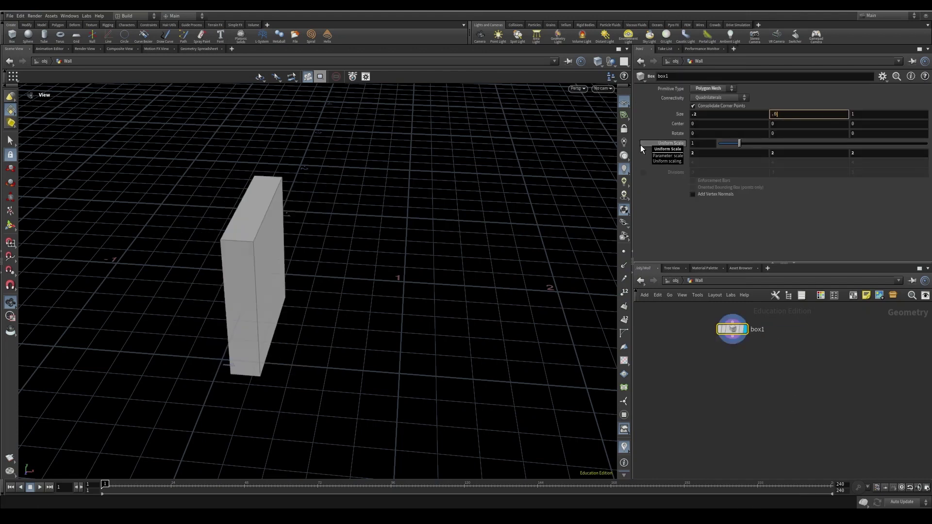
type("5")
key("Tab")
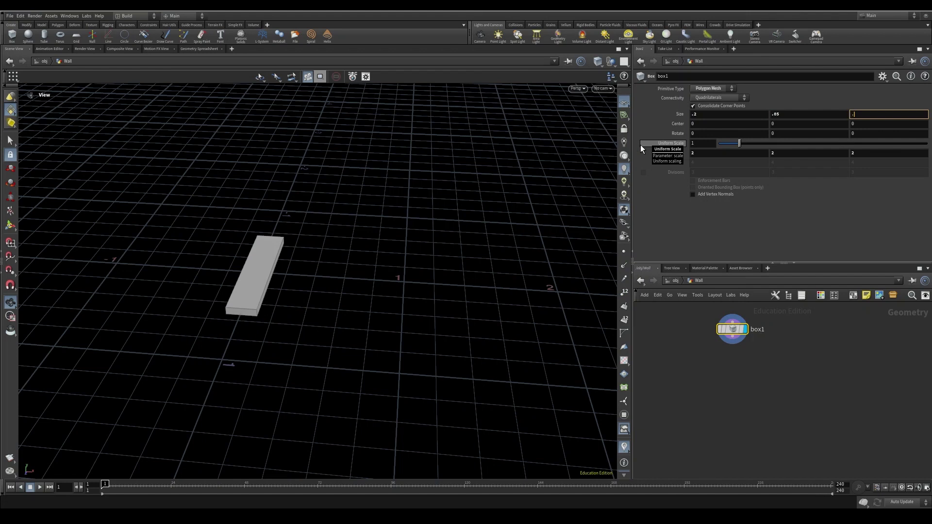
key("Return")
Rename the box node base_brick.
left_click_drag(237, 281, 270, 241)
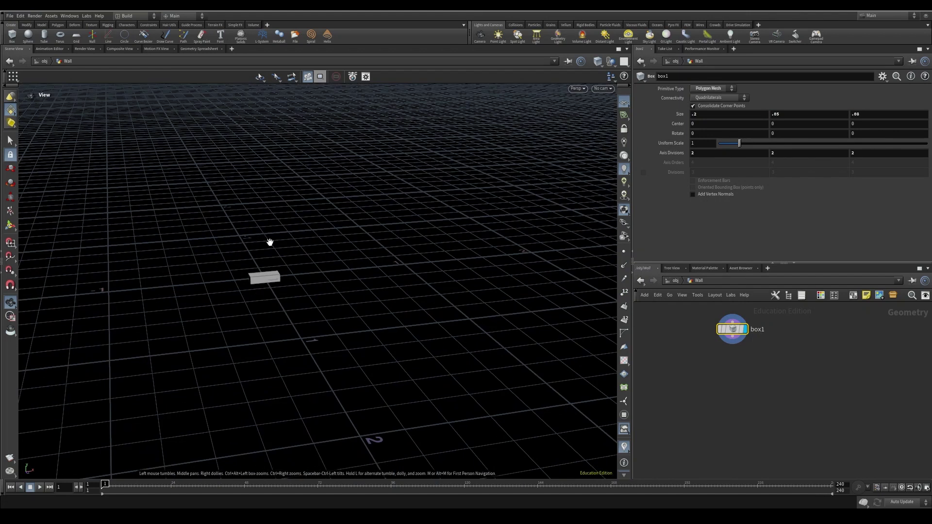
right_click_drag(270, 242, 416, 278)
left_click_drag(415, 278, 349, 301)
right_click_drag(349, 301, 307, 277)
left_click_drag(308, 277, 370, 289)
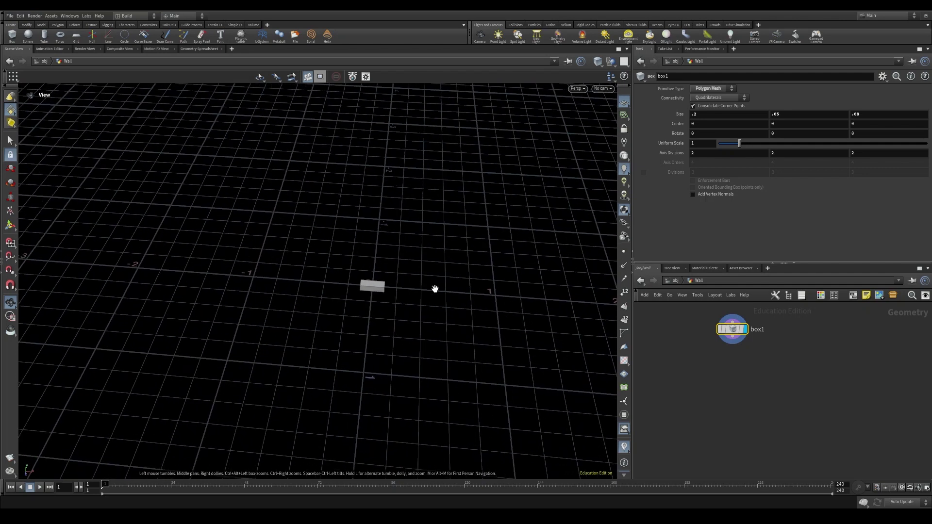
double_click(757, 328)
type("bas")
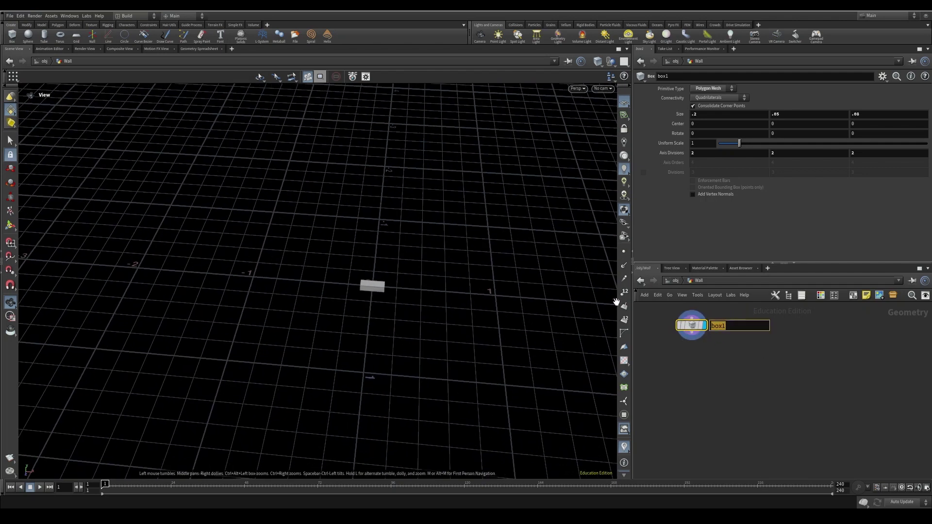
type("e_brick")
key("Return")
Add a Line node beside base_brick and display it.
key("Tab")
type("line")
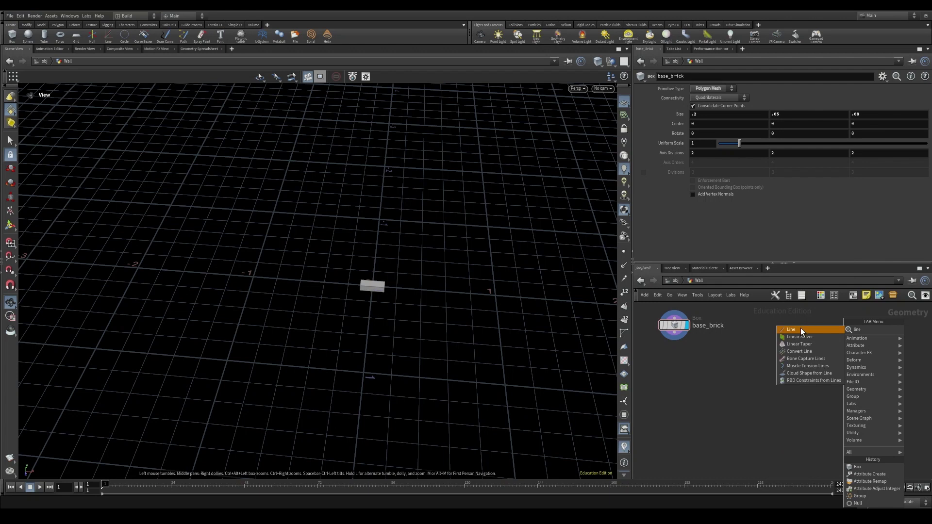
left_click(800, 329)
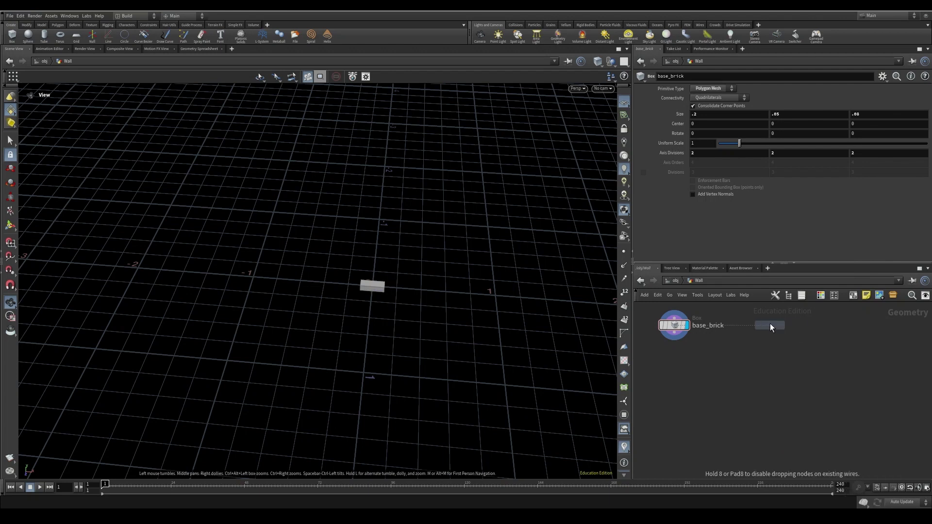
left_click(815, 324)
left_click(810, 325)
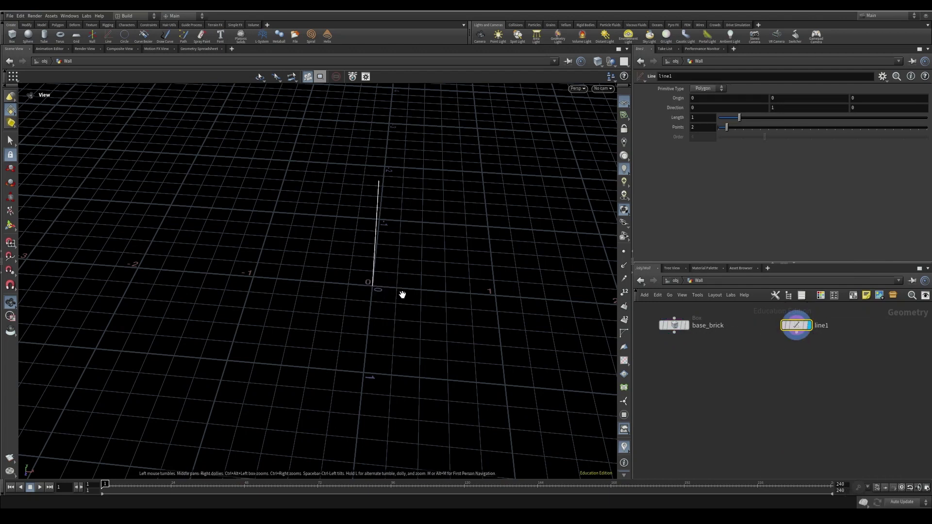
Set the line's direction to 1, 0, 0 so it runs along the X axis.
left_click_drag(402, 295, 419, 264)
right_click_drag(419, 264, 370, 289)
middle_click_drag(370, 288, 404, 284)
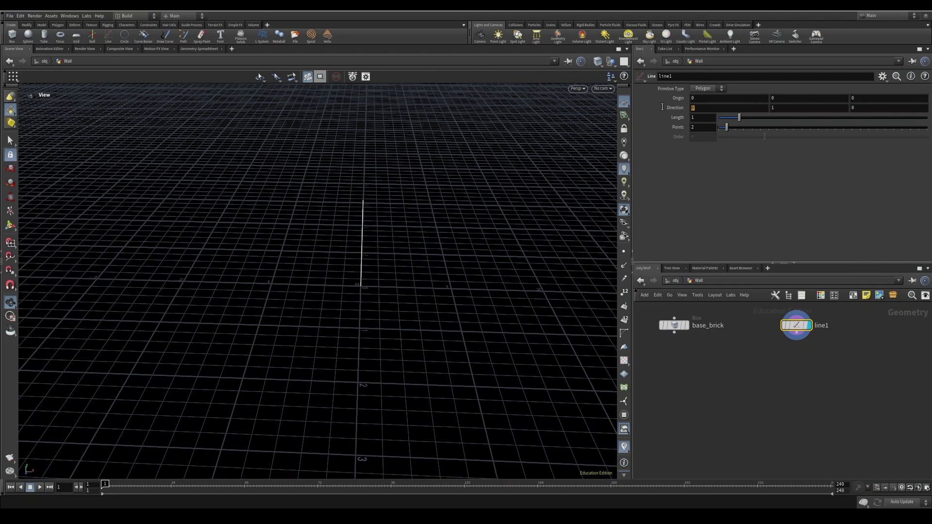
left_click(696, 107)
type("1")
key("Tab")
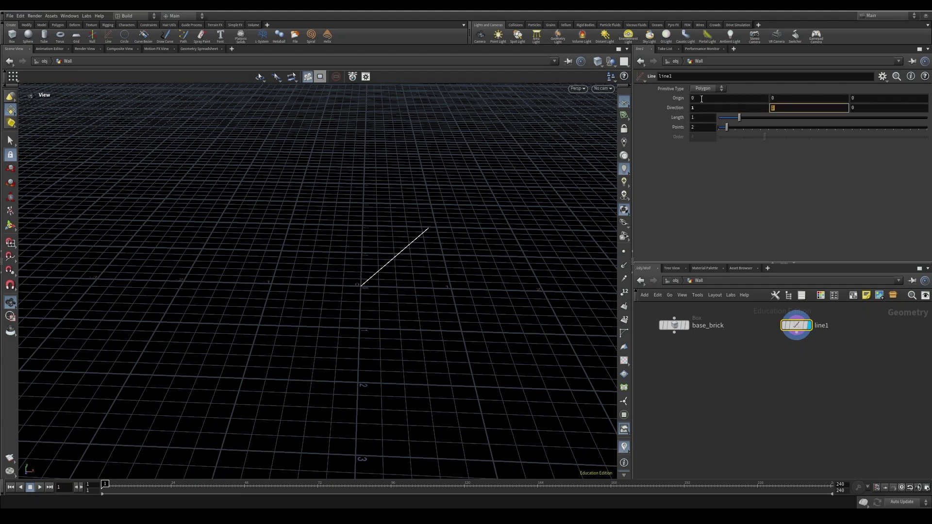
type("0")
key("Return")
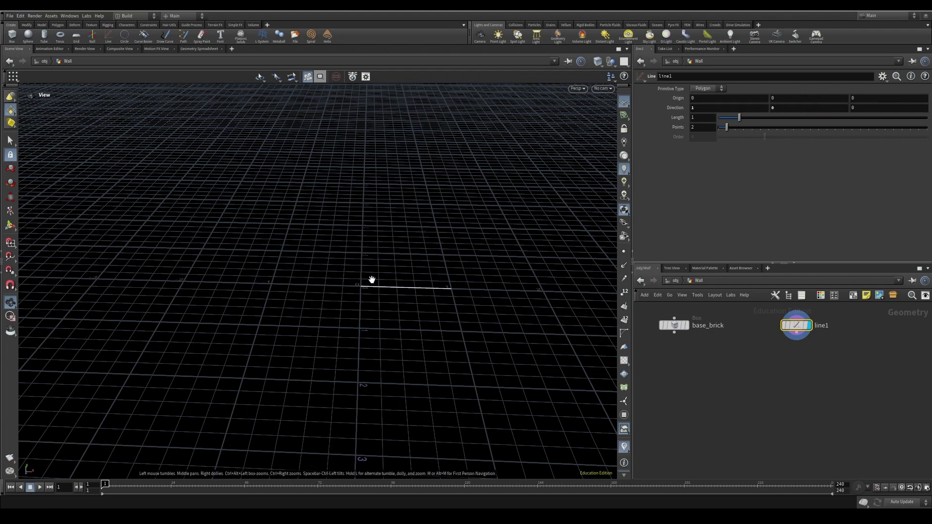
Turn on point display in the viewport and set the line's length to 3.
left_click(624, 252)
left_click_drag(482, 295, 582, 253)
middle_click_drag(491, 269, 418, 243)
double_click(701, 117)
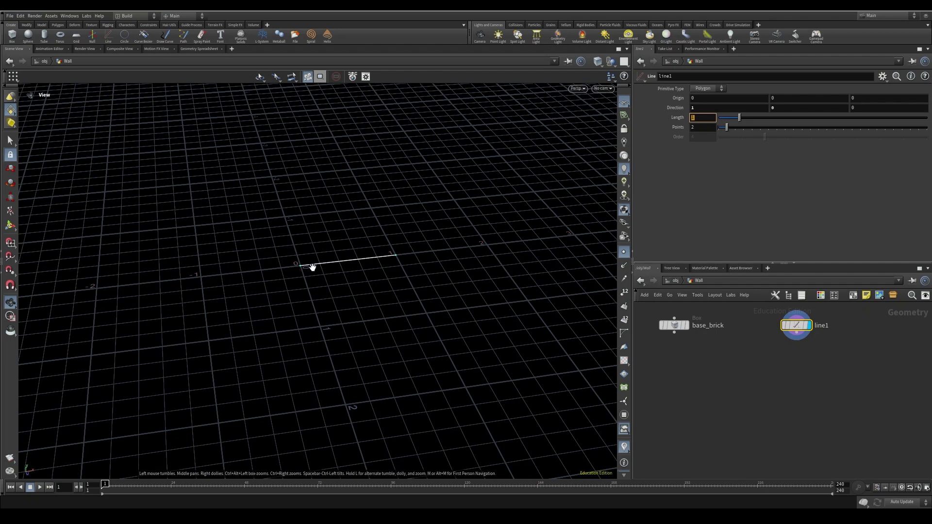
left_click_drag(451, 299, 366, 287)
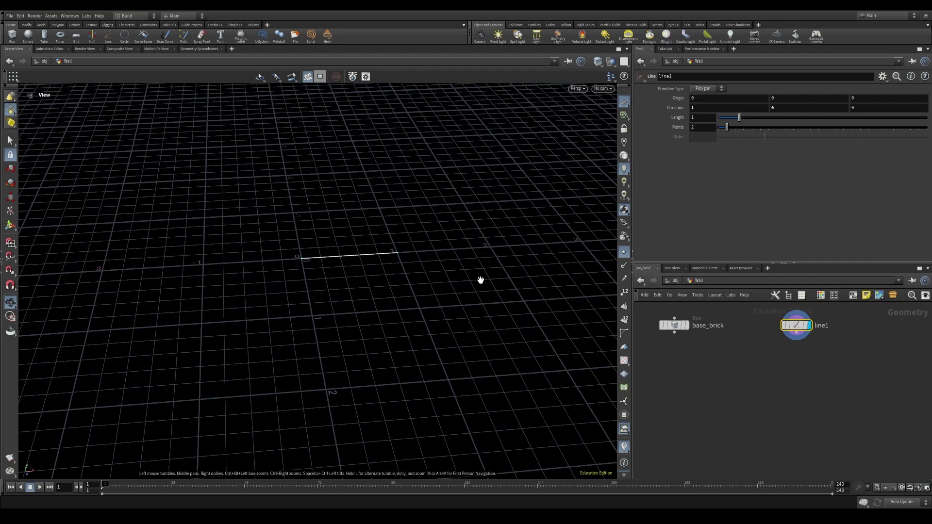
left_click_drag(701, 118, 659, 117)
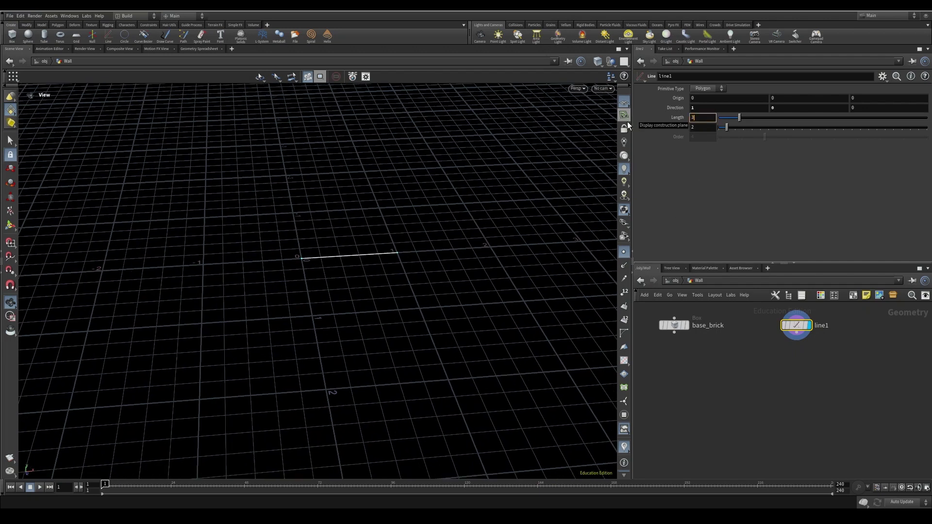
type("3")
key("Return")
left_click_drag(491, 353, 510, 371)
left_click_drag(794, 324, 789, 323)
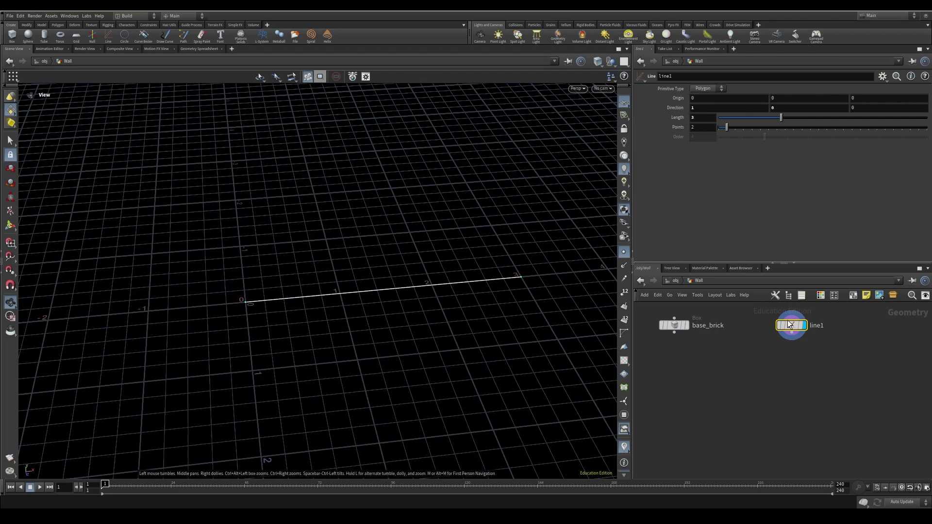
left_click(791, 332)
key("Tab")
type("resample")
key("Return")
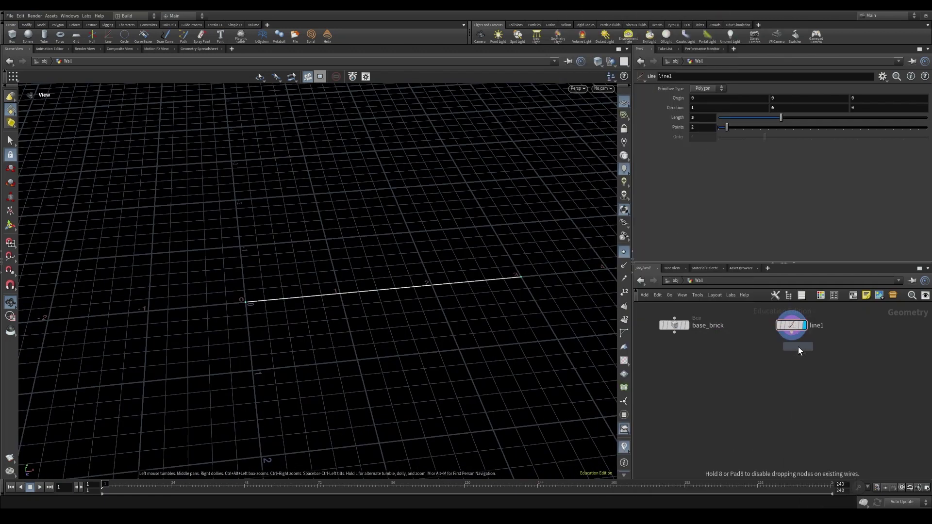
left_click(805, 341)
Add a Resample node below line1, fed by the line's output.
key("Tab")
type("res")
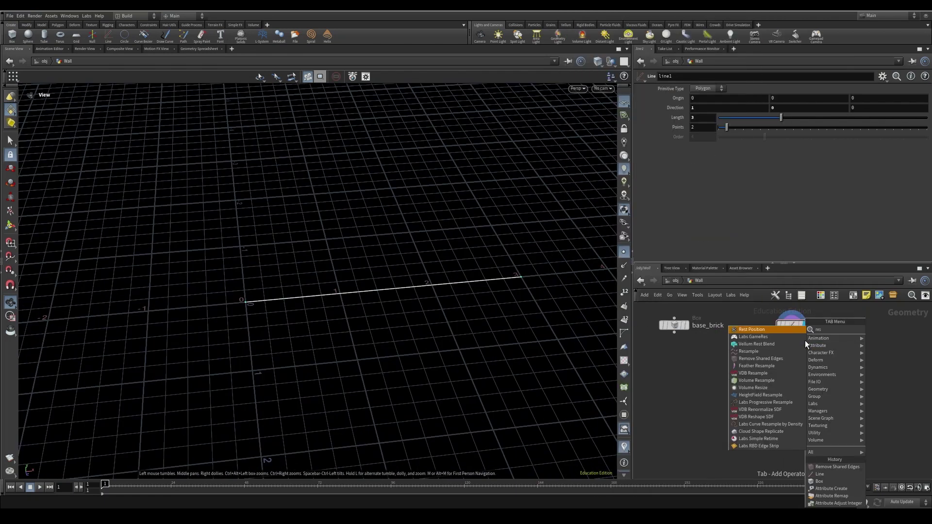
key("Return")
key("Return")
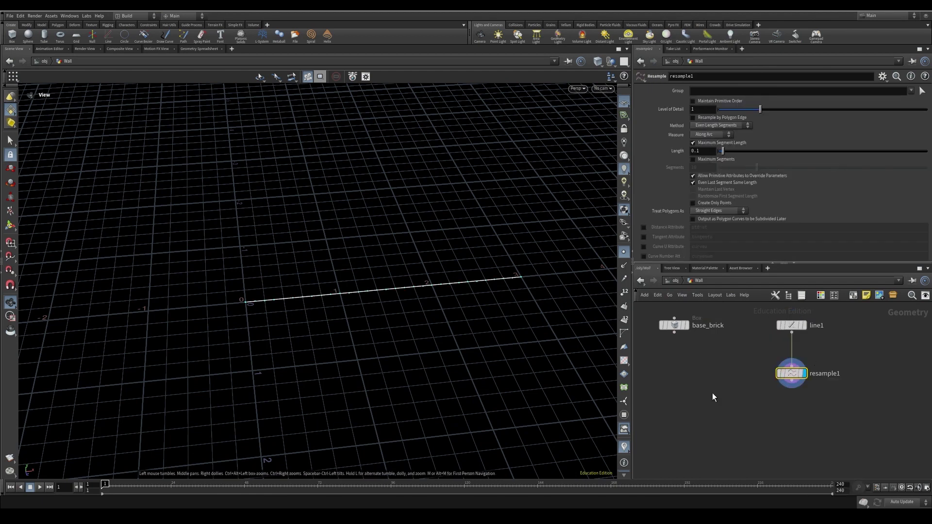
middle_click_drag(723, 398, 724, 386)
key("Tab")
type("copy")
key("Return")
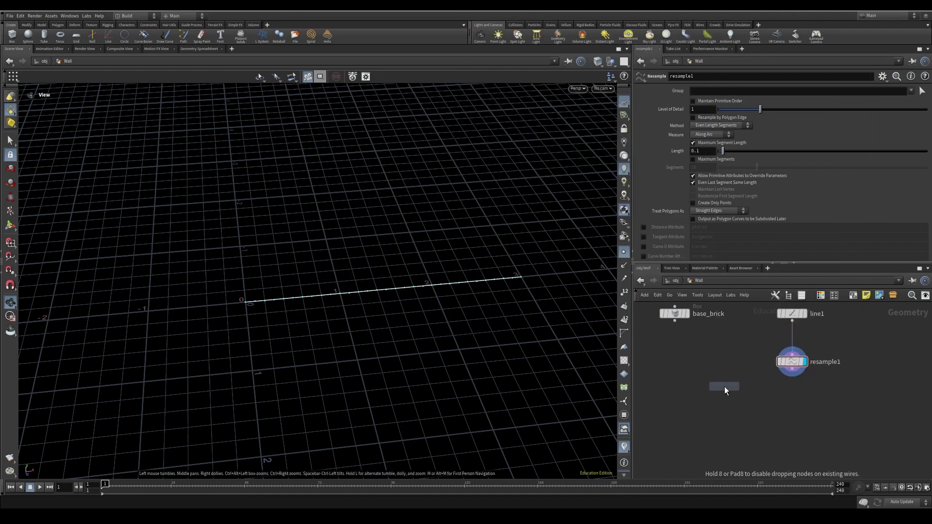
left_click(724, 387)
left_click_drag(724, 396, 775, 408)
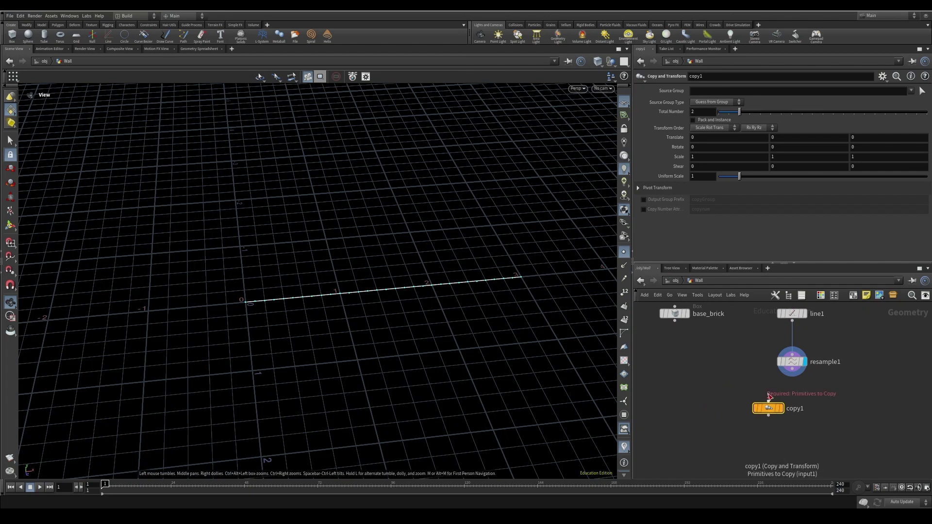
key("Delete")
Add a Copy to Points node with base_brick wired to its first input and resample1 to its second.
key("Tab")
type("copy to poi")
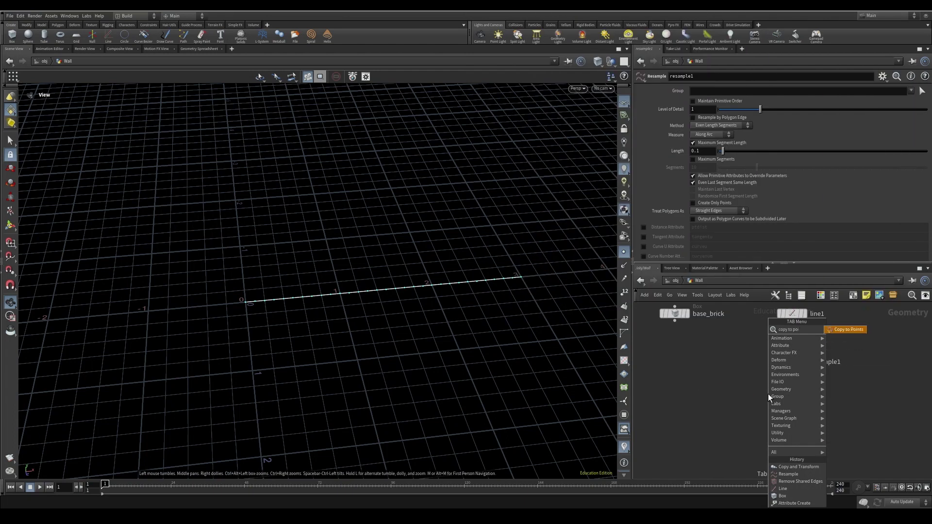
left_click(828, 329)
left_click(733, 399)
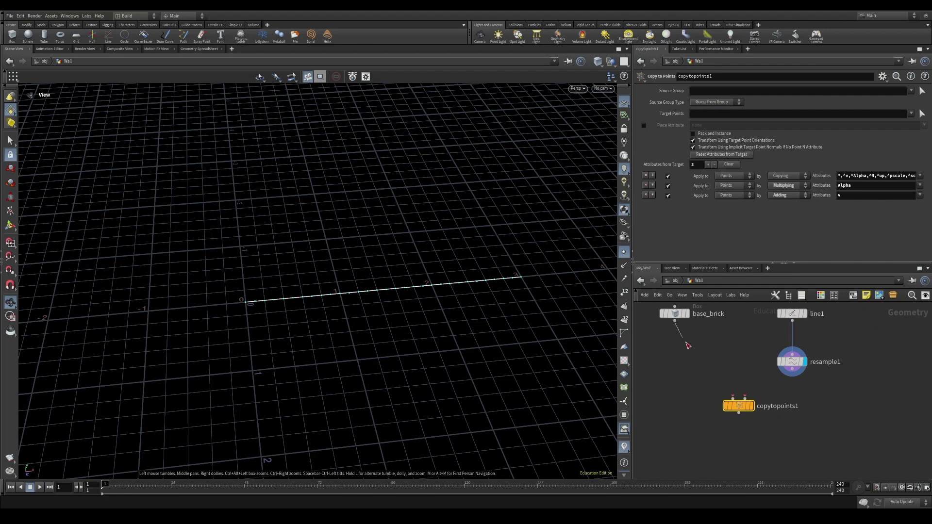
left_click_drag(674, 321, 730, 419)
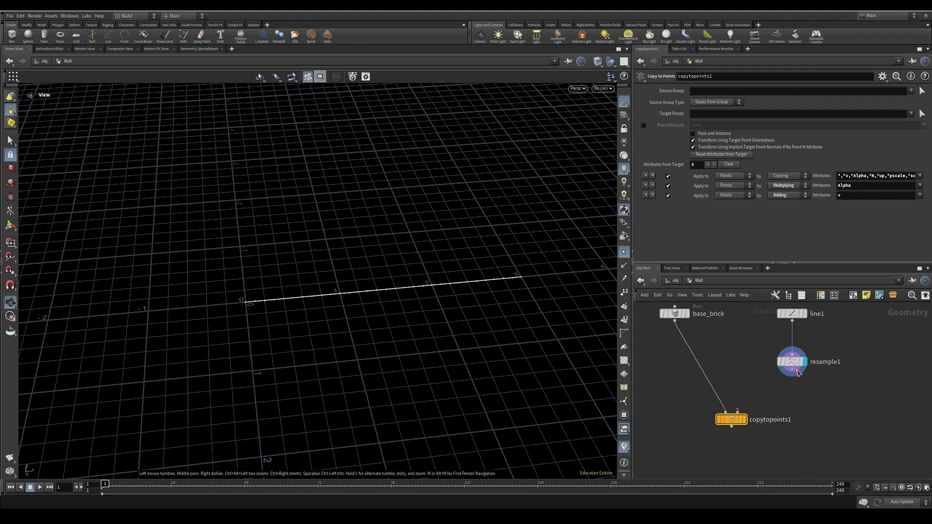
left_click_drag(792, 375, 764, 413)
left_click(737, 412)
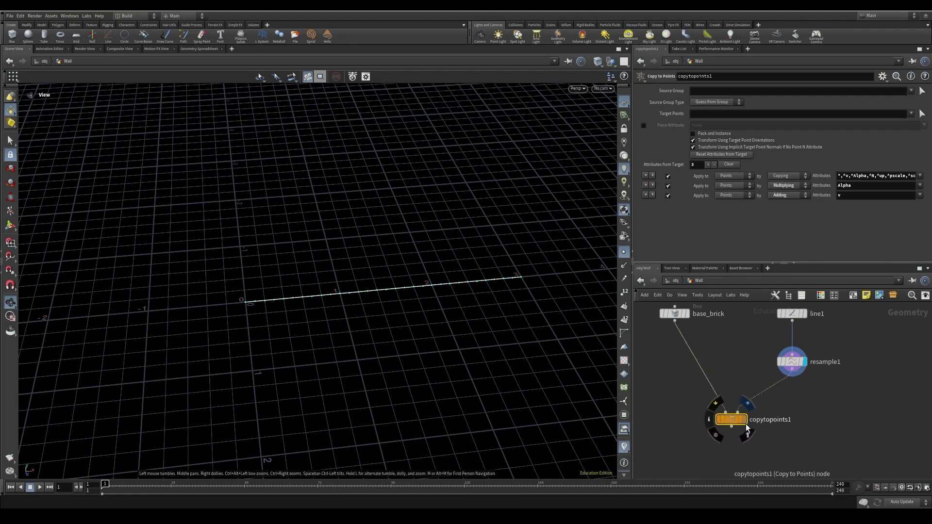
Display the copytopoints1 result and set resample1's maximum segment length to 0.22 to space the bricks apart.
left_click(744, 420)
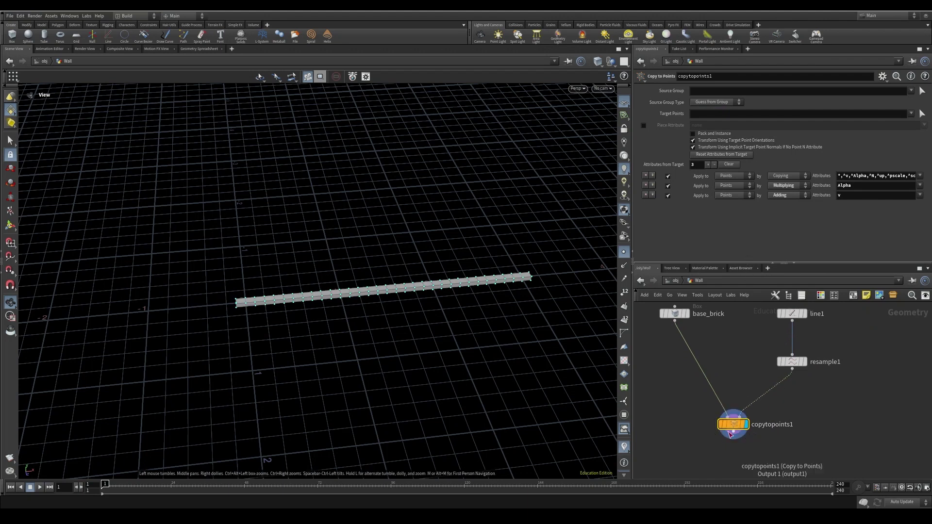
left_click(790, 361)
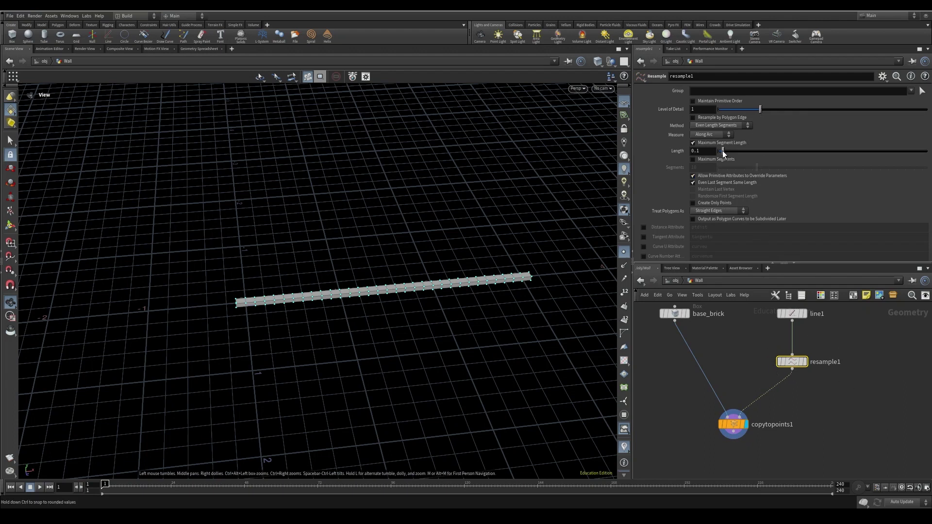
left_click_drag(723, 154, 730, 155)
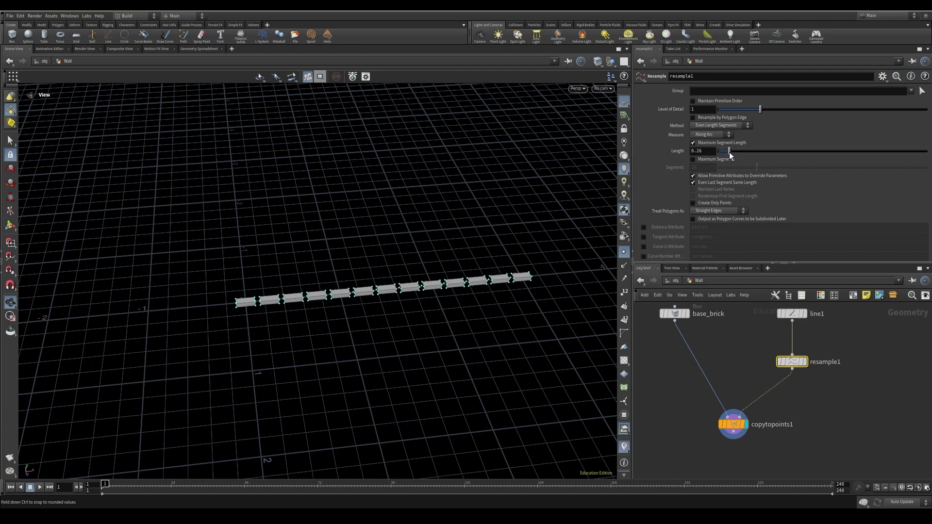
scroll(427, 291, "up", 10)
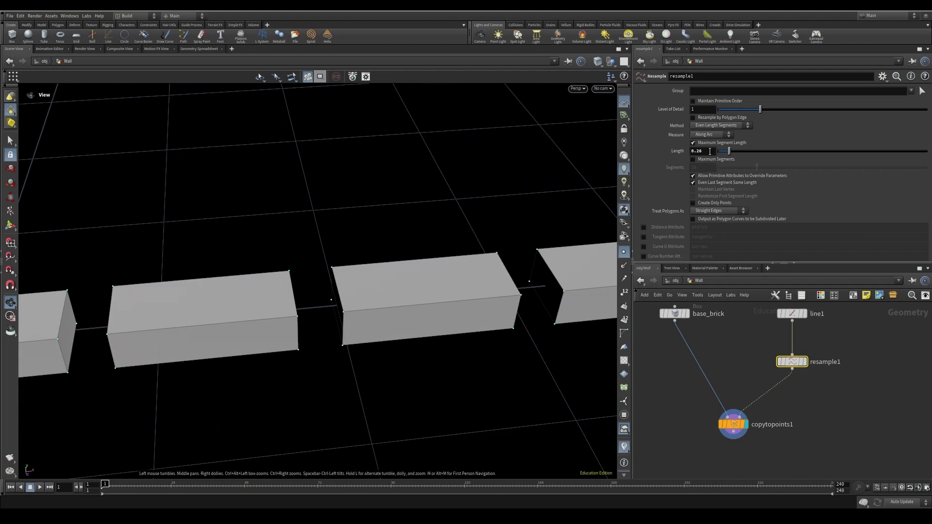
middle_click_drag(710, 152, 692, 166)
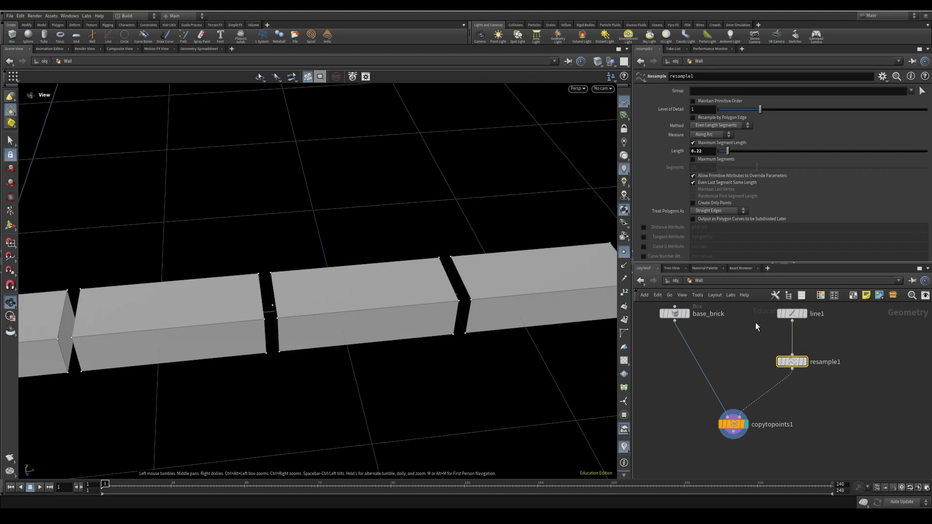
Set base_brick's X size to 0.212 to narrow the gaps between neighbouring bricks.
middle_click_drag(745, 375, 802, 411)
left_click(733, 350)
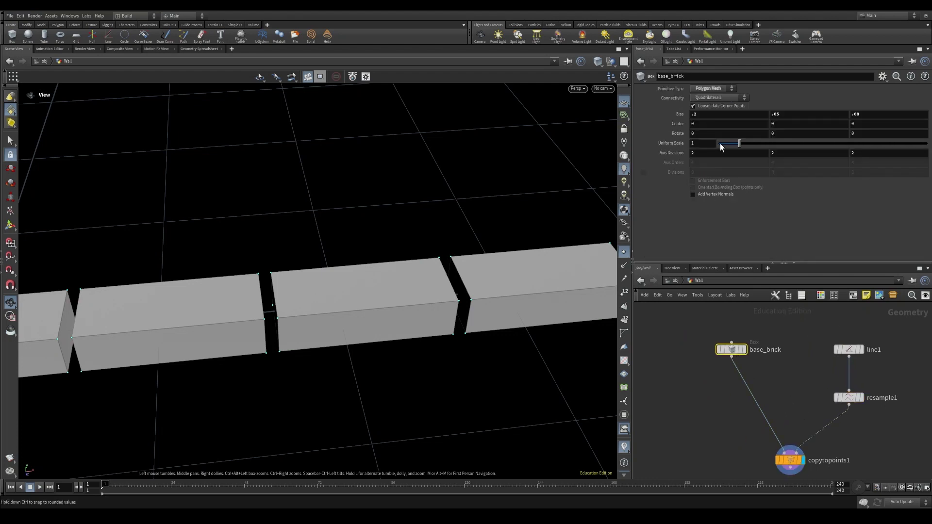
middle_click_drag(711, 115, 755, 143)
left_click_drag(347, 356, 443, 266)
right_click_drag(443, 266, 268, 268)
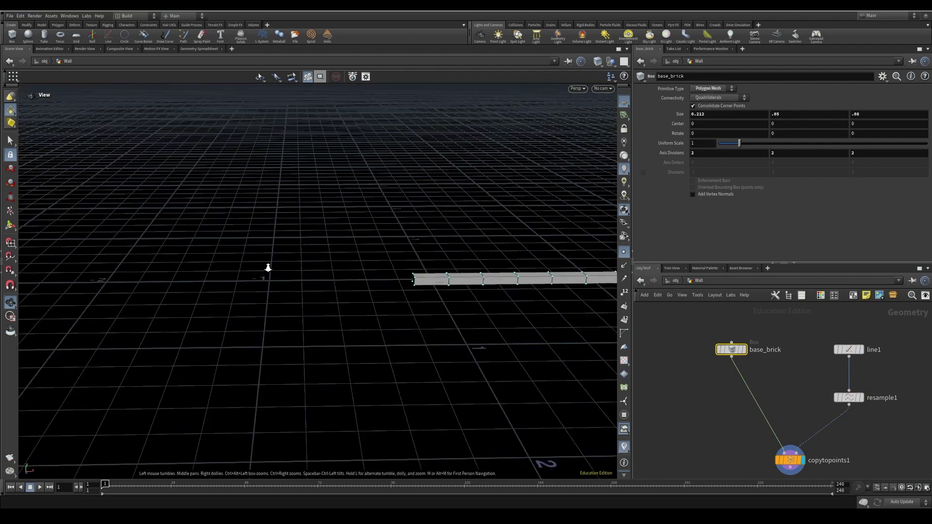
middle_click_drag(572, 271, 142, 278)
right_click_drag(379, 288, 238, 297)
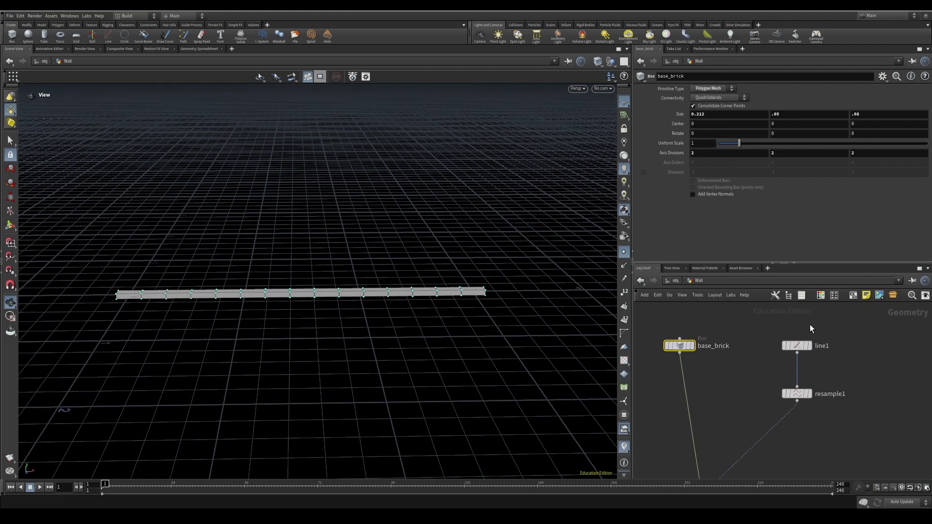
Insert a Copy and Transform node on the wire between resample1 and copytopoints1.
middle_click_drag(815, 428, 823, 383)
key("Tab")
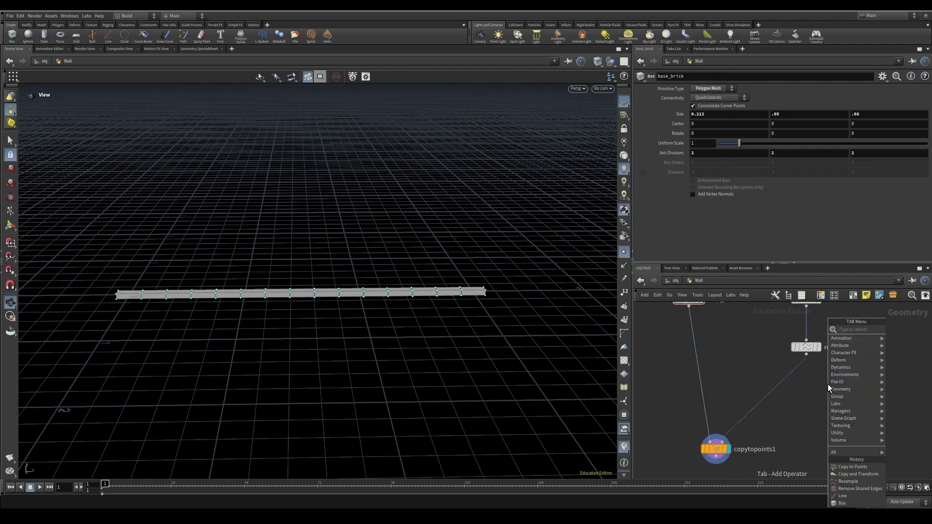
type("copu")
key("Escape")
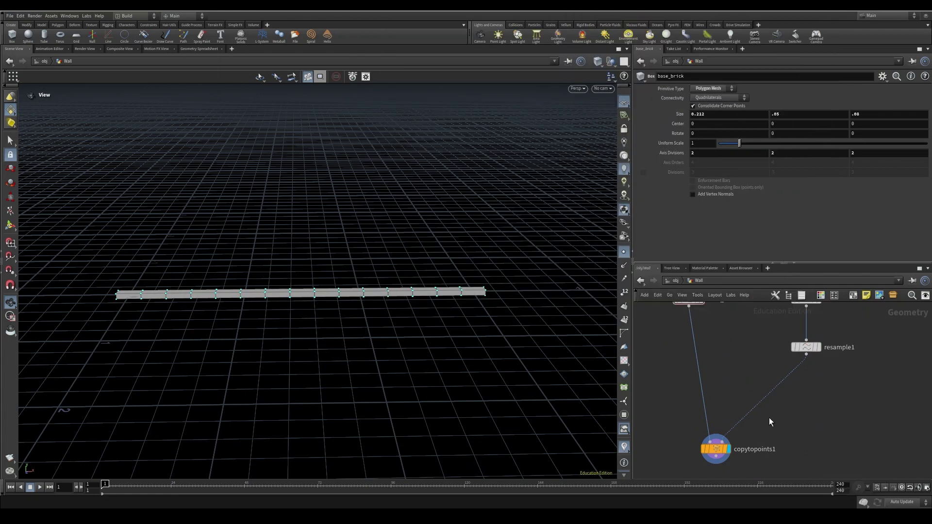
key("Tab")
type("copy")
left_click(853, 329)
left_click(822, 406)
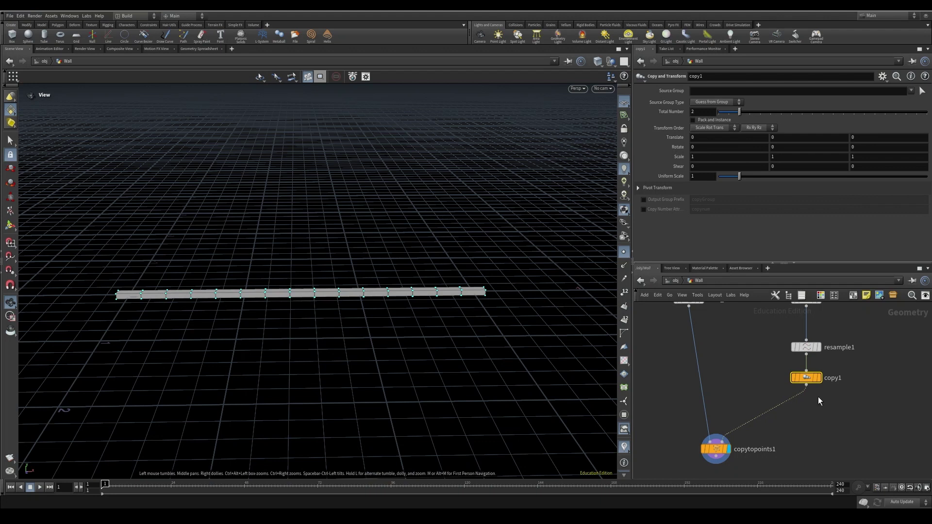
Set copy1's Y translate to 0.052 so the second brick row sits just above the first.
scroll(475, 305, "up", 5)
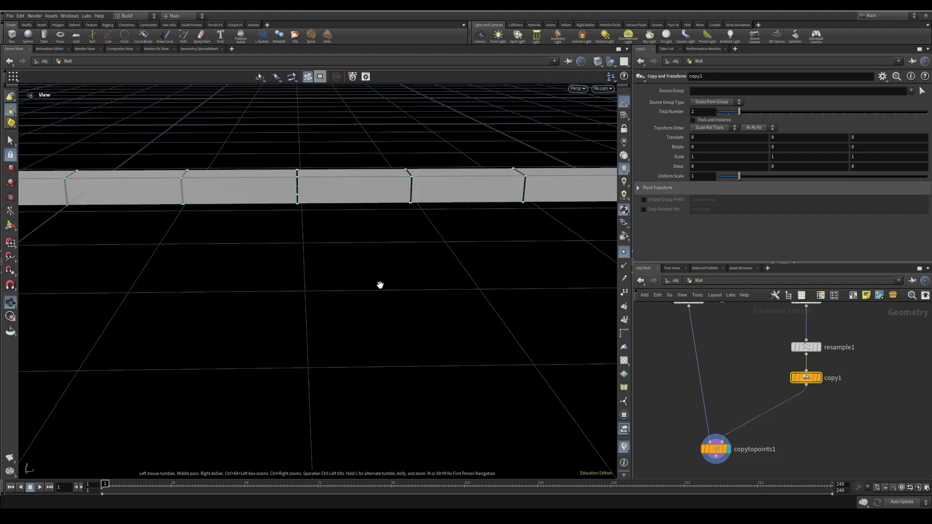
middle_click_drag(380, 285, 367, 382)
middle_click_drag(790, 138, 805, 152)
left_click_drag(574, 198, 481, 279)
scroll(480, 278, "up", 3)
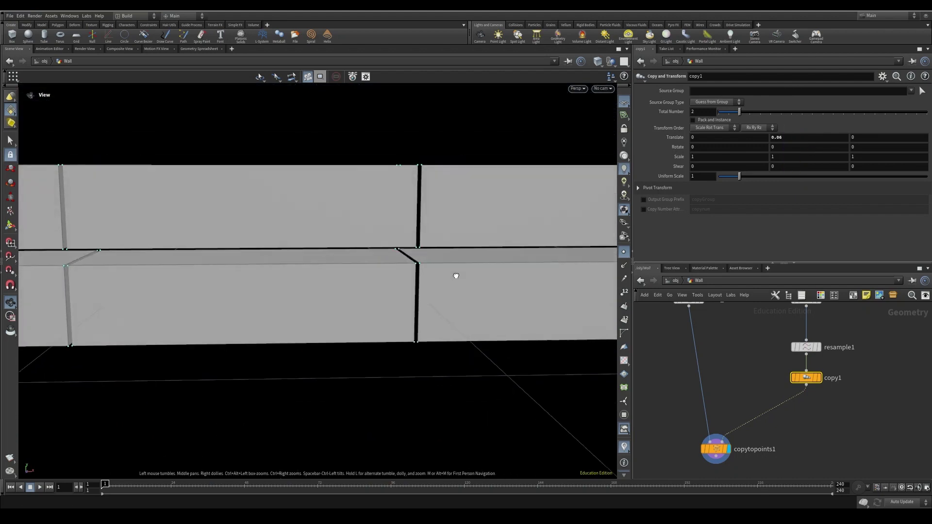
middle_click_drag(778, 138, 757, 165)
left_click_drag(410, 219, 382, 248)
scroll(381, 249, "down", 2)
middle_click_drag(354, 247, 459, 279)
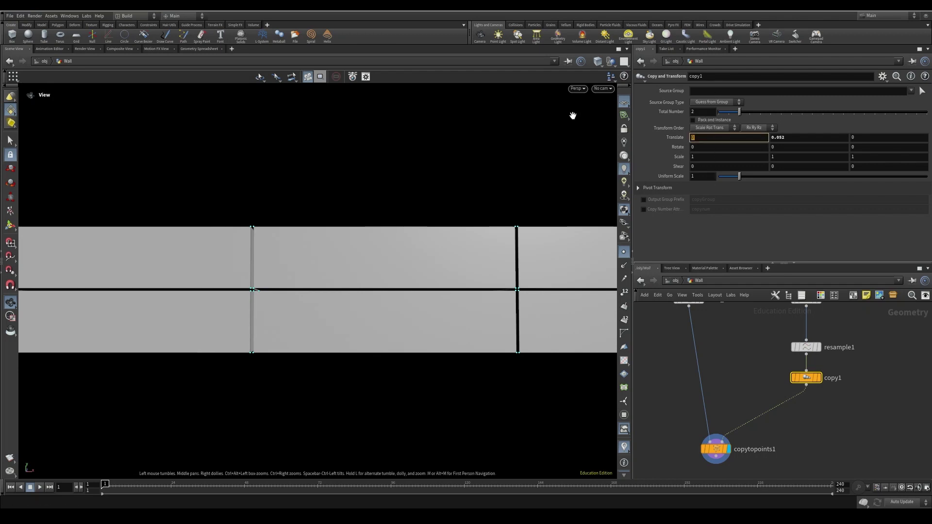
Set copy1's X translate to 0.108 to offset the second row by about half a brick.
type(".1")
key("Return")
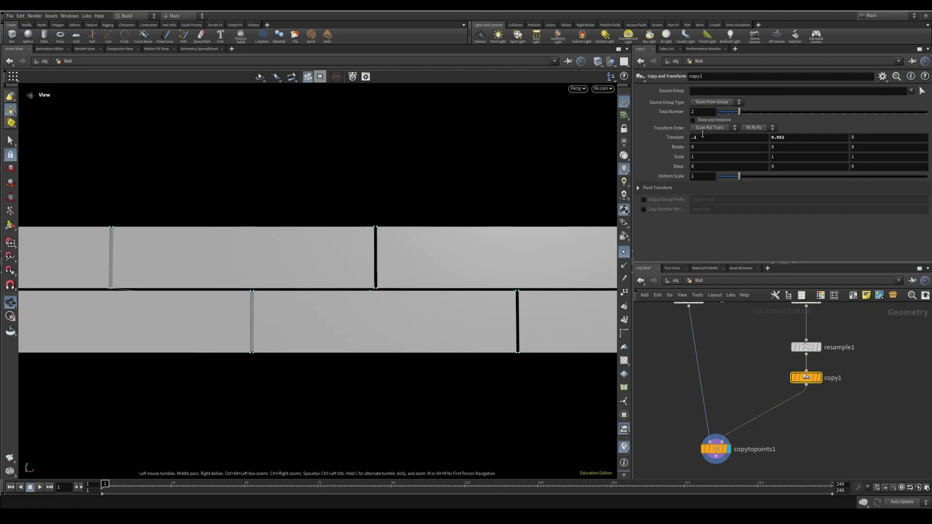
middle_click_drag(702, 135, 738, 173)
left_click_drag(372, 272, 376, 293)
right_click_drag(376, 293, 460, 318)
left_click_drag(460, 318, 306, 300)
left_click_drag(220, 290, 219, 353)
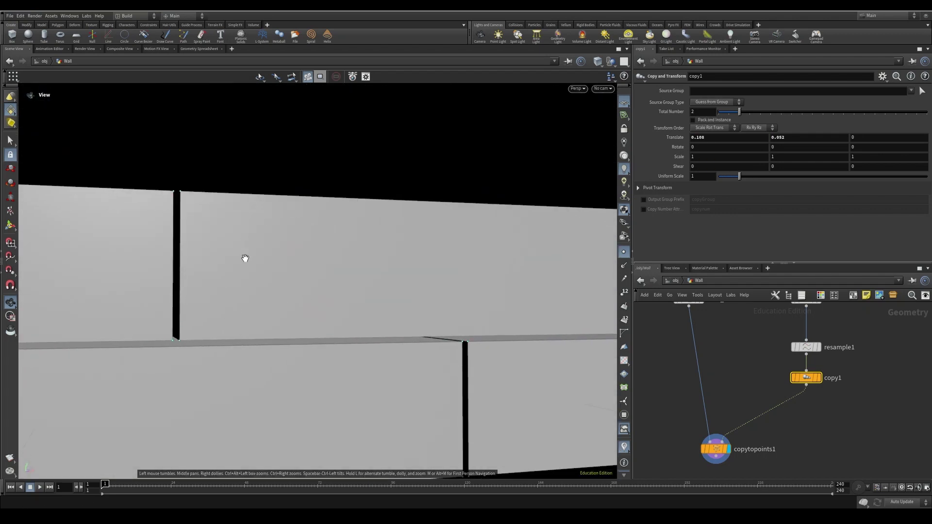
right_click_drag(568, 331, 199, 319)
Insert a second Copy and Transform node between copy1 and copytopoints1.
left_click_drag(811, 379, 811, 374)
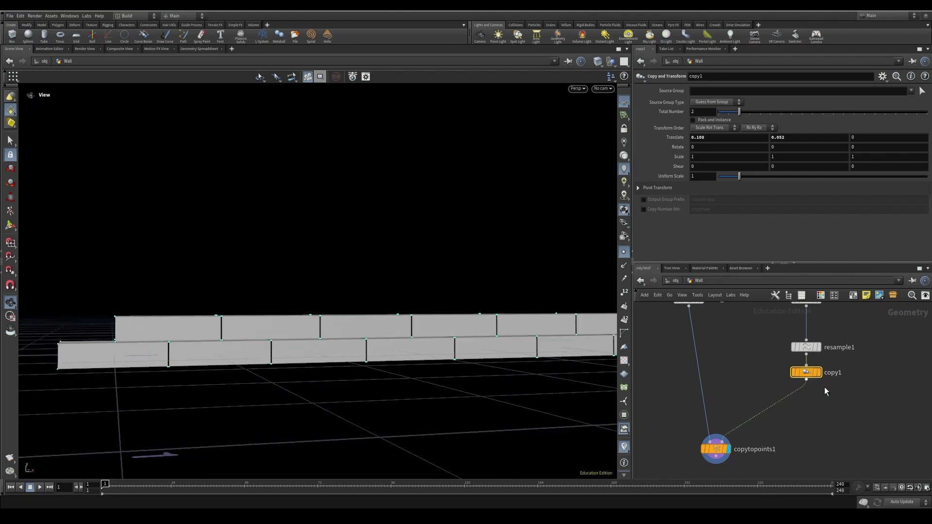
right_click(812, 385)
type("copy")
key("Return")
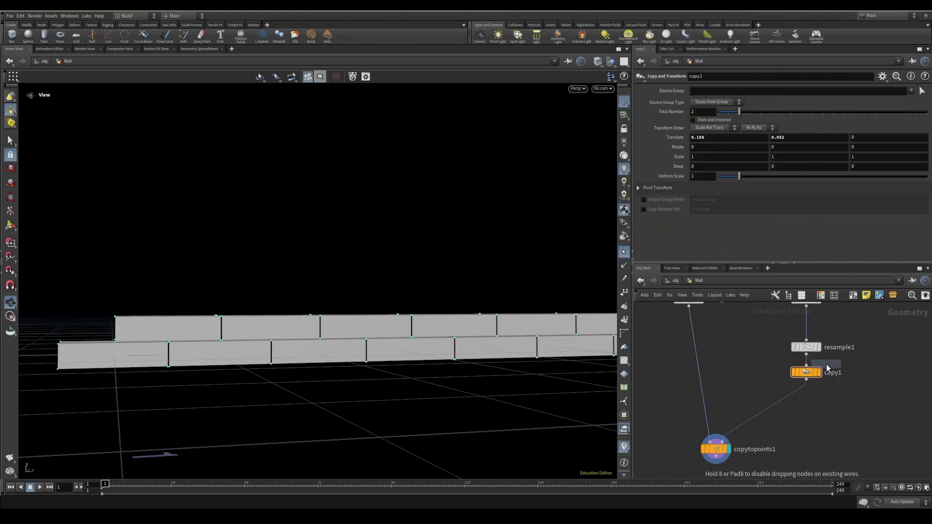
key("Return")
left_click(808, 367)
Copy copy1's Y translate parameter and paste it as a relative reference into copy2's Y translate.
right_click(798, 136)
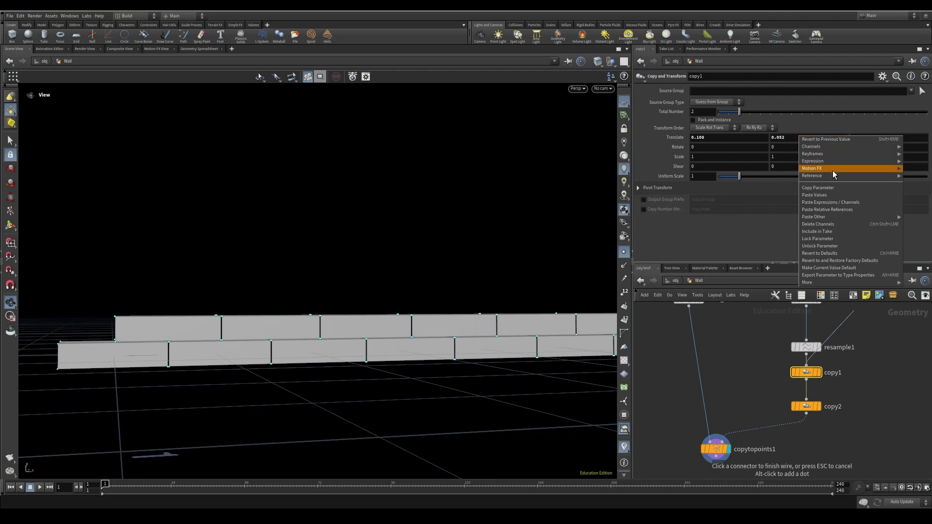
left_click(824, 187)
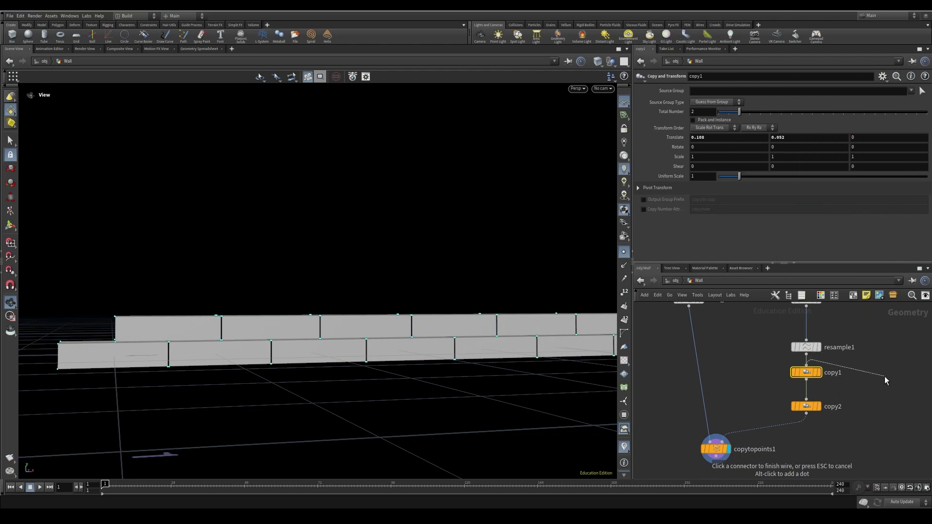
left_click(815, 373)
right_click(788, 137)
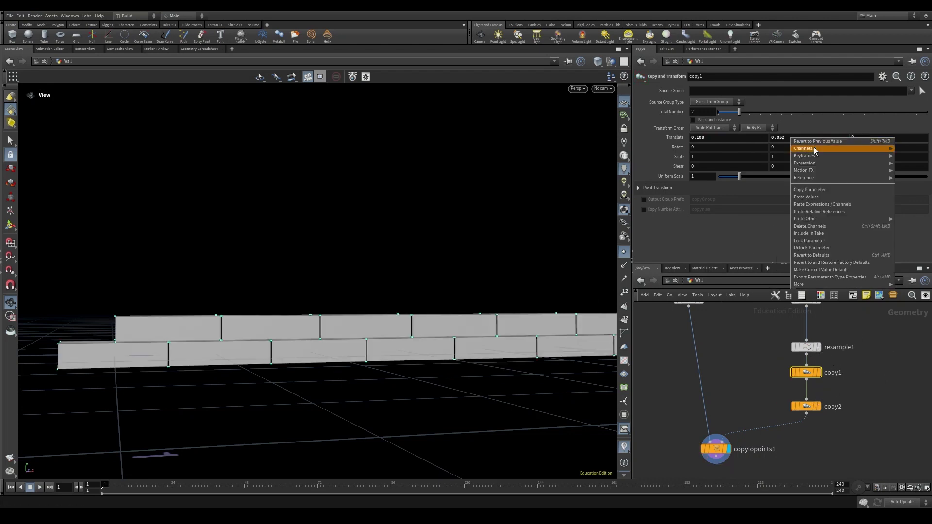
left_click(823, 190)
left_click(807, 406)
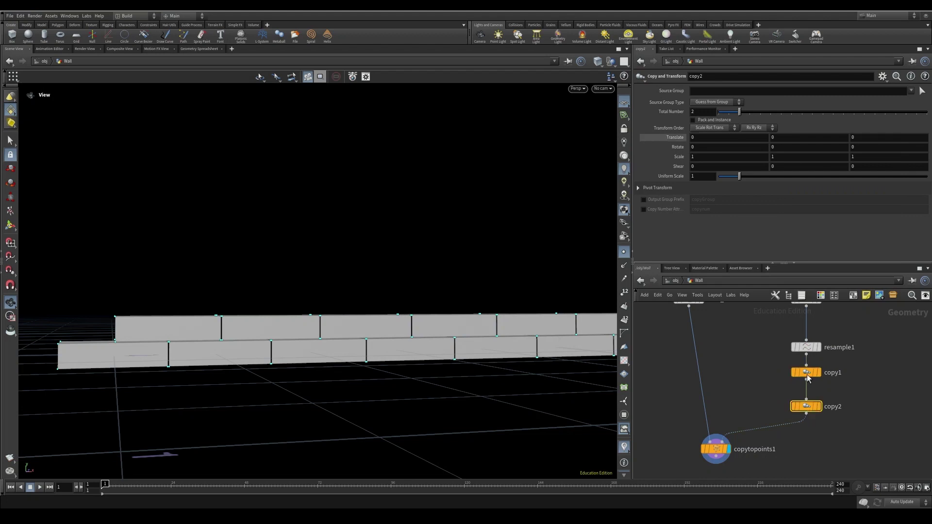
right_click(785, 141)
left_click(831, 209)
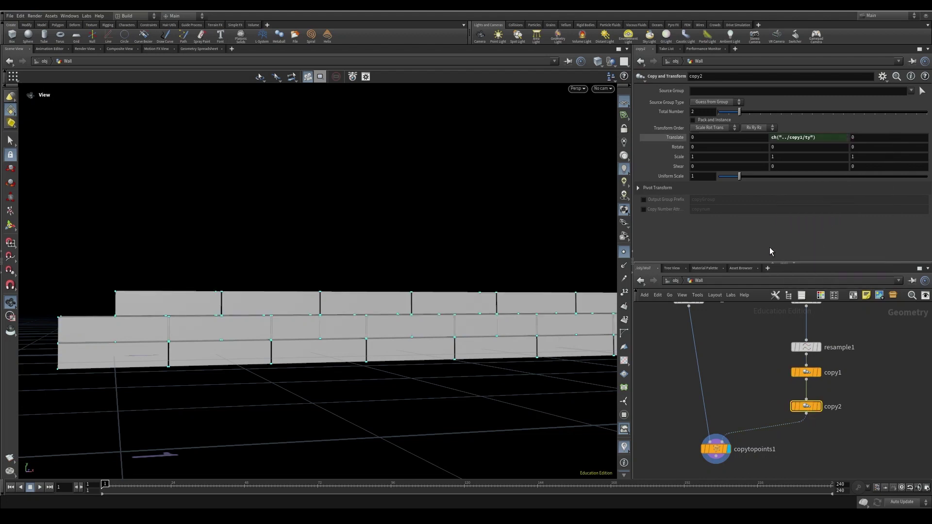
Multiply copy2's Y translate reference expression by 2 to stack the row pairs without overlap.
left_click(828, 138)
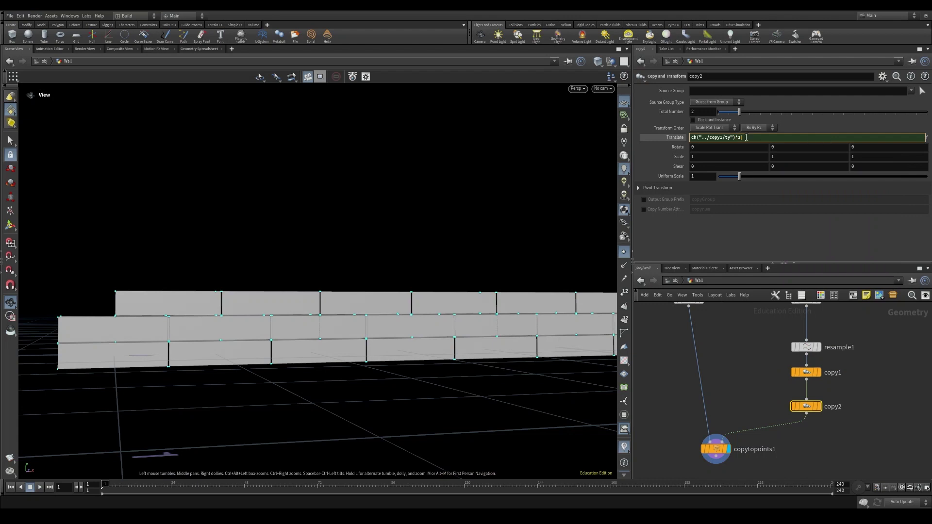
key("Return")
left_click_drag(437, 315, 412, 201)
scroll(415, 325, "up", 4)
scroll(559, 316, "down", 3)
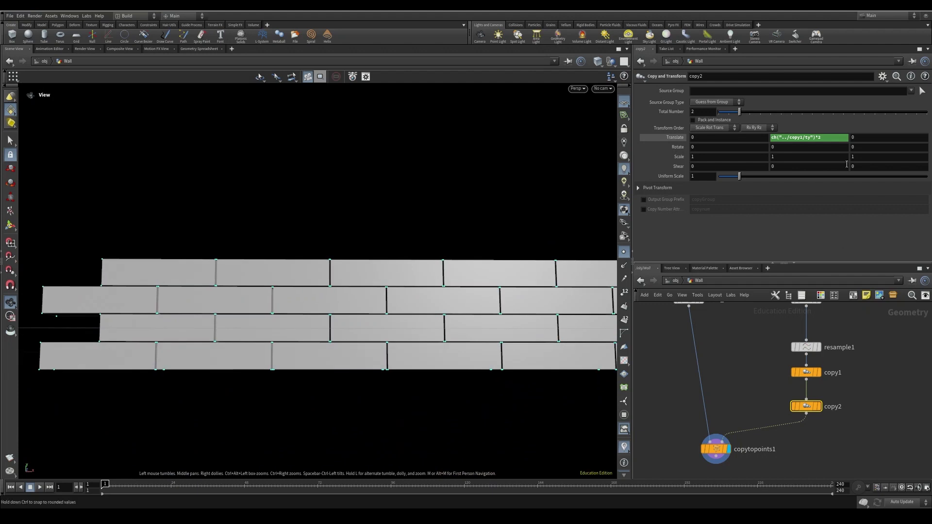
Raise copy2's total number of copies to 20.
left_click_drag(701, 111, 640, 111)
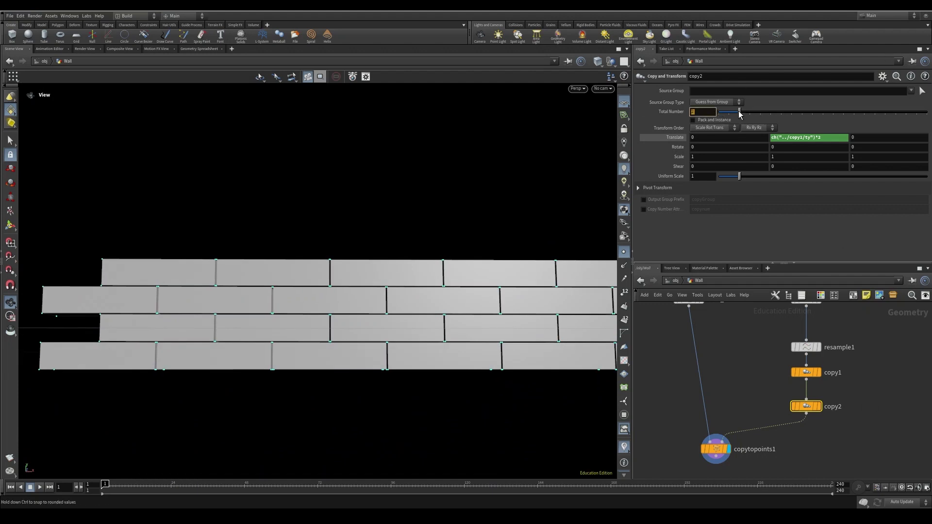
left_click_drag(739, 112, 930, 135)
scroll(504, 262, "down", 8)
middle_click_drag(504, 262, 393, 285)
scroll(393, 284, "down", 3)
left_click_drag(393, 285, 396, 330)
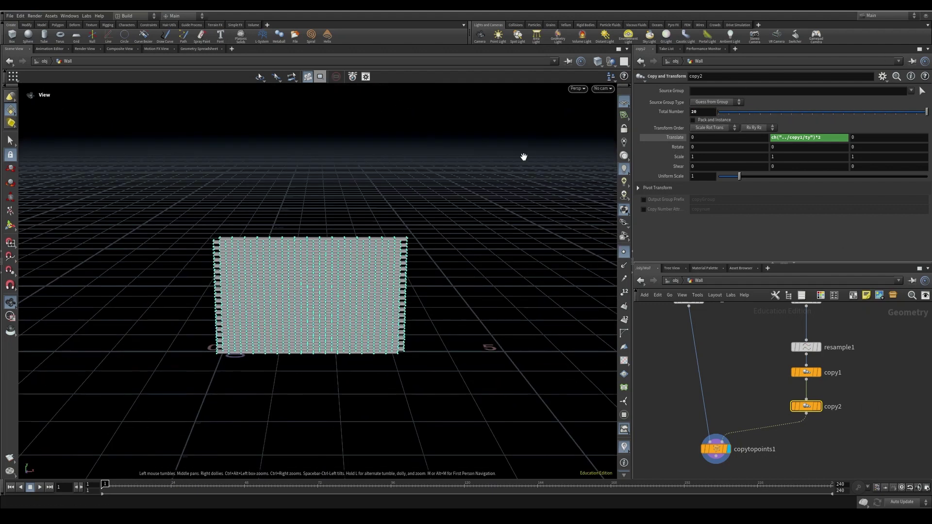
Switch the viewport to the front view and set copy2's total number of copies to 25.
left_click(578, 89)
mouse_move(589, 104)
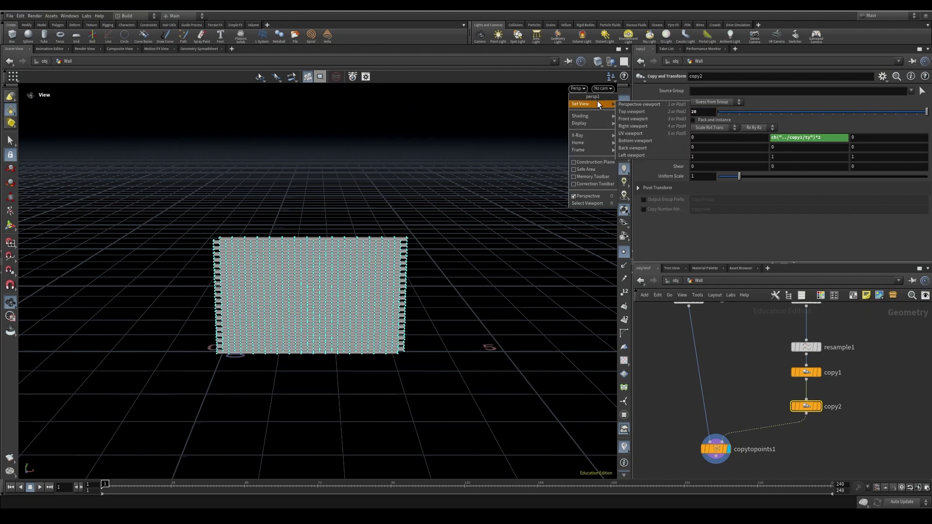
left_click(632, 119)
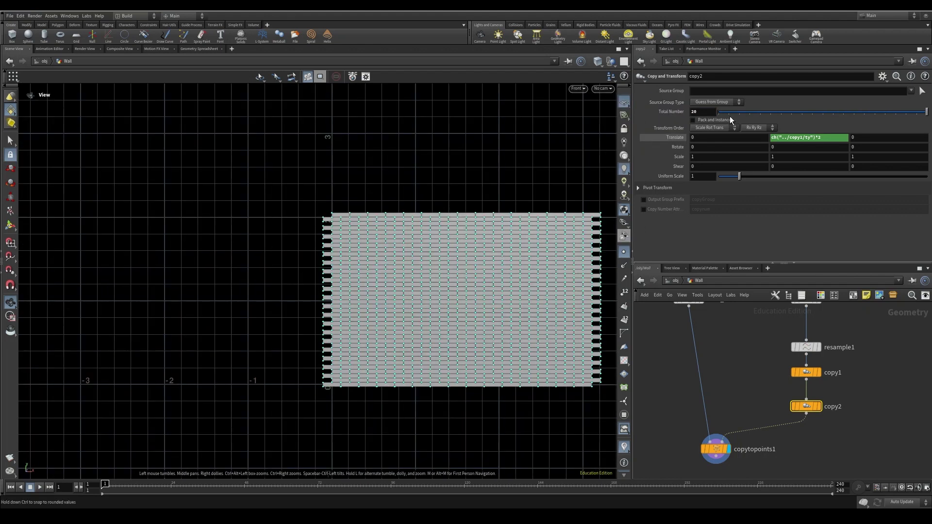
left_click_drag(705, 112, 575, 112)
type("25")
key("Return")
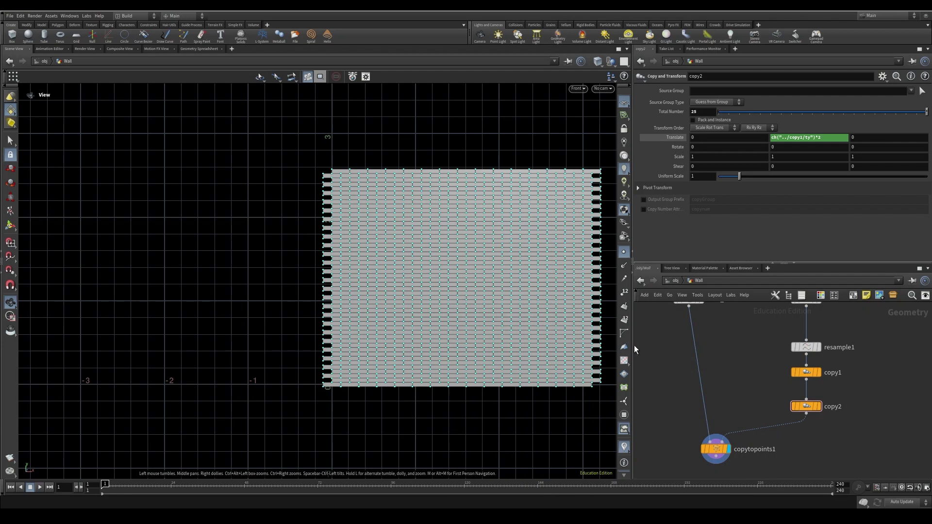
Return the viewport to perspective and examine the wall's brick rows and staggered end up close.
left_click(581, 88)
mouse_move(584, 103)
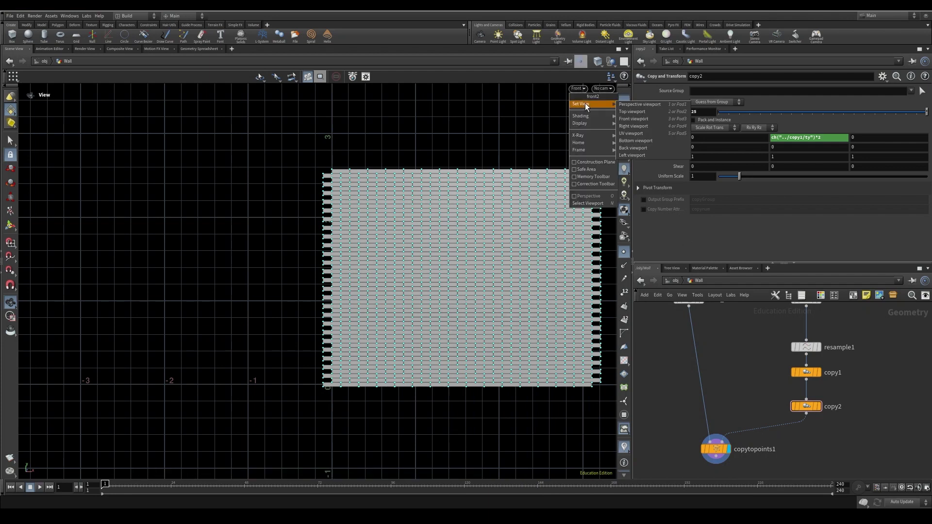
left_click(639, 104)
left_click_drag(489, 345, 398, 268)
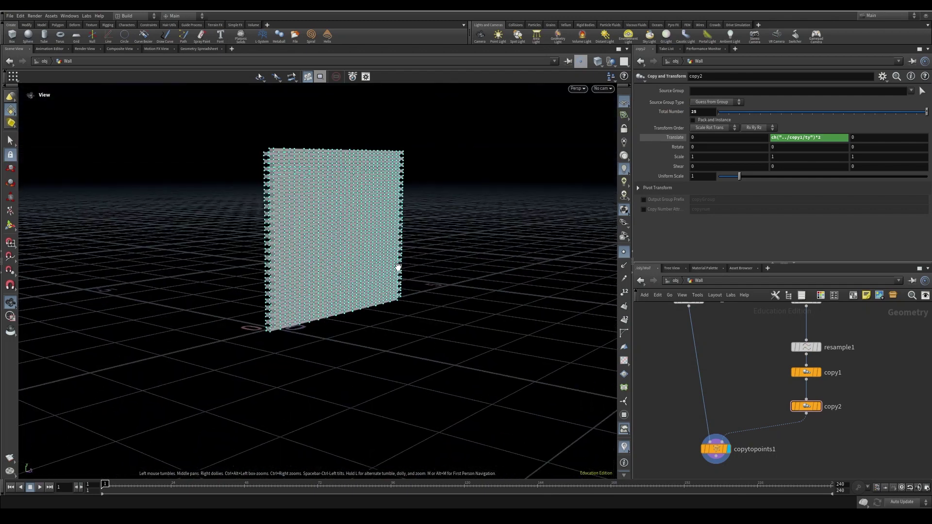
middle_click_drag(398, 267, 401, 285)
middle_click_drag(801, 450, 808, 378)
left_click_drag(716, 374, 695, 373)
middle_click_drag(379, 224, 430, 339)
right_click_drag(431, 339, 389, 316)
left_click_drag(390, 317, 416, 324)
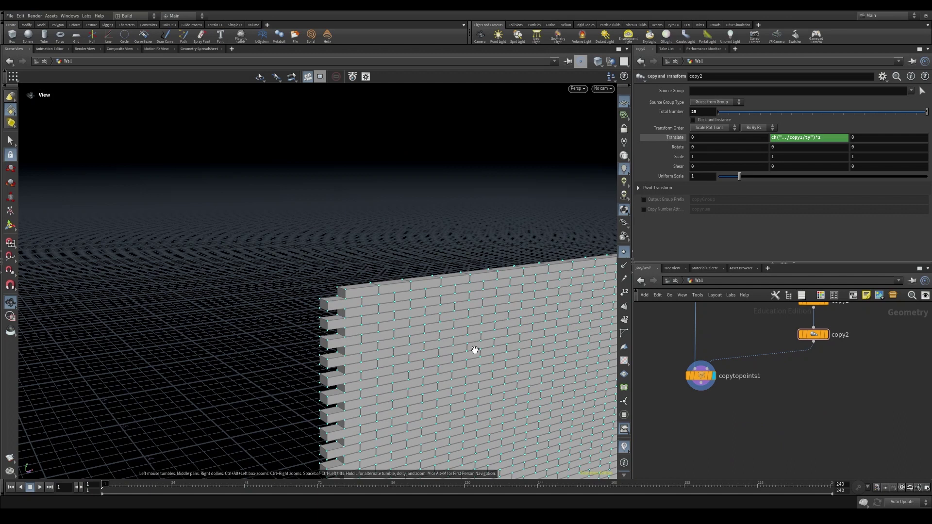
left_click_drag(474, 350, 318, 231)
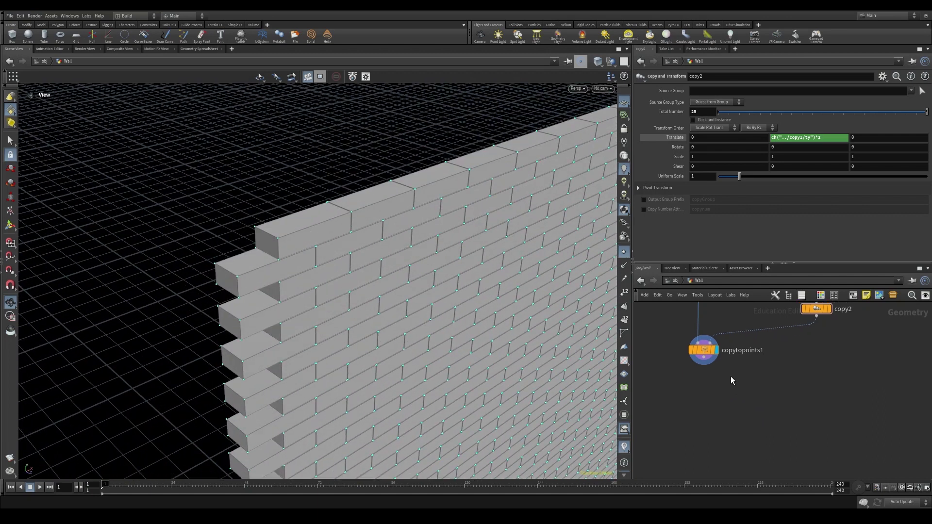
Append an Assemble node to copytopoints1 and enable Create Packed Primitives on it.
key("Tab")
type("assemb")
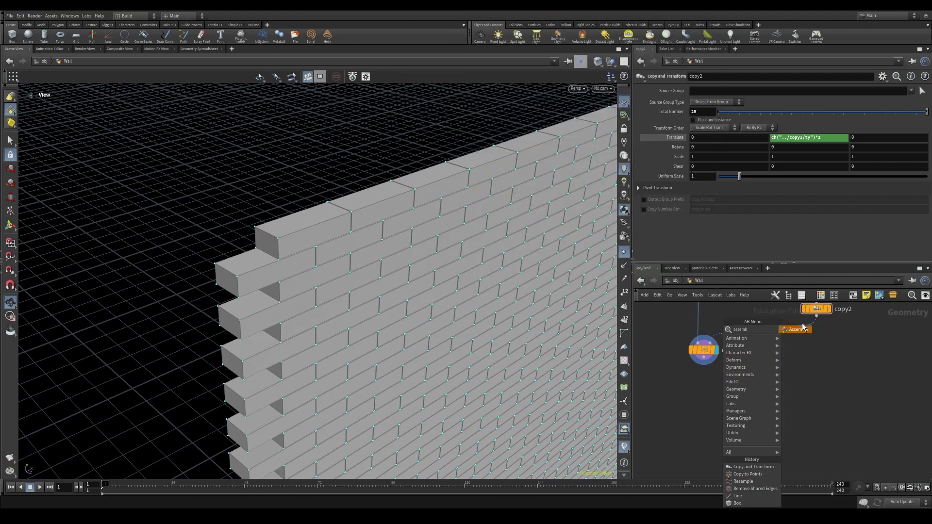
key("Return")
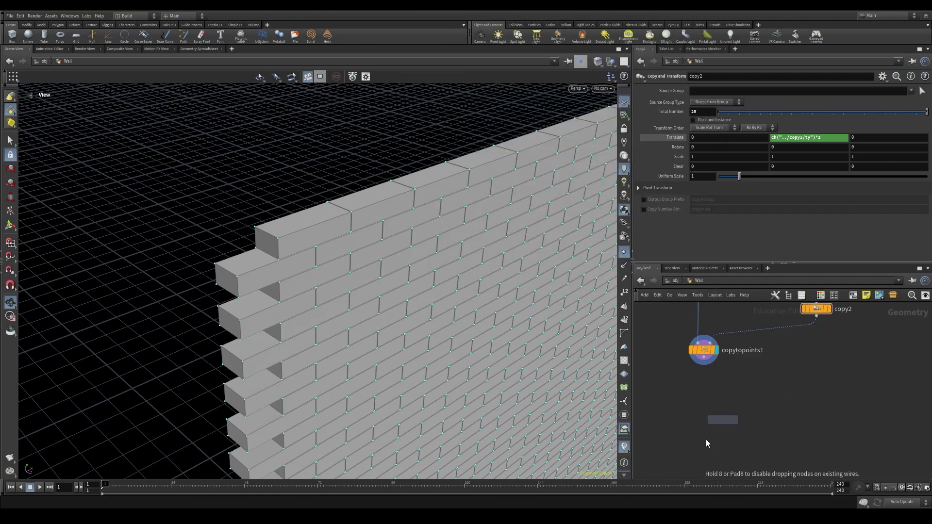
left_click(704, 410)
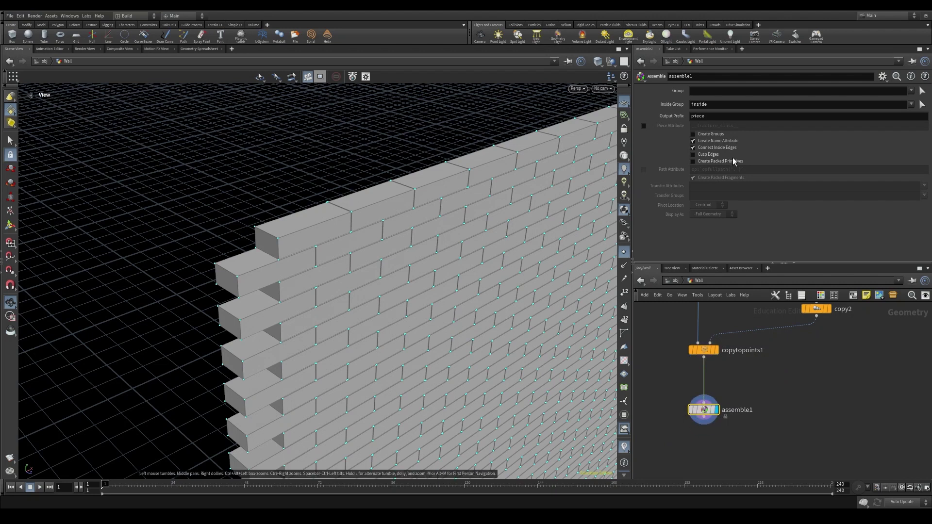
left_click(708, 162)
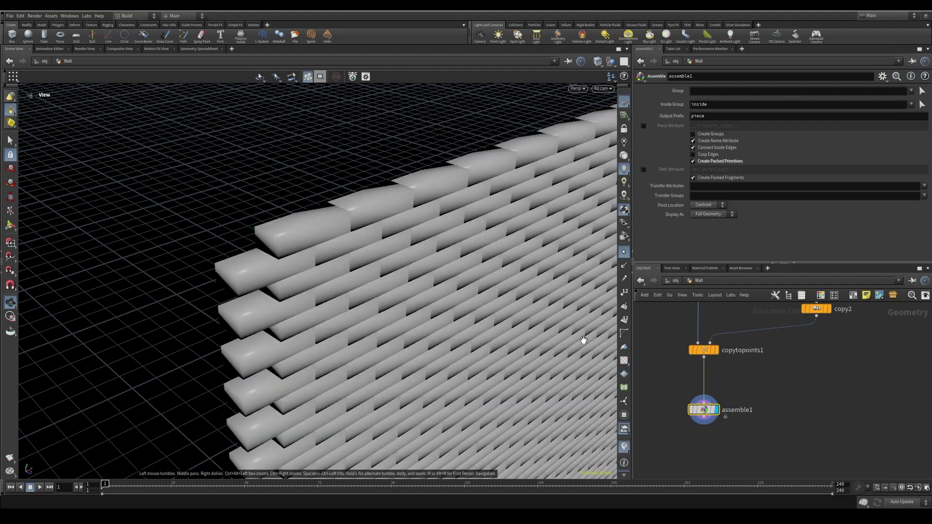
Examine the packed bricks' edges and surface shading in wireframe and shaded display.
left_click_drag(427, 328, 426, 217)
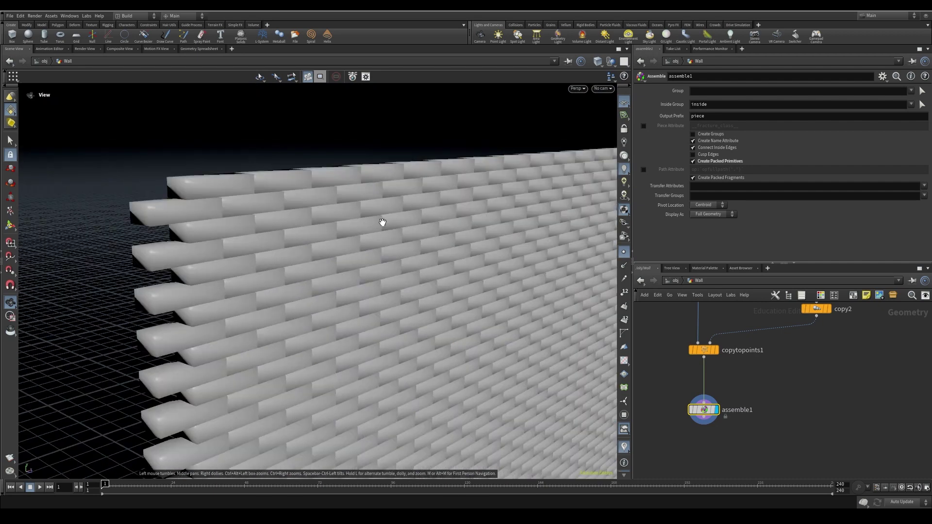
key("w")
mouse_move(245, 223)
left_mouse_down()
mouse_move(289, 220)
mouse_move(178, 186)
left_mouse_up()
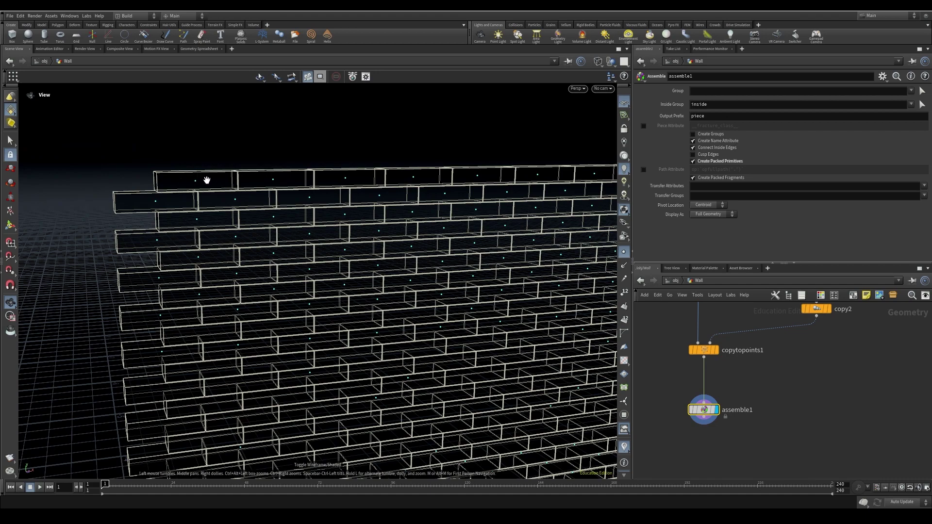
left_click_drag(206, 181, 238, 182)
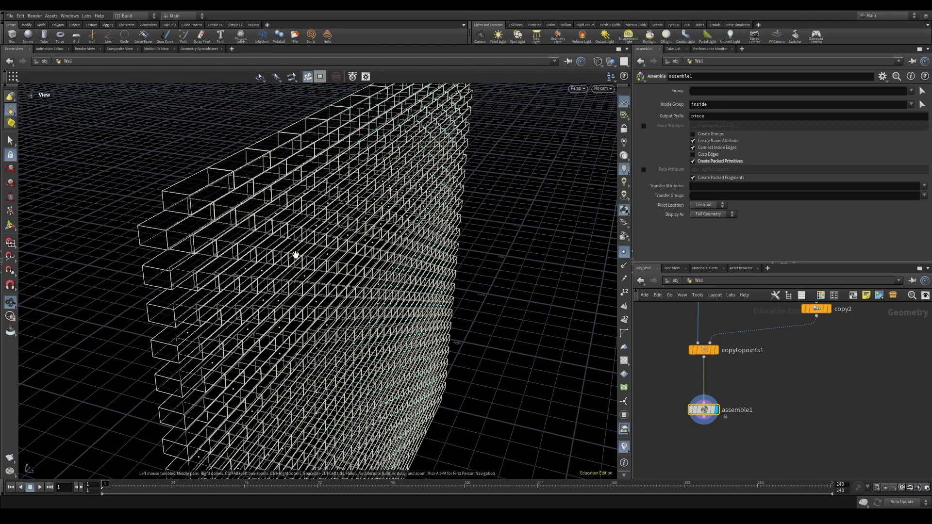
key("w")
mouse_move(318, 255)
left_mouse_down()
mouse_move(281, 233)
mouse_move(454, 216)
mouse_move(307, 235)
mouse_move(460, 267)
mouse_move(440, 133)
left_mouse_up()
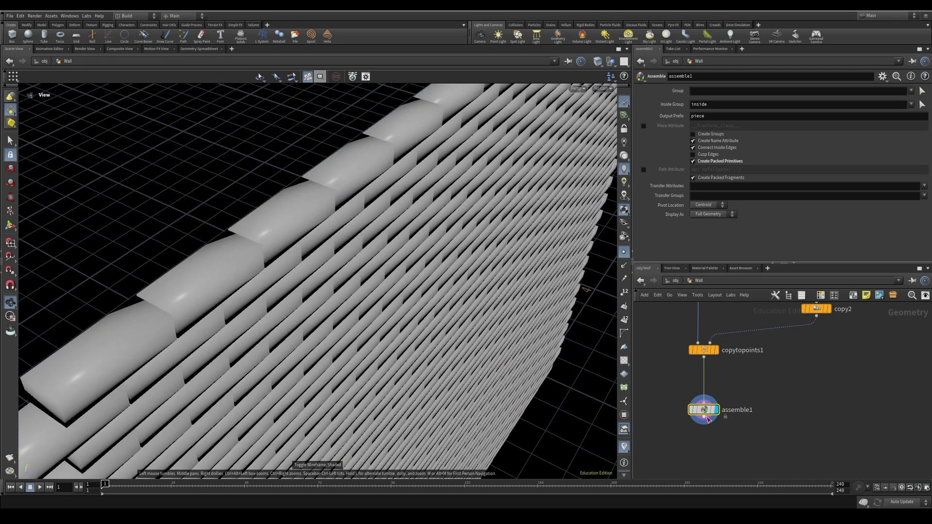
Insert a Normal node between copytopoints1 and assemble1, keeping its default settings, to correct the bricks' shading.
left_click_drag(707, 421, 707, 443)
key("Tab")
type("n")
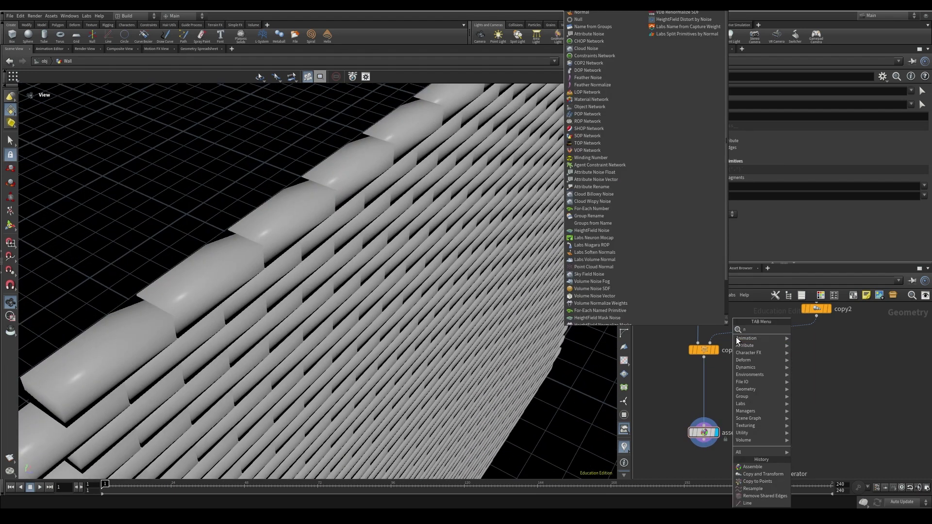
type("ormal")
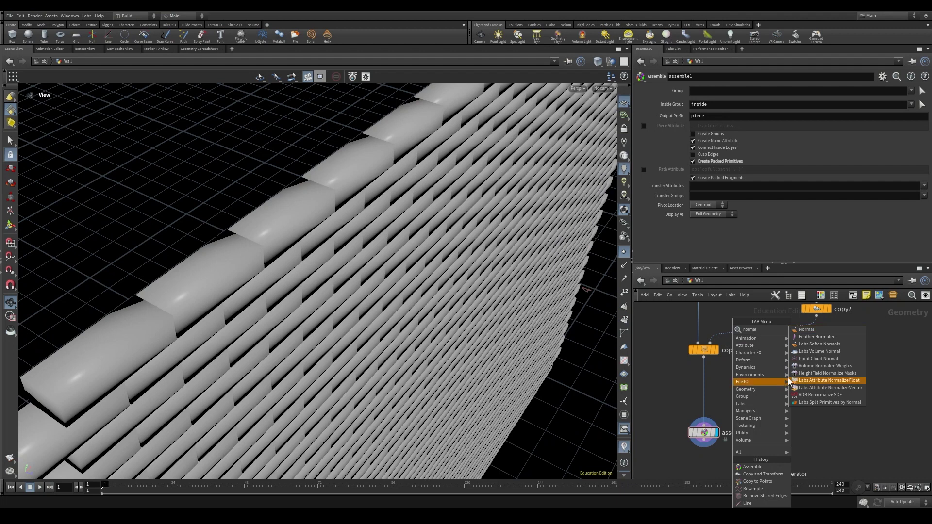
left_click(847, 330)
left_click(773, 388)
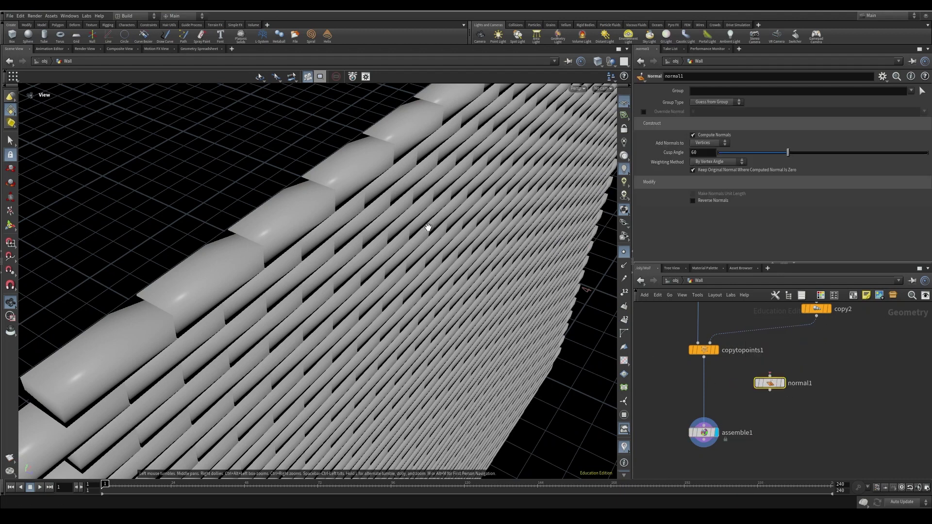
left_click_drag(426, 224, 394, 197)
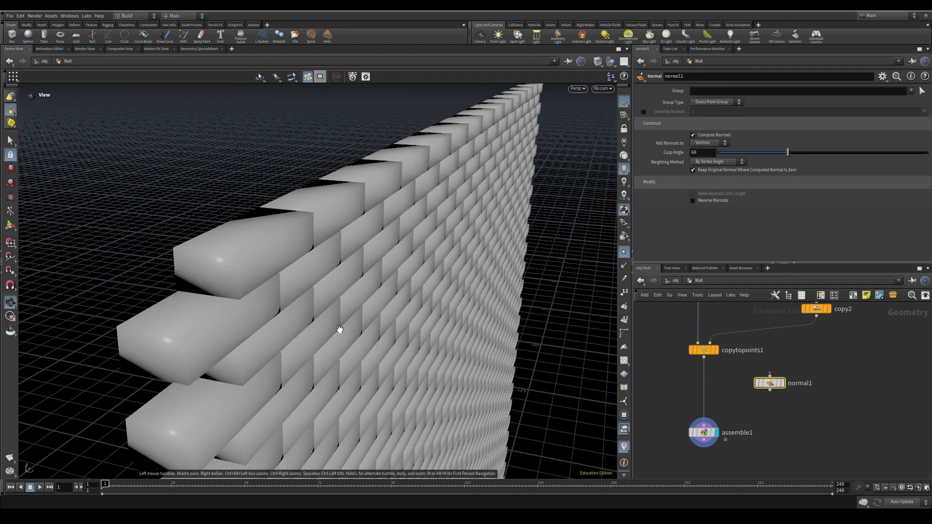
left_click_drag(770, 384, 704, 391)
left_click_drag(436, 330, 484, 204)
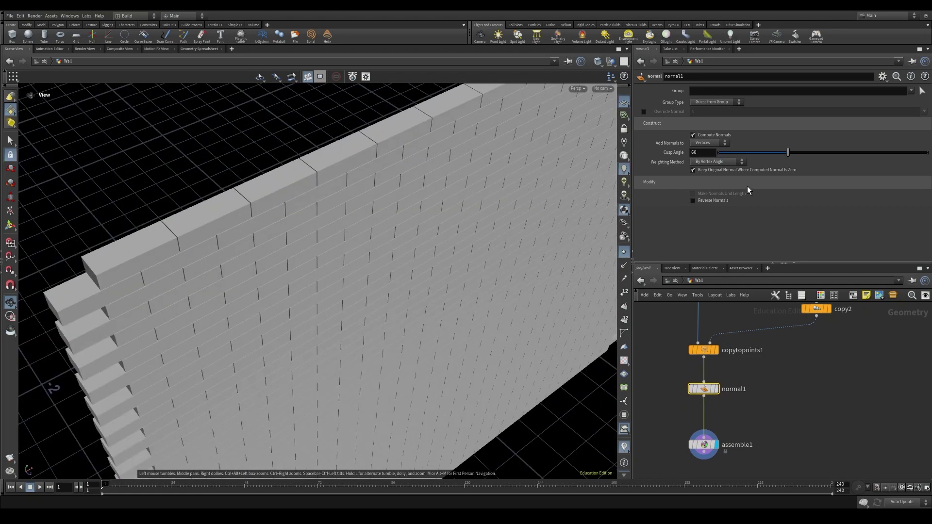
Review assemble1's point and primitive lists, including the piece names, in the Geometry Spreadsheet and return to the scene view.
left_click(703, 455)
left_click(199, 49)
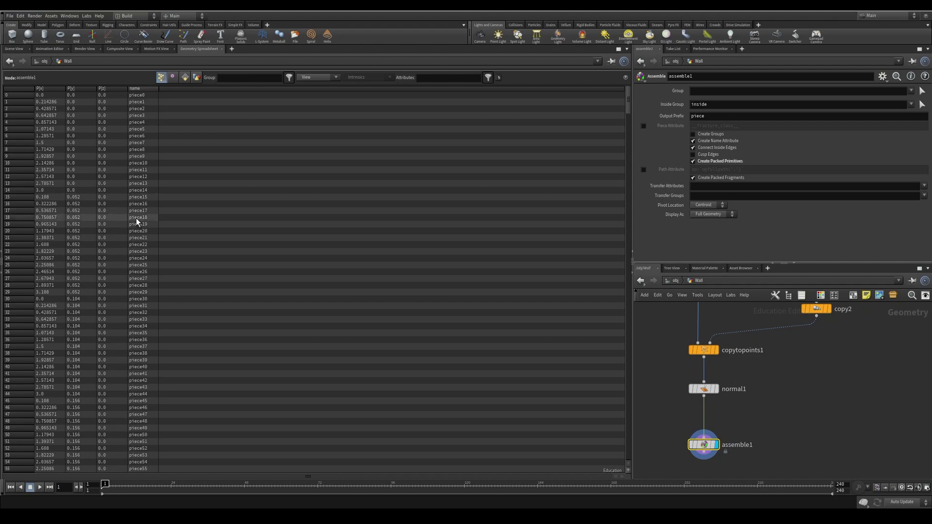
left_click(185, 77)
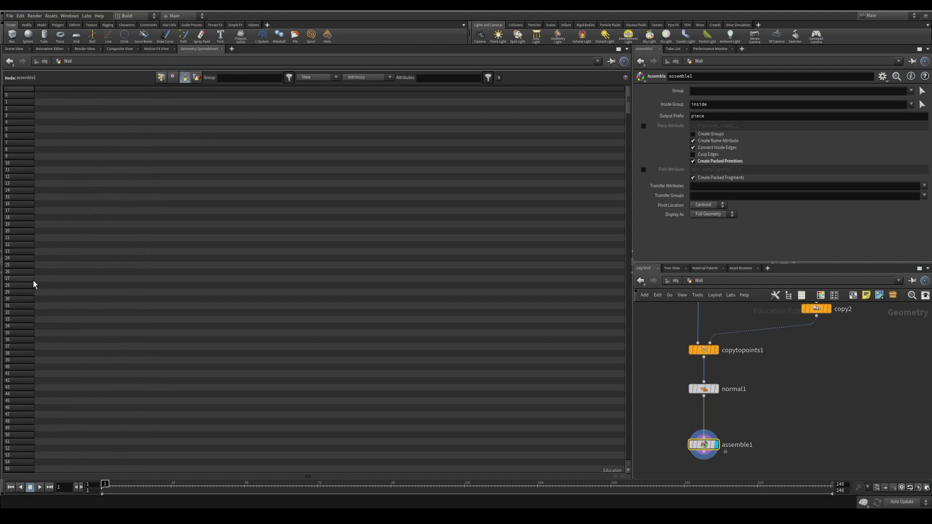
left_click_drag(627, 100, 628, 445)
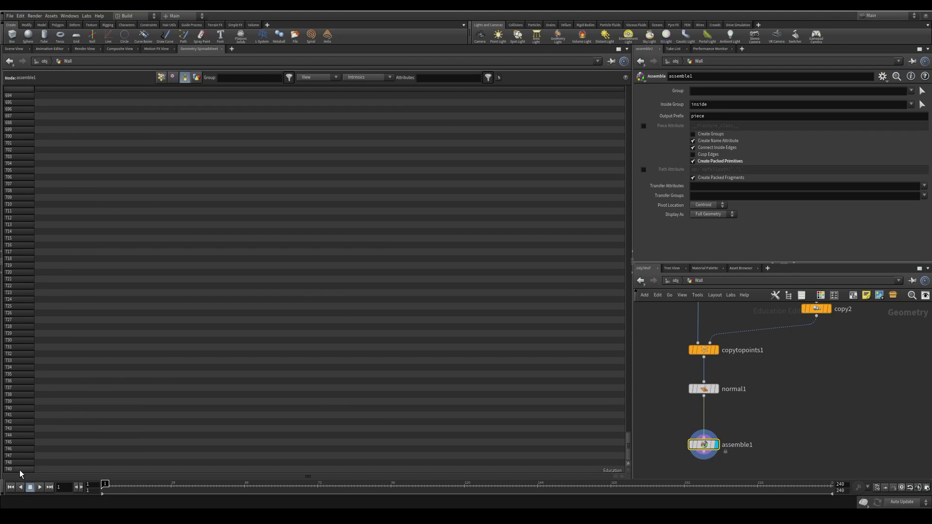
left_click(162, 79)
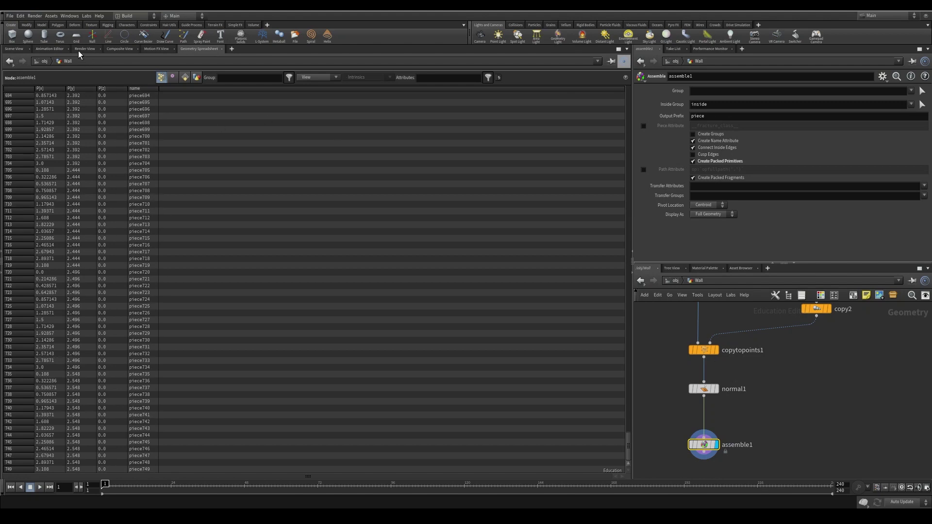
left_click(13, 49)
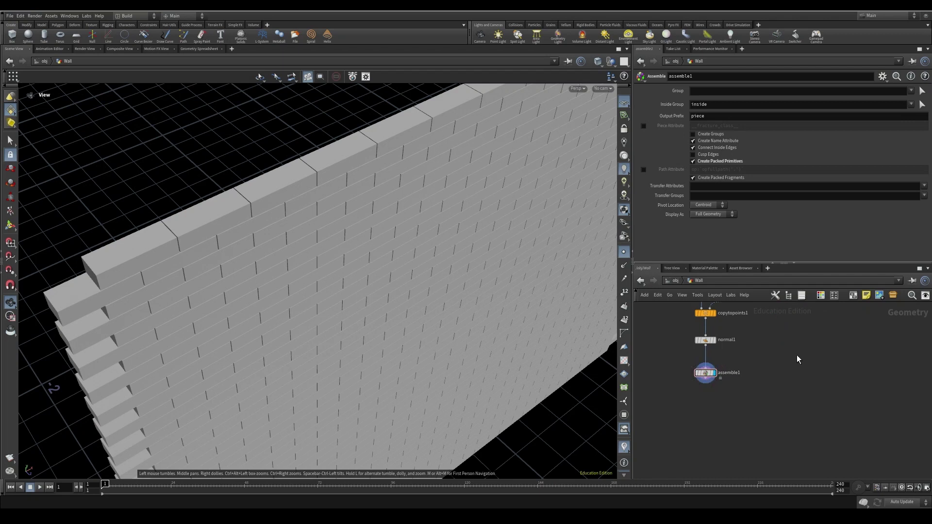
Append a Null node to assemble1 and name it OUT_Wall.
middle_click_drag(796, 354, 806, 361)
key("Tab")
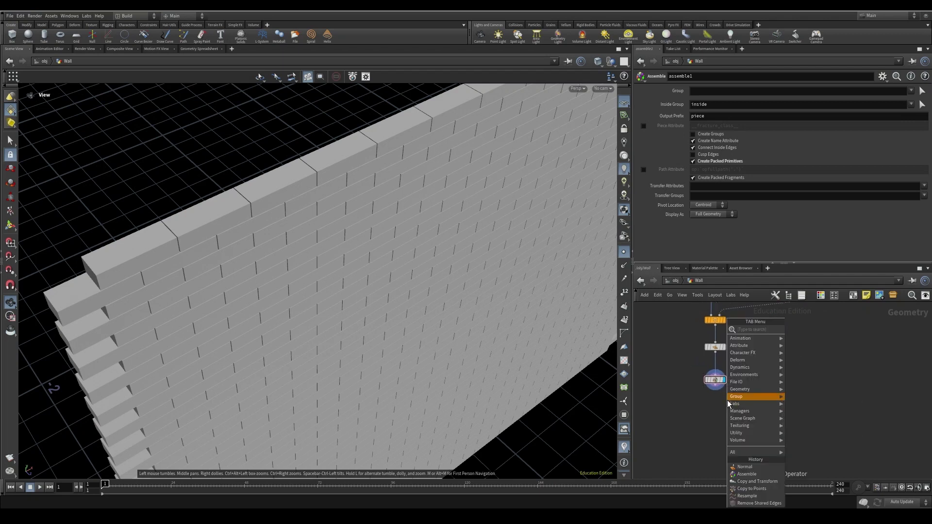
type("Nul")
key("Return")
left_click(716, 441)
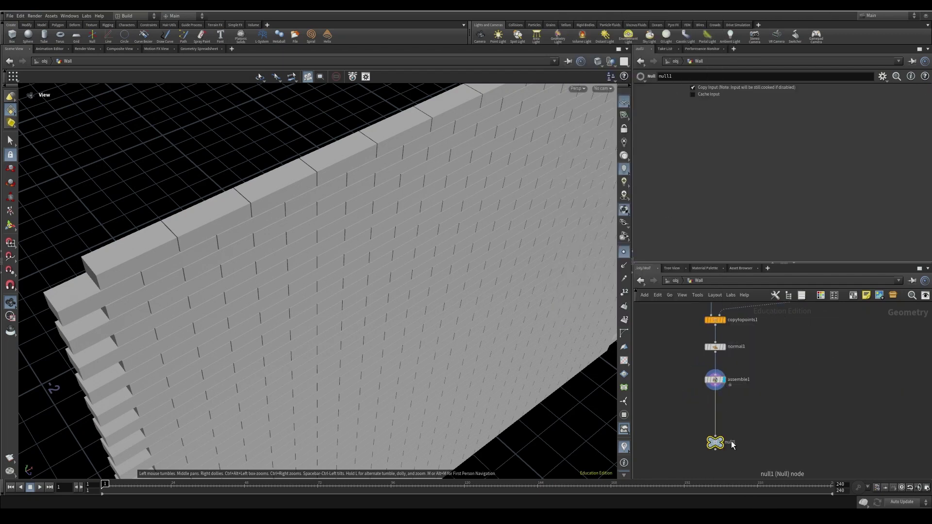
type("OUT_Wall")
key("Return")
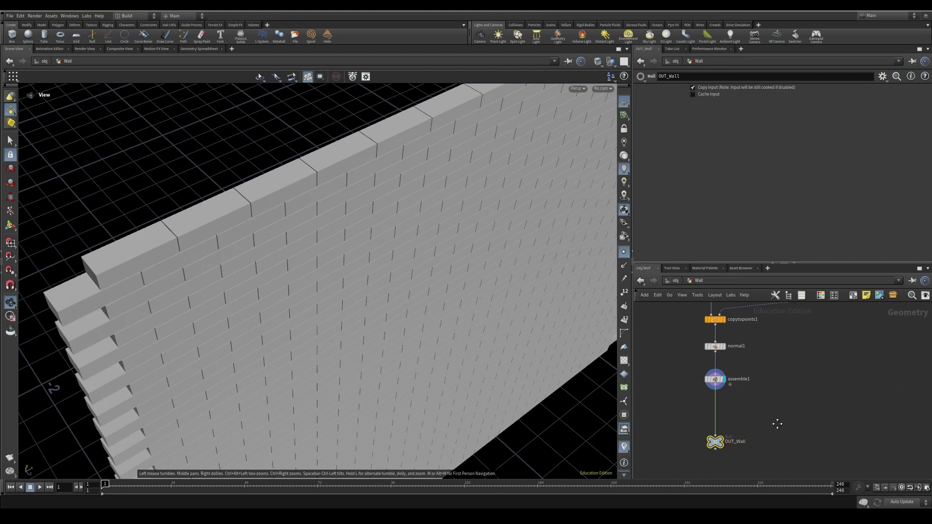
Place a DOP Network node beneath OUT_Wall and rename it Wall_Sim.
middle_click_drag(777, 424, 738, 381)
key("Tab")
type("dop")
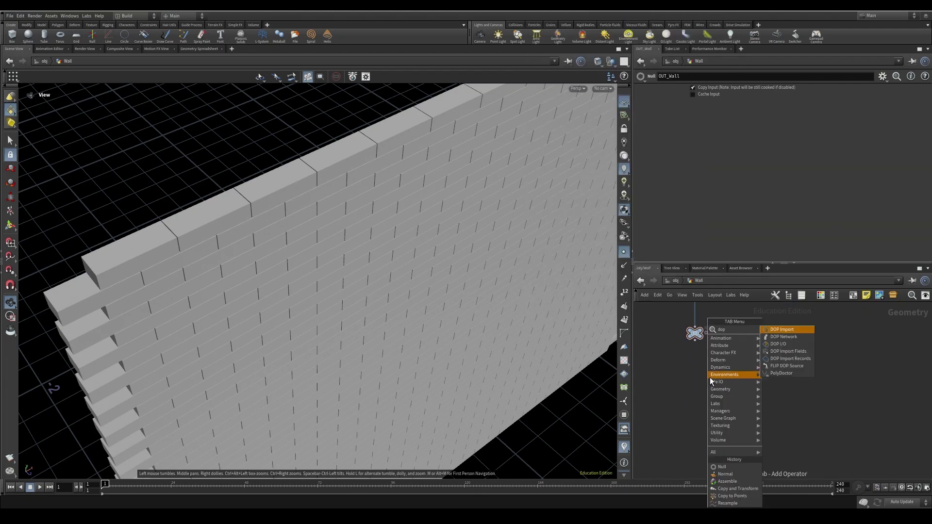
left_click(782, 336)
left_click(707, 375)
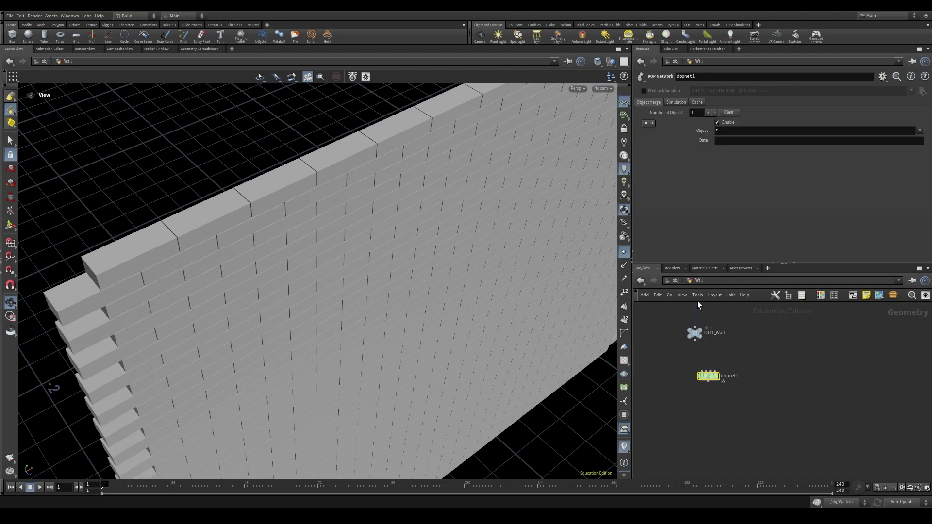
mouse_move(707, 380)
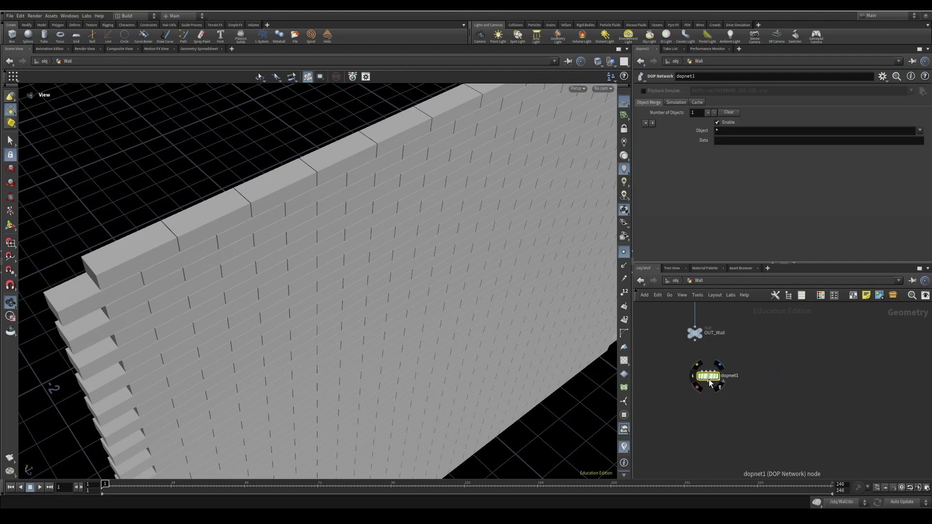
mouse_move(708, 379)
left_mouse_down()
mouse_move(718, 383)
mouse_move(694, 383)
left_mouse_up()
double_click(711, 379)
type("Wall_Sim")
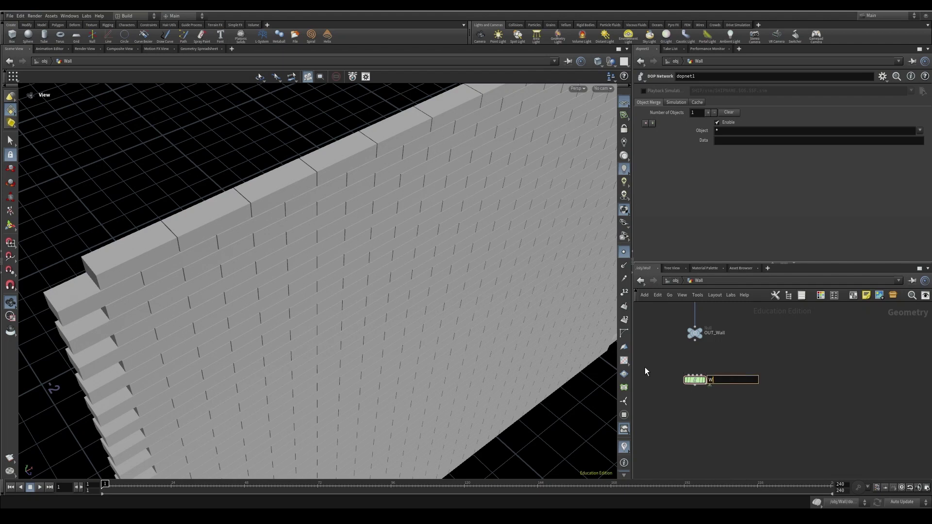
key("Return")
Enter the Wall_Sim network, add a Rigid Body Solver above the output node and connect it to the output.
key("i")
middle_click_drag(649, 416, 749, 464)
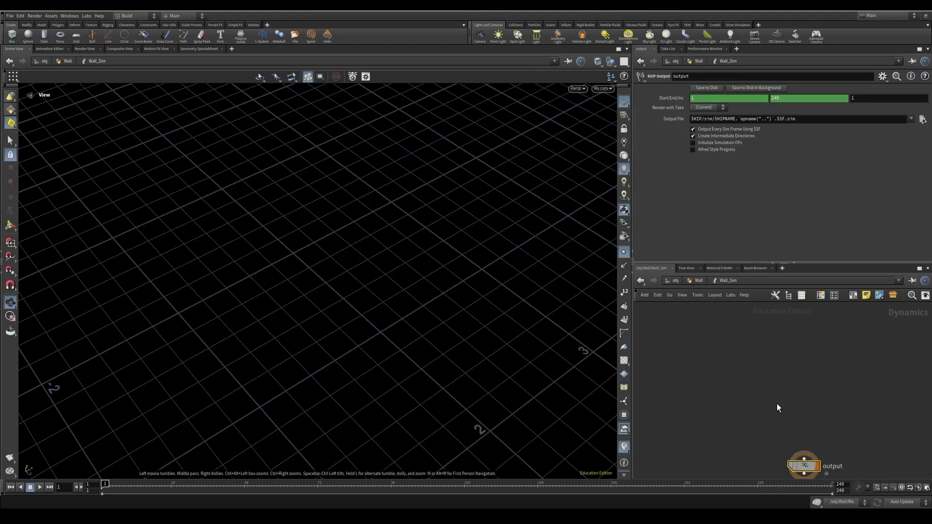
scroll(777, 403, "down", 3)
left_click(782, 365)
middle_click_drag(837, 364, 824, 381)
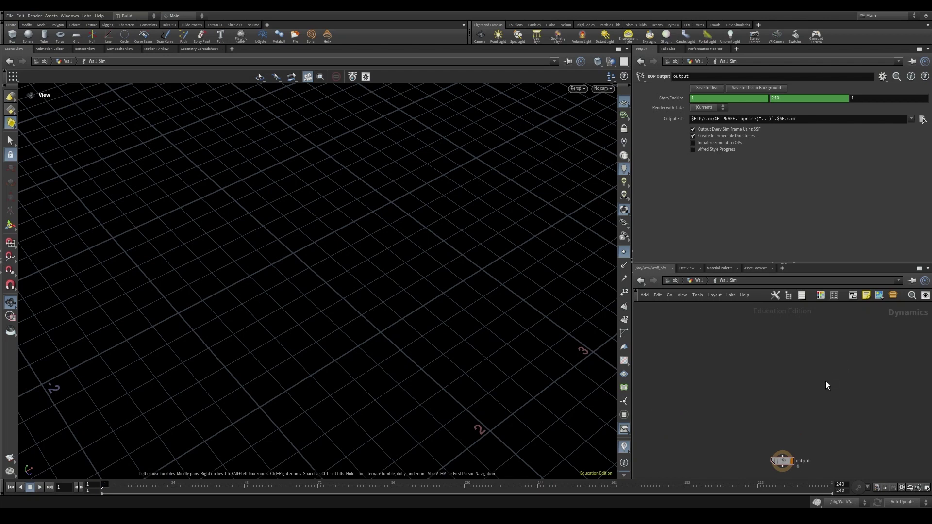
key("Tab")
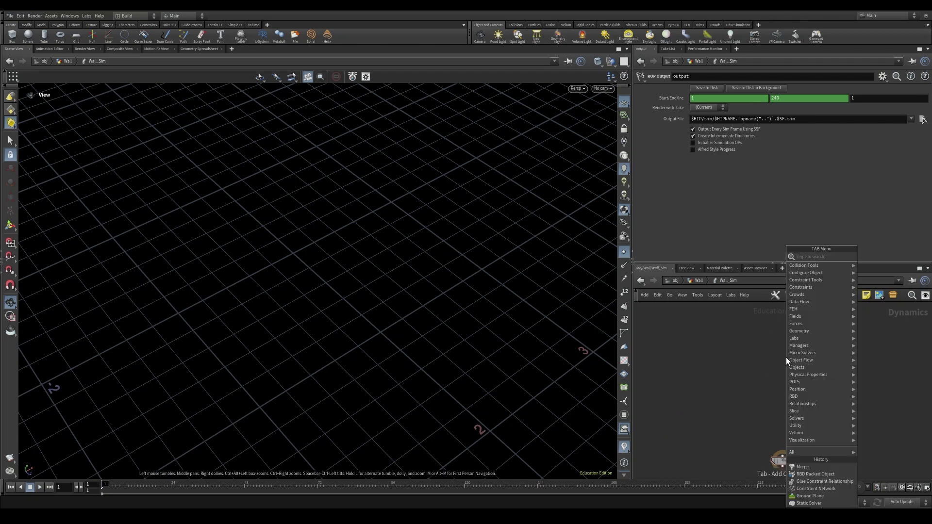
type("rigid")
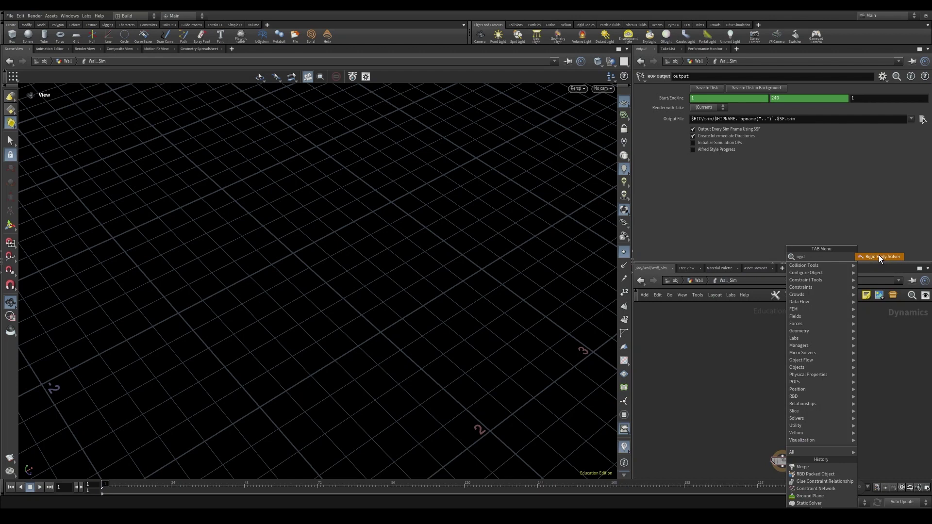
left_click(881, 256)
left_click(775, 378)
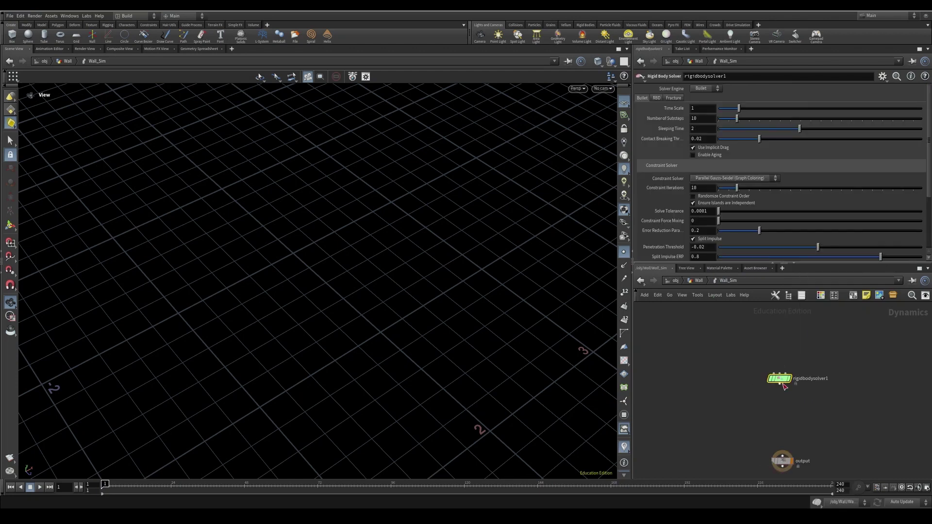
key("l")
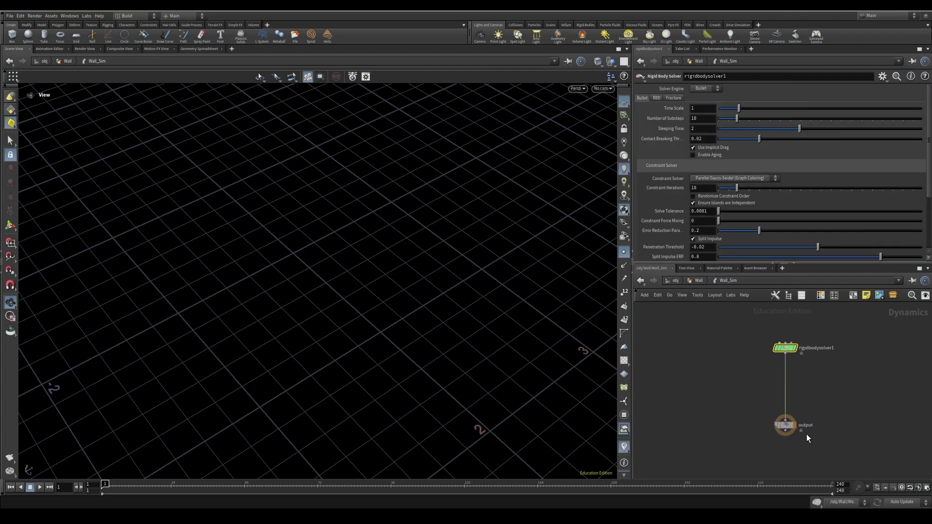
Insert a Gravity Force node between the rigid body solver and the output node.
key("Tab")
type("gr")
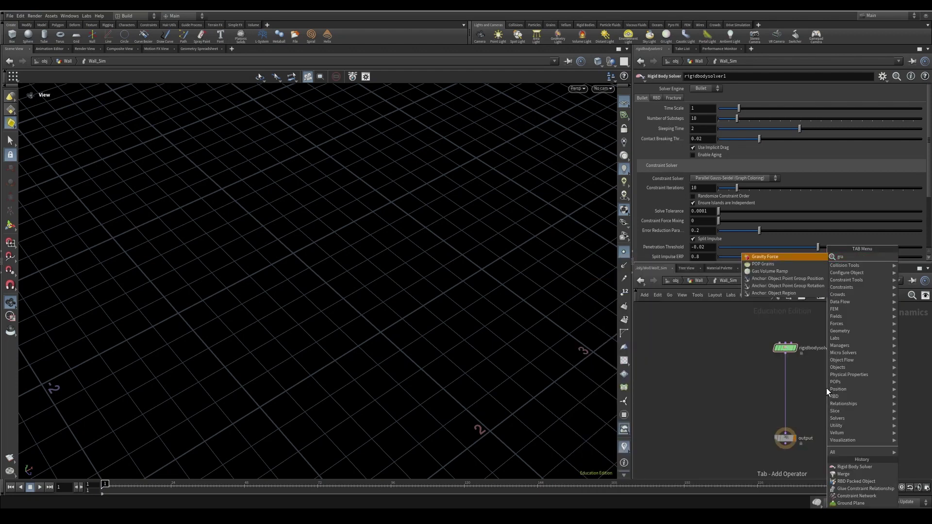
type("av")
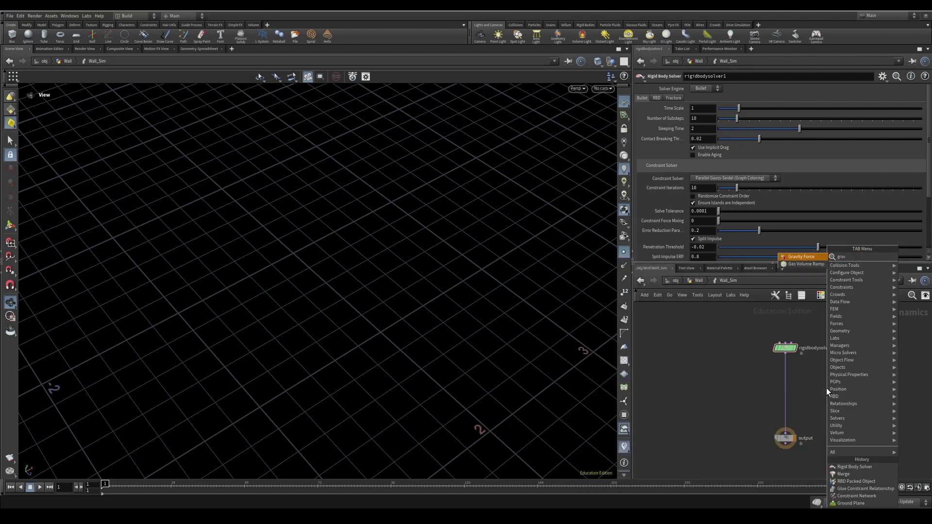
type("ity")
left_click(809, 258)
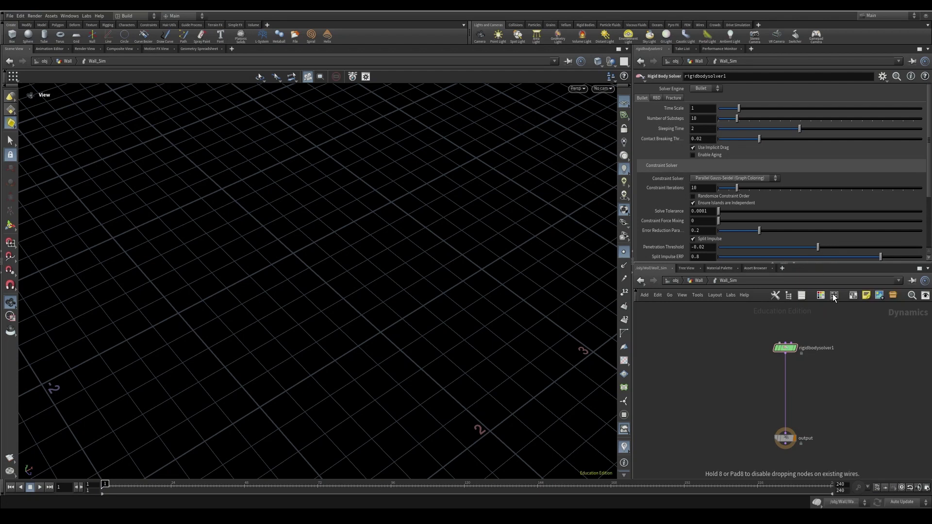
left_click(801, 391)
left_click_drag(802, 392, 787, 394)
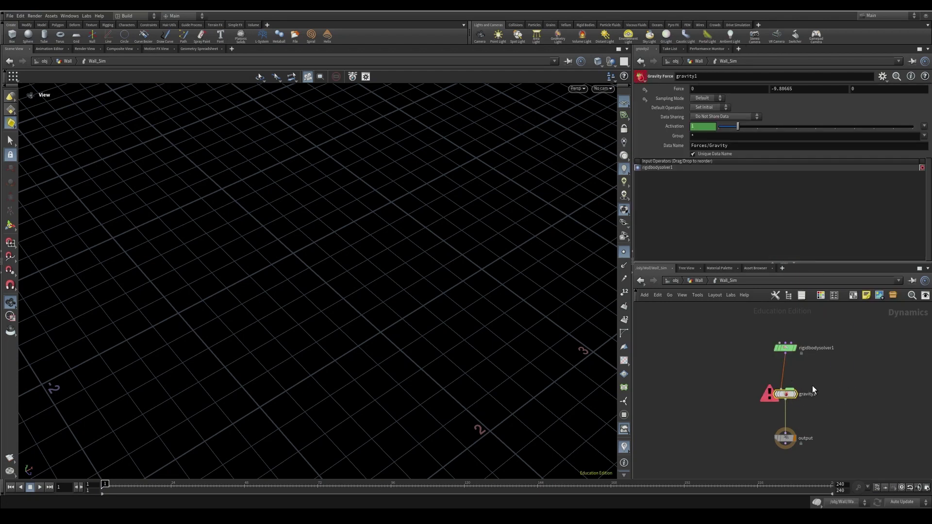
Insert a Merge node between the rigid body solver and the gravity node, making room for it in the network.
middle_click_drag(811, 385, 815, 438)
key("Tab")
left_click(698, 401)
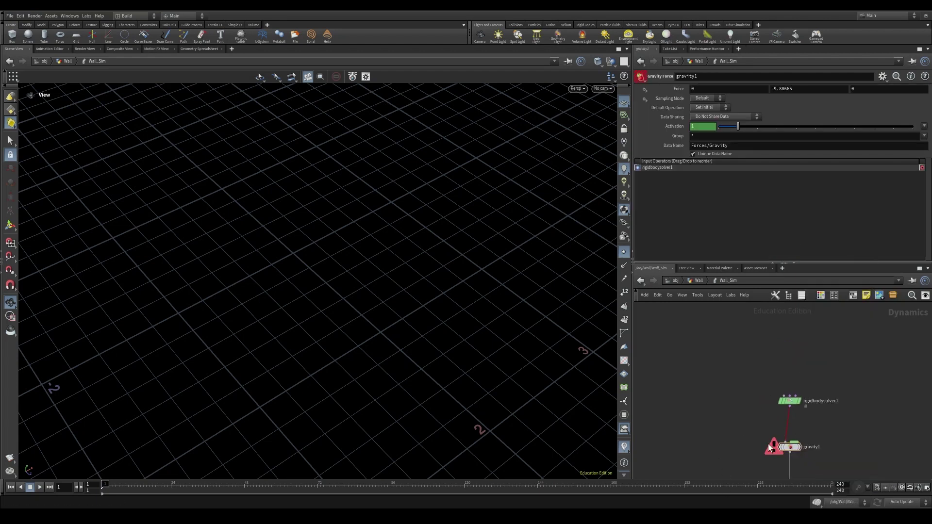
key("Tab")
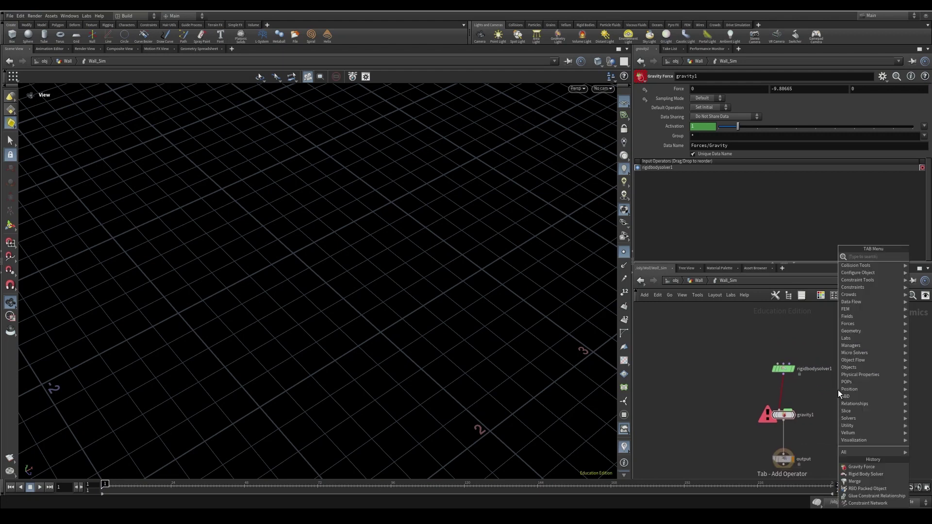
type("merge")
key("Return")
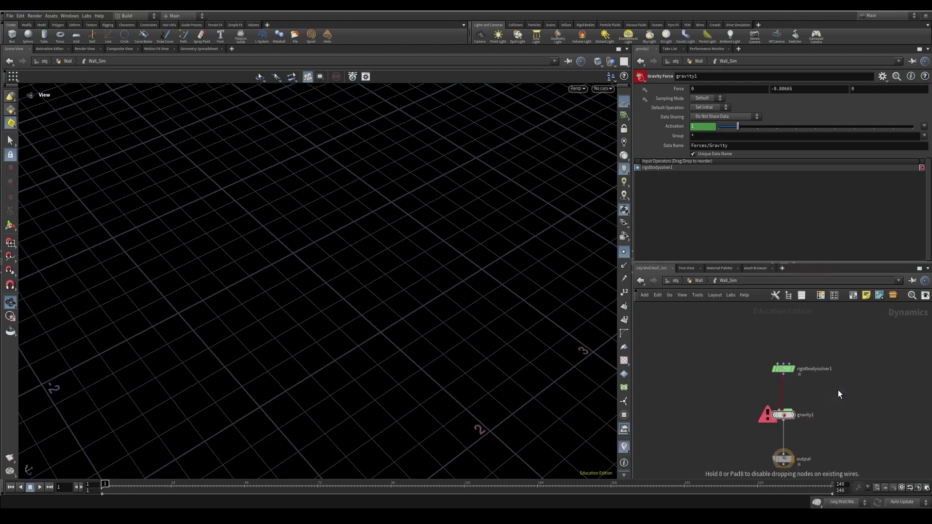
left_click(838, 390)
left_click_drag(786, 368, 781, 352)
left_click_drag(843, 393, 791, 387)
Add a Ground Plane node, connect it to merge1 and move it to first place in the merge's input order.
key("Tab")
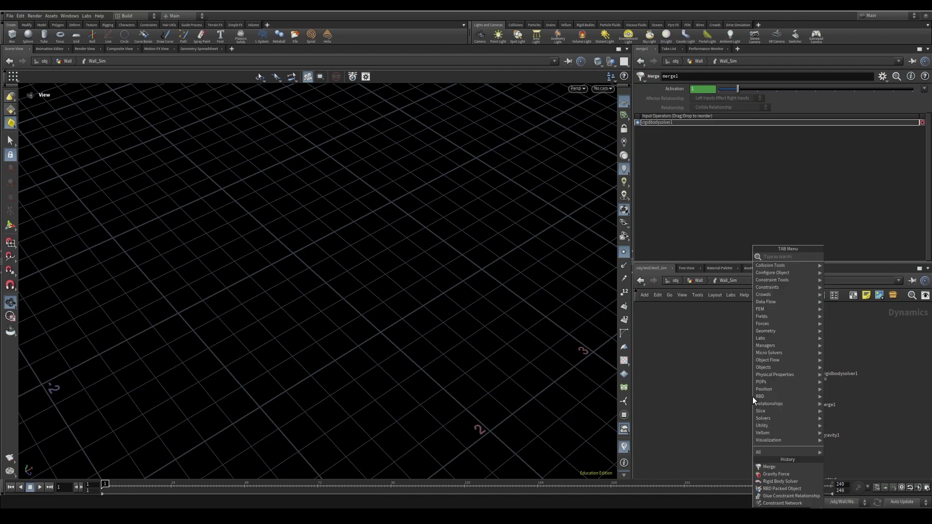
type("grou")
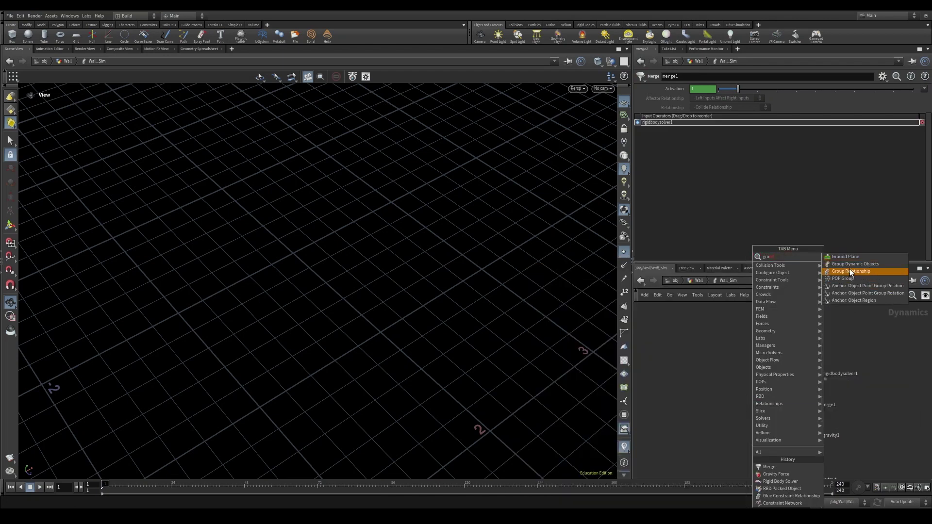
left_click(847, 257)
left_click(738, 348)
left_click_drag(728, 346, 807, 409)
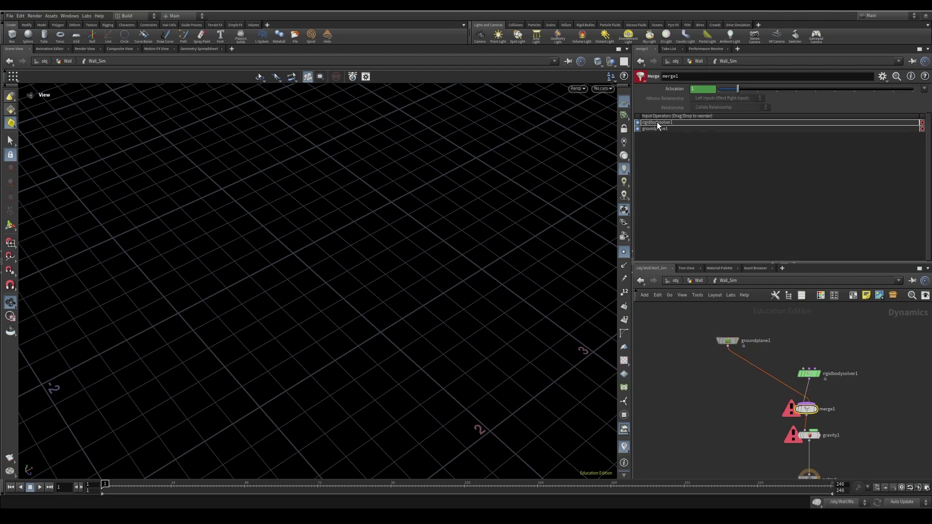
left_click_drag(656, 129, 657, 124)
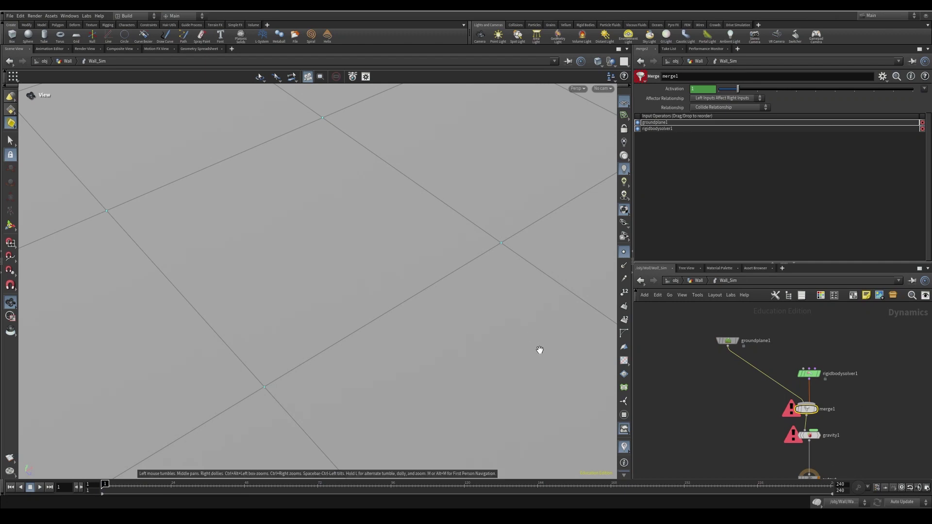
left_click_drag(538, 349, 357, 250)
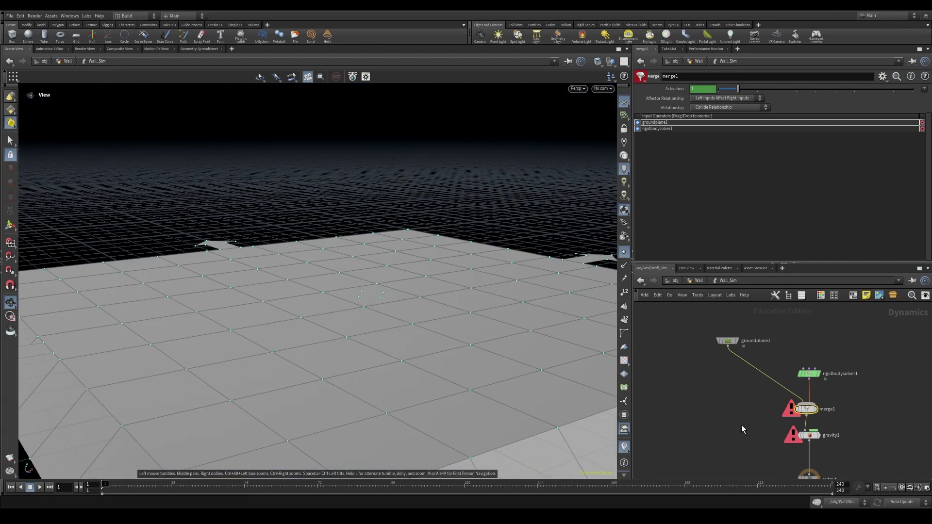
Add an RBD Packed Object node above the rigid body solver and connect it to the solver's object input.
middle_click_drag(840, 362, 827, 430)
left_click_drag(715, 413, 703, 426)
key("Tab")
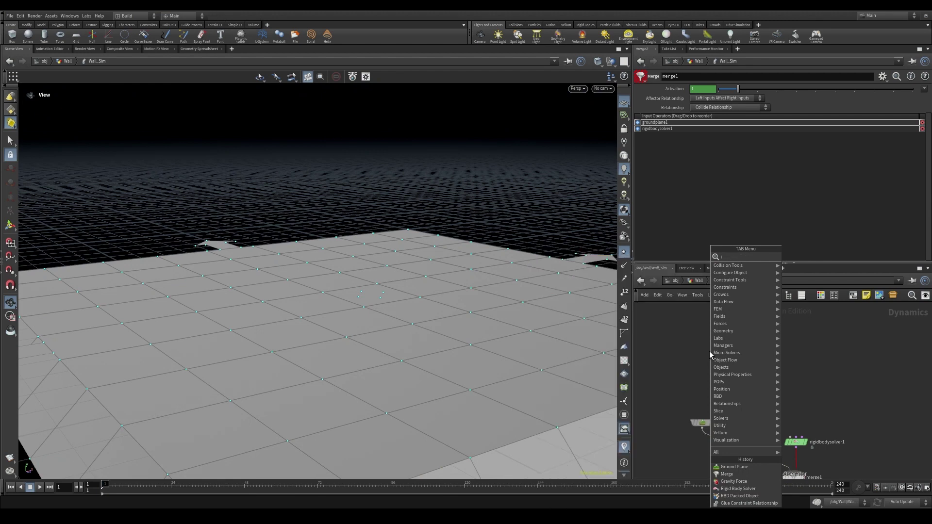
type("rbd")
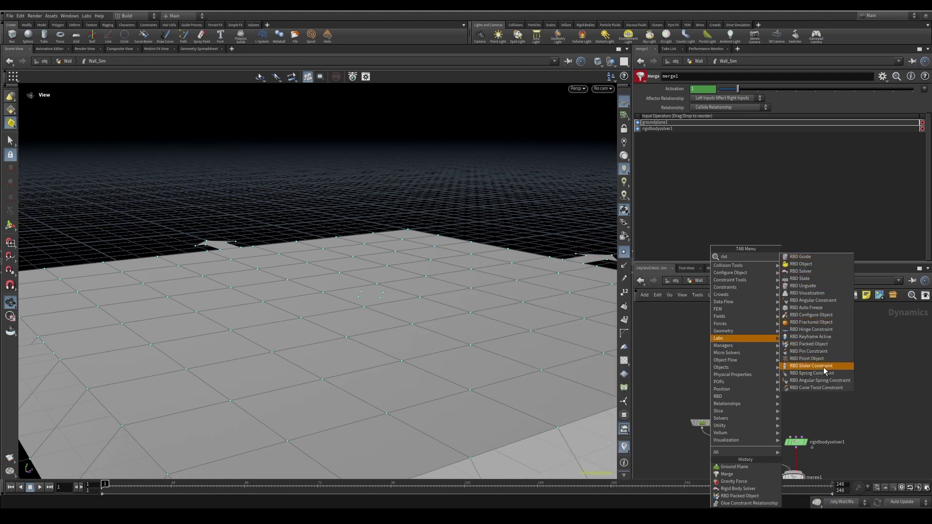
left_click(809, 343)
left_click(743, 344)
left_click_drag(743, 360, 772, 408)
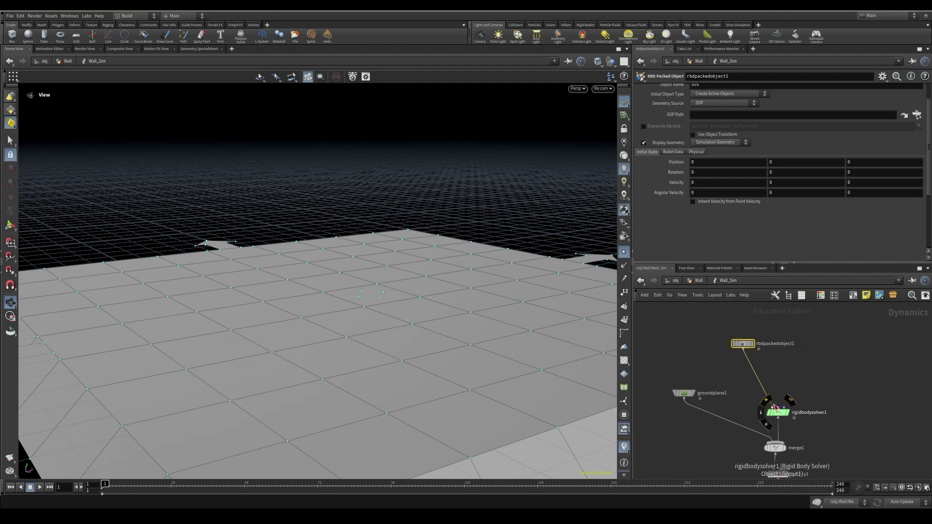
left_click_drag(778, 342, 768, 345)
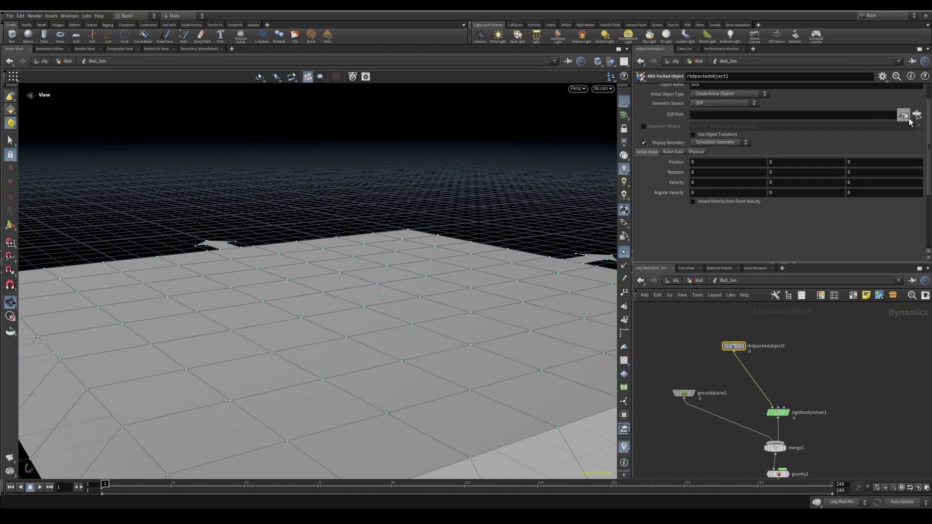
Set the RBD Packed Object's SOP Path to /obj/Wall/OUT_Wall.
left_click(916, 115)
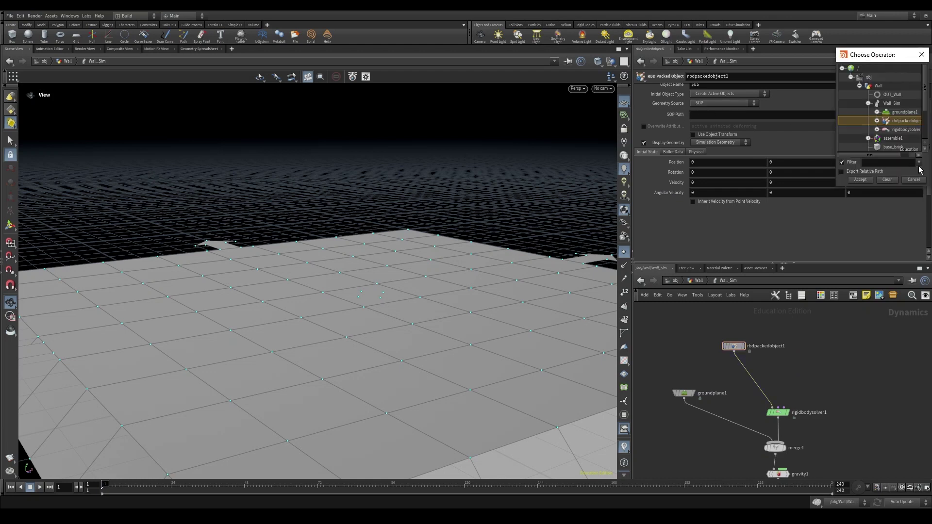
left_click(893, 95)
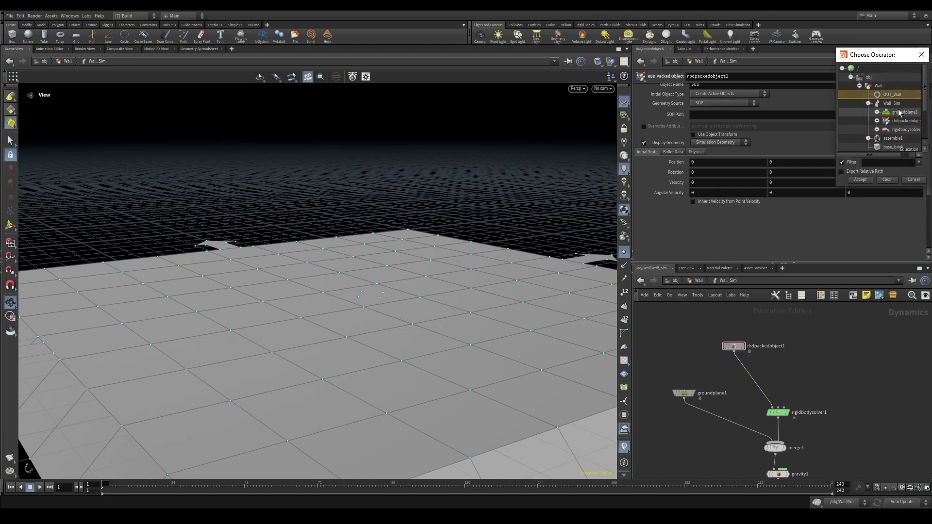
left_click(860, 180)
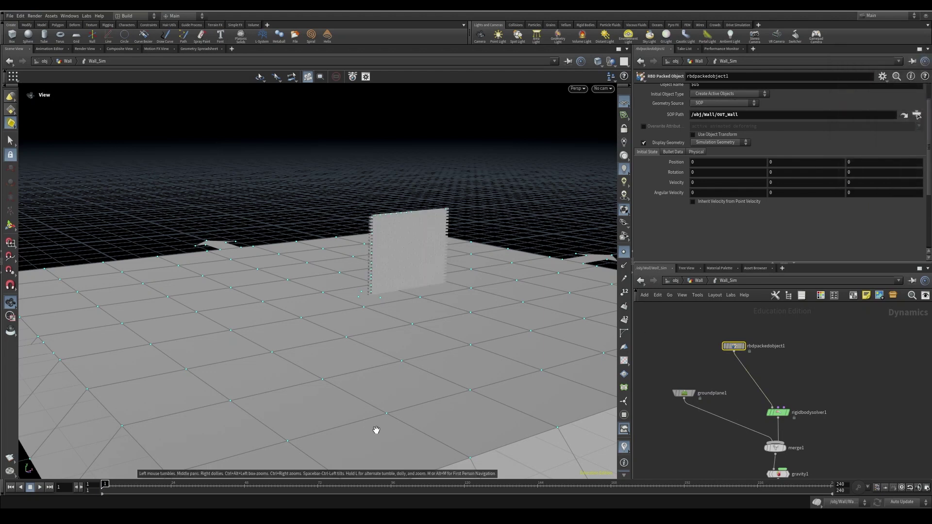
Play the wall simulation and return to the first frame.
middle_click_drag(836, 399, 816, 327)
left_click_drag(431, 282, 443, 283)
middle_click_drag(443, 283, 369, 325)
mouse_move(369, 325)
right_mouse_down()
mouse_move(444, 323)
mouse_move(373, 337)
right_mouse_up()
left_click(40, 487)
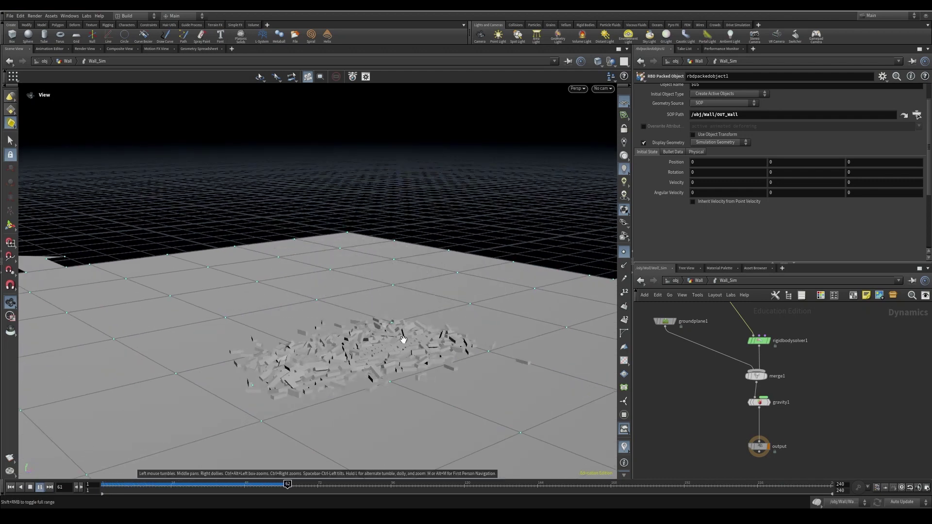
left_click(10, 487)
Replay the simulation from a closer front view of the wall, returning to the first frame after each run.
left_click_drag(403, 356, 360, 343)
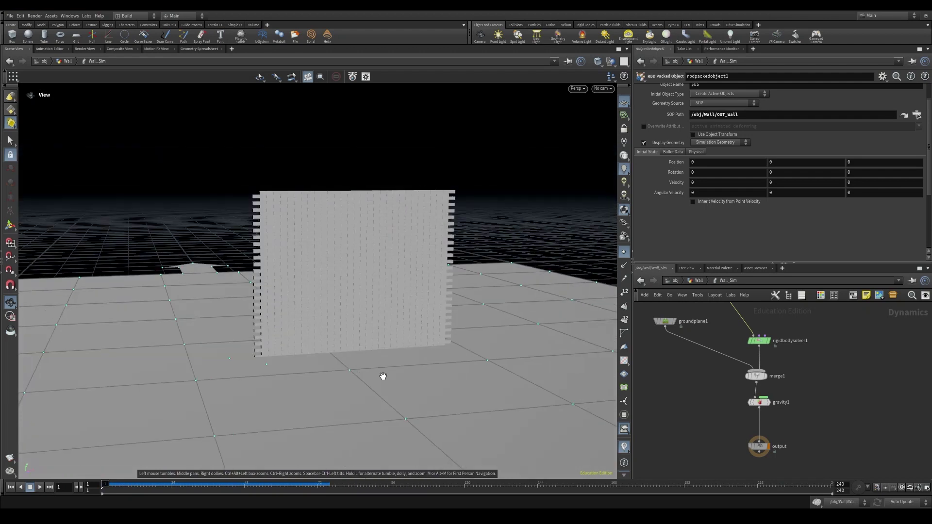
middle_click_drag(383, 375, 361, 421)
right_click_drag(238, 306, 390, 315)
middle_click_drag(391, 315, 312, 281)
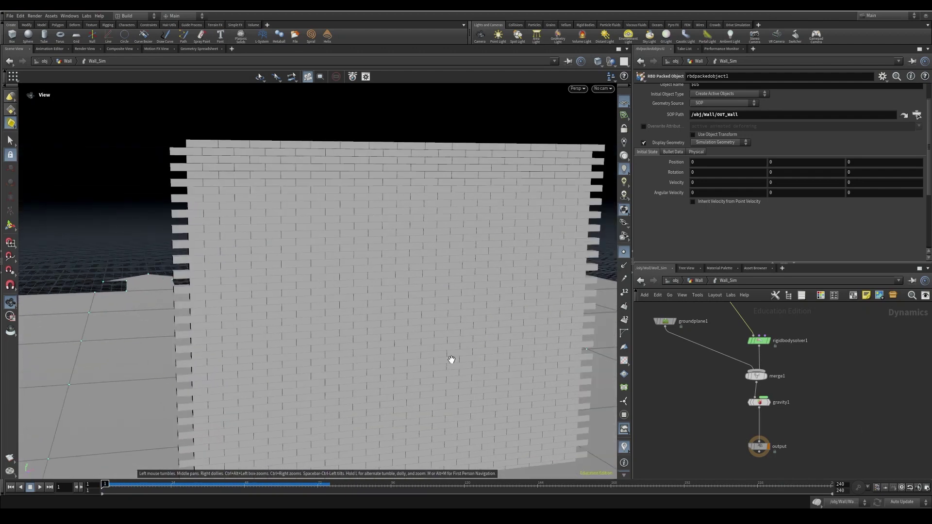
left_click(40, 486)
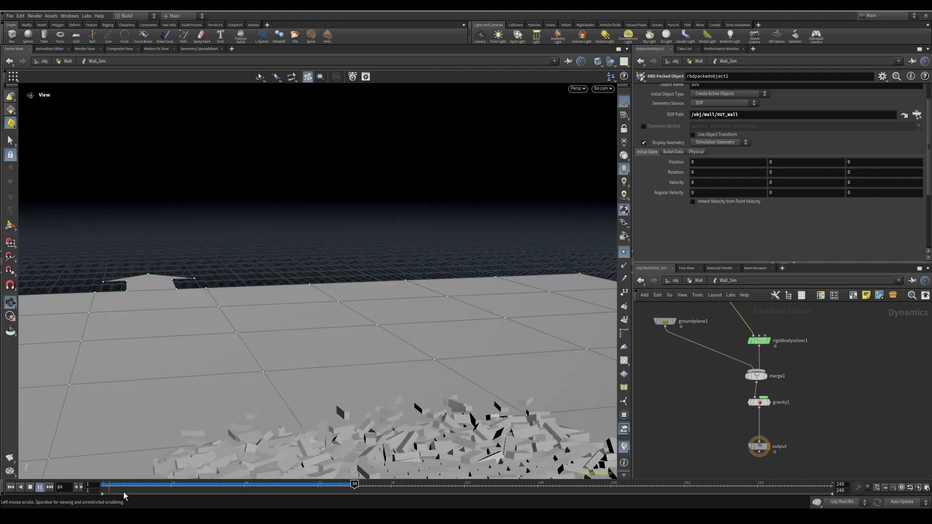
key("ctrl+Up")
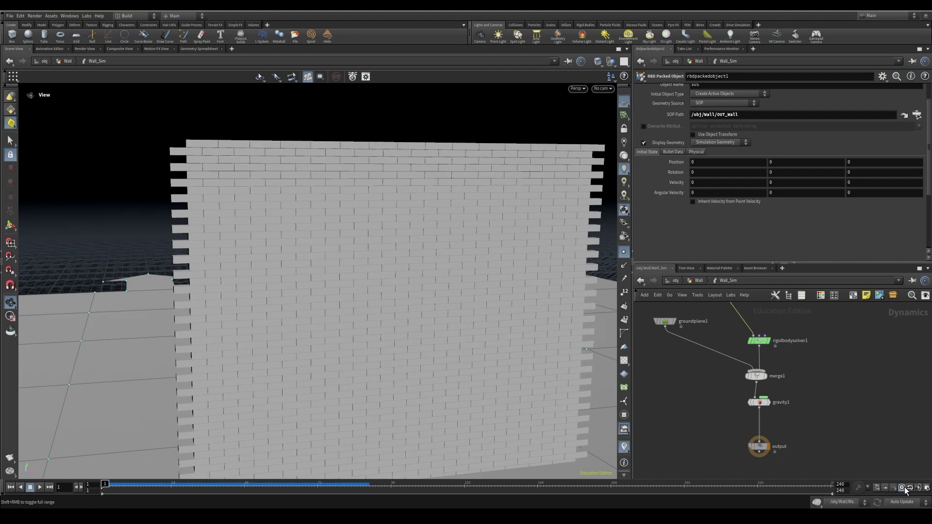
left_click(40, 487)
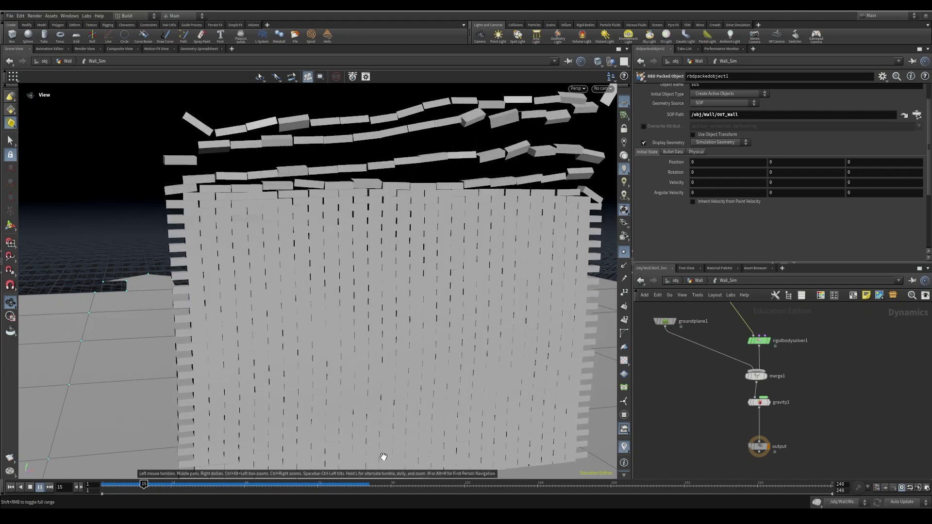
left_click(10, 487)
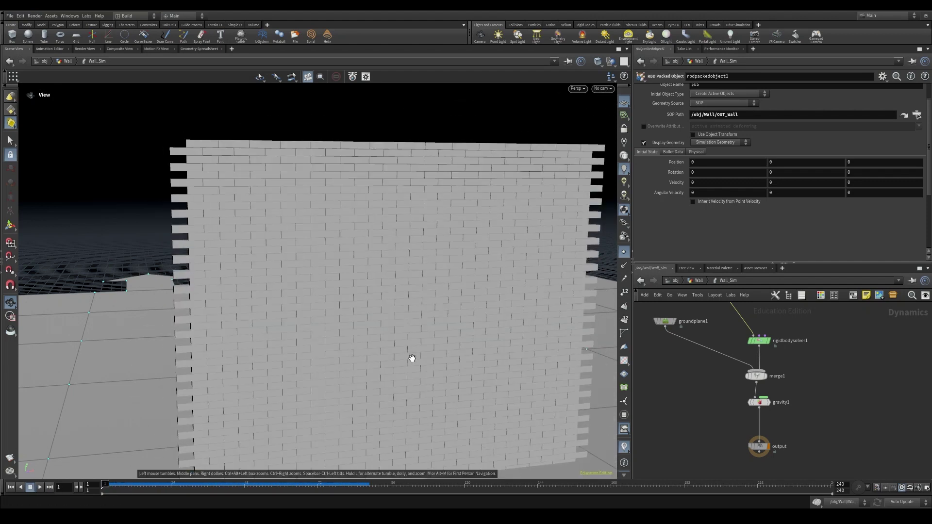
Examine the gaps between the wall's bricks up close.
scroll(411, 357, "down", 4)
middle_click_drag(404, 347, 397, 310)
left_click_drag(397, 309, 315, 326)
right_click_drag(291, 349, 510, 342)
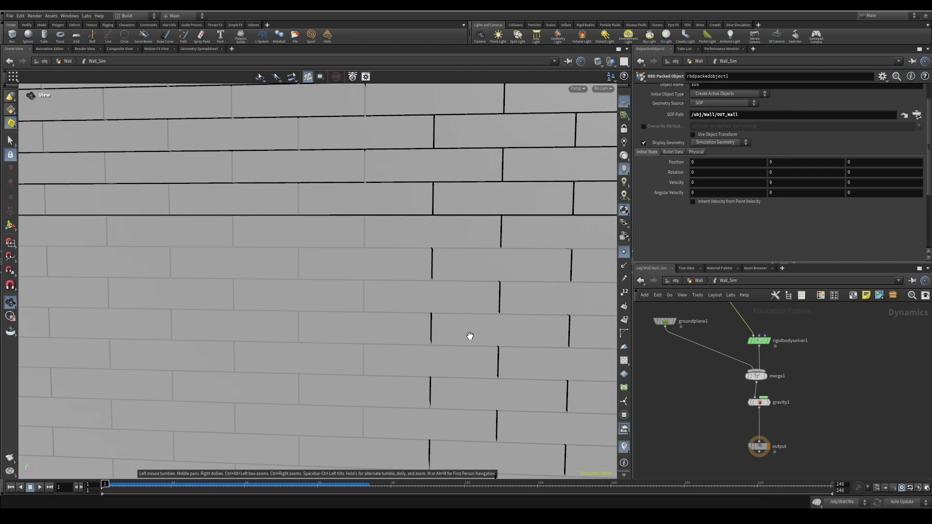
left_click_drag(461, 335, 409, 318)
right_click_drag(409, 319, 558, 306)
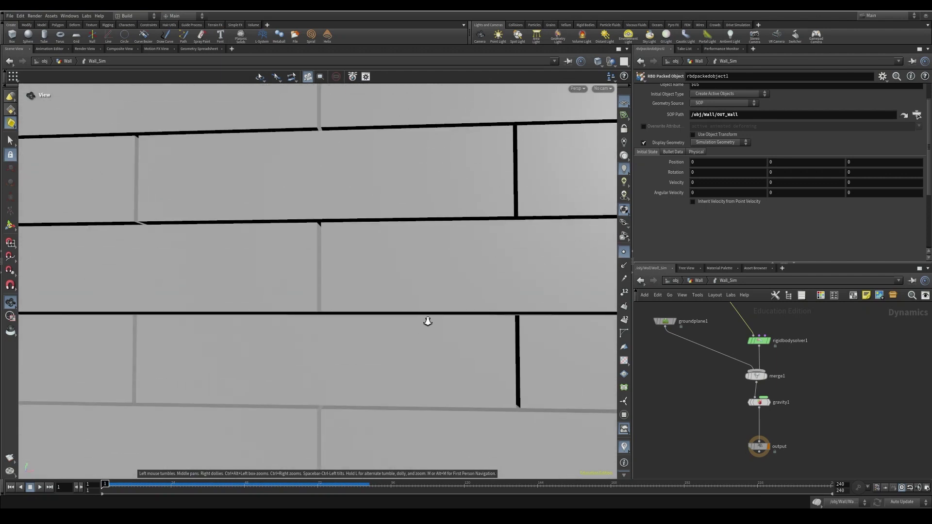
right_click_drag(426, 322, 387, 289)
left_click_drag(387, 290, 370, 328)
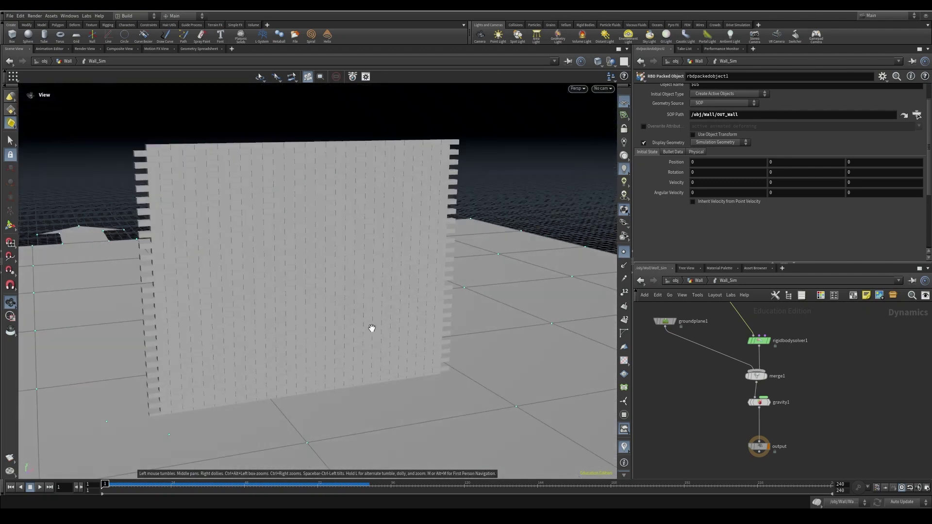
Play the simulation with the whole wall in view, nudge merge1 upward and rewind to frame 1.
left_click(40, 486)
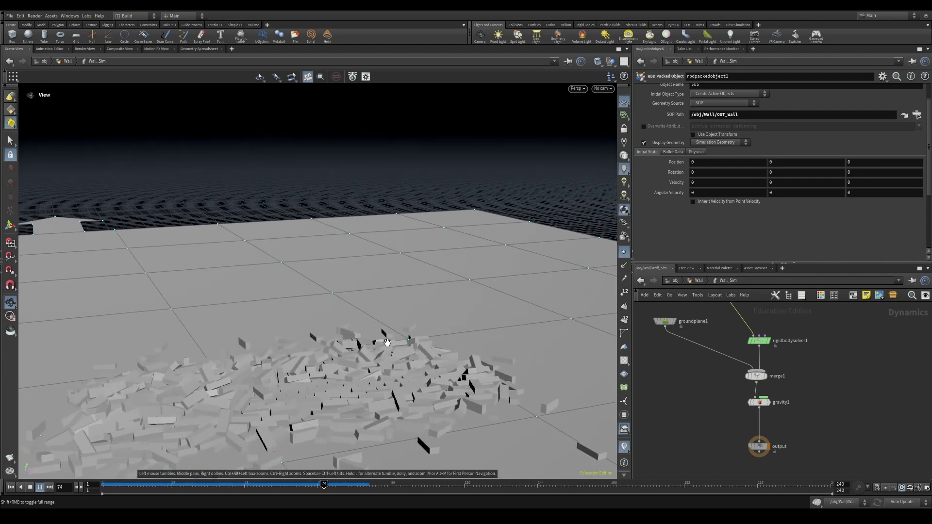
mouse_move(769, 392)
left_click_drag(758, 377, 758, 372)
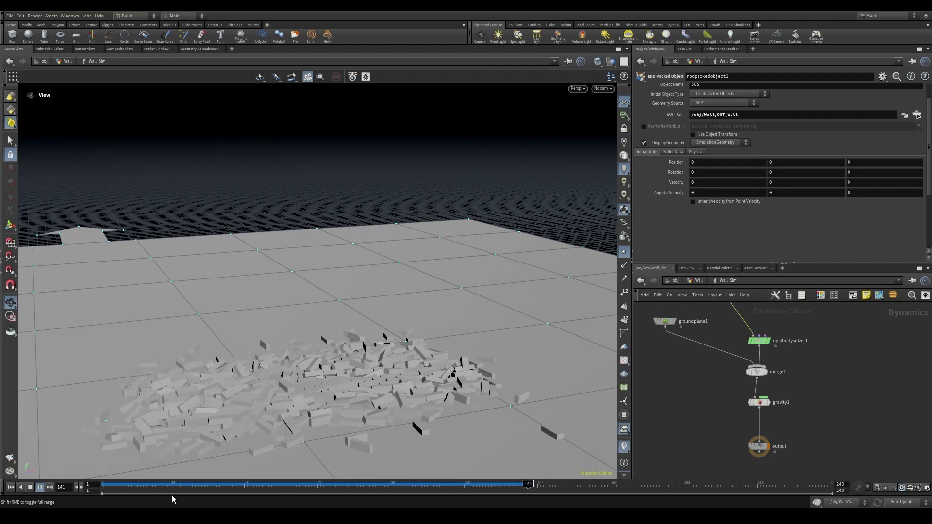
left_click_drag(128, 486, 102, 487)
mouse_move(760, 373)
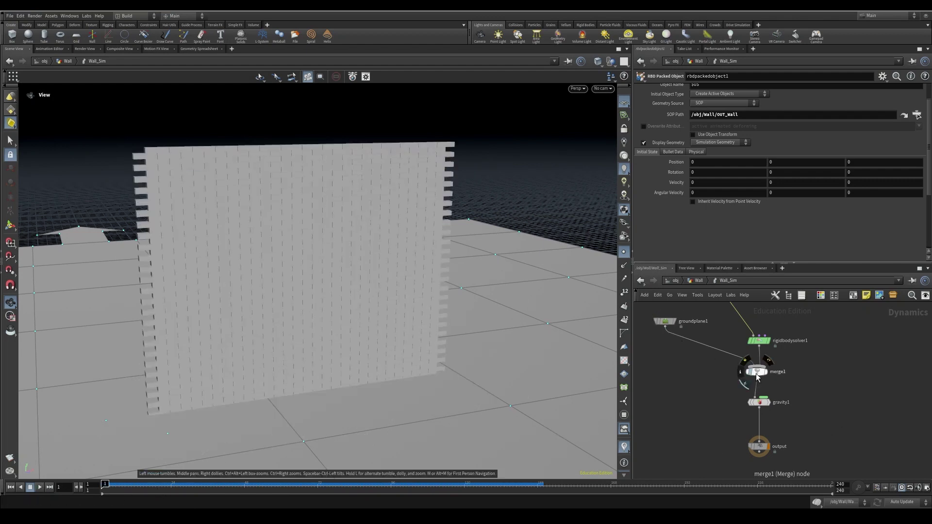
Test the simulation with rigidbodysolver1 ahead of groundplane1 in merge1's input order, and put groundplane1 back in first place.
left_click(757, 373)
left_click_drag(643, 129, 652, 121)
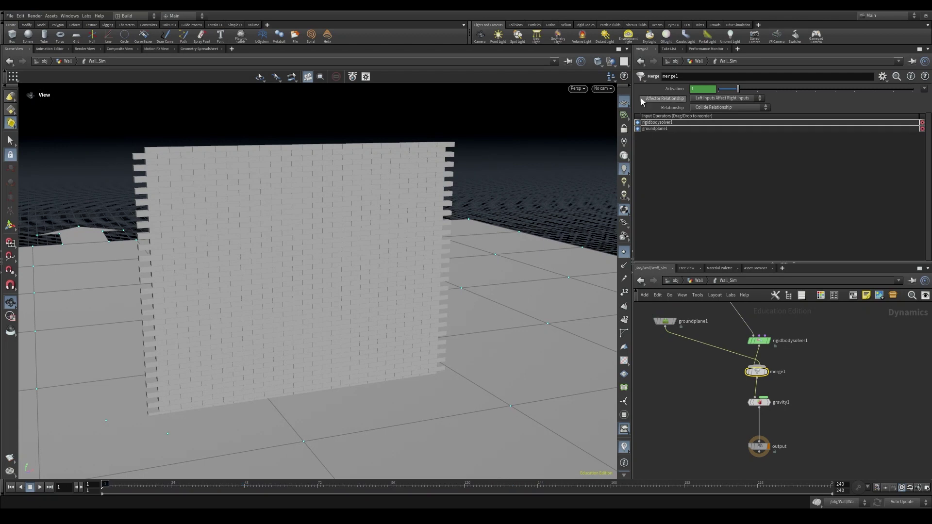
left_click(40, 487)
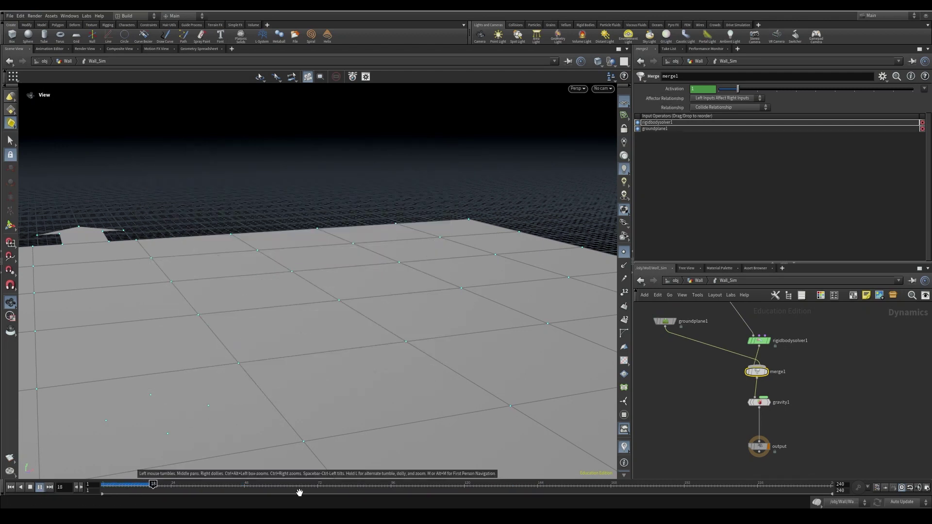
left_click(105, 485)
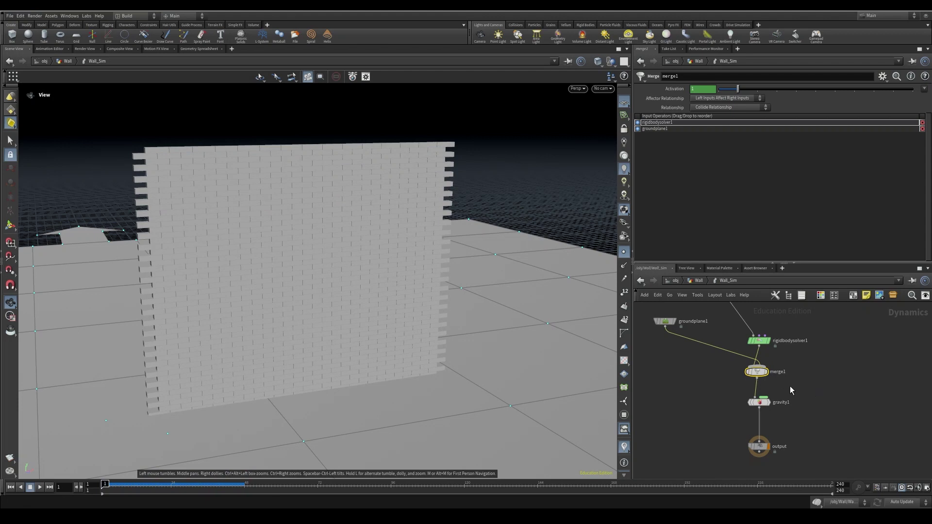
left_click_drag(644, 130, 660, 124)
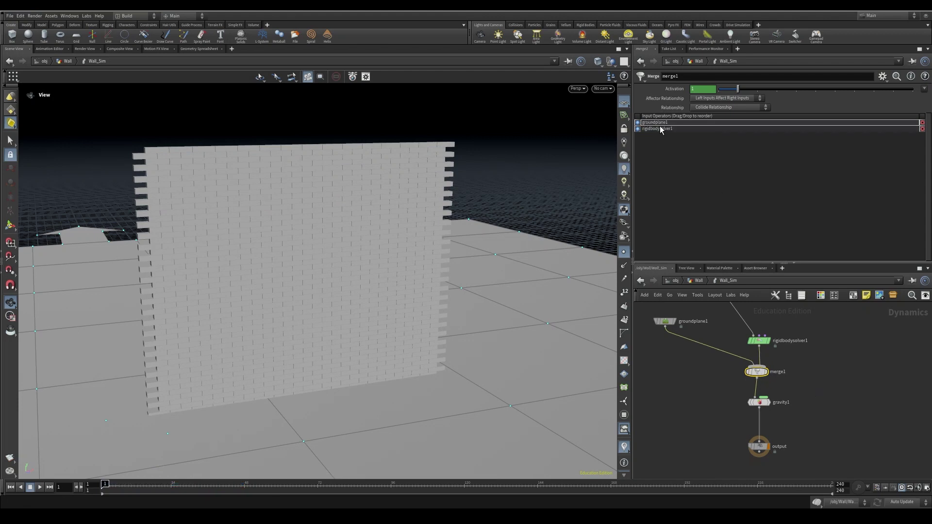
middle_click_drag(727, 333, 721, 398)
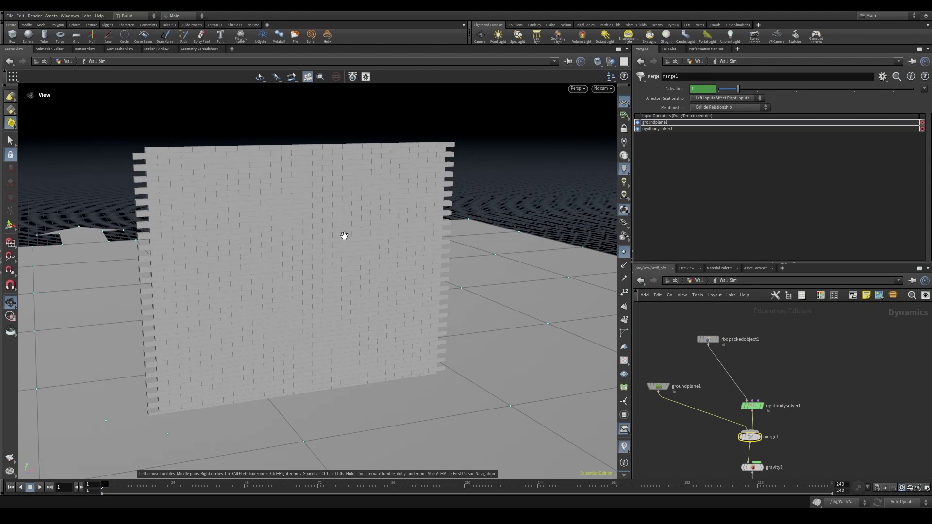
left_click_drag(301, 283, 404, 271)
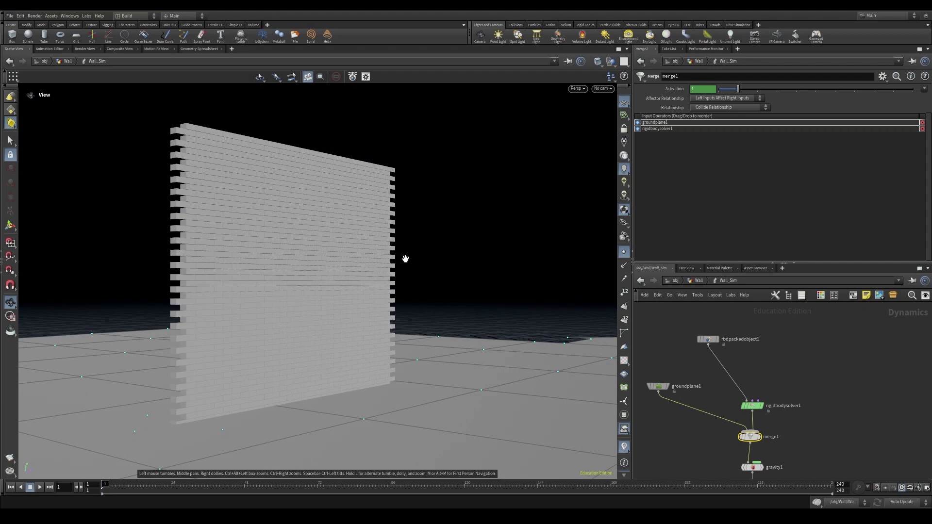
middle_click_drag(838, 395, 839, 380)
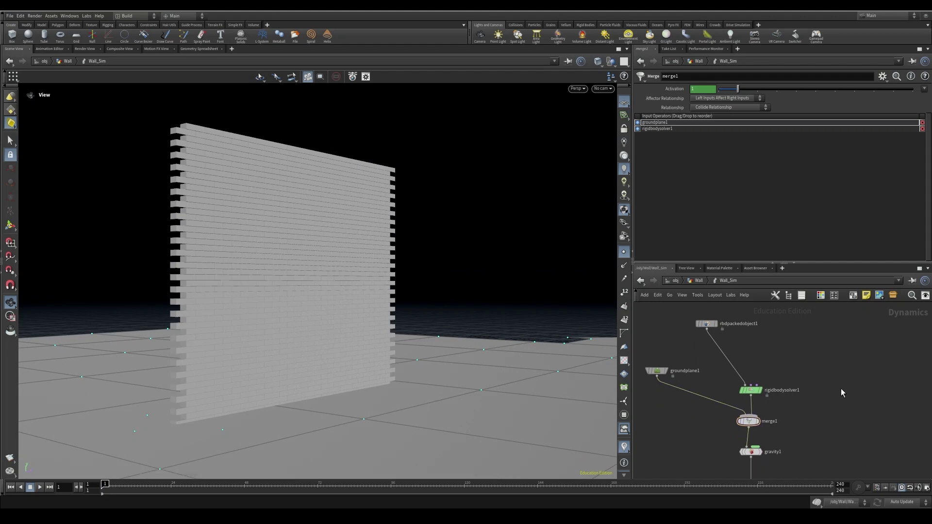
Go up from the DOP network to the Wall geometry network and space OUT_Wall and assemble1 slightly lower in the chain.
key("u")
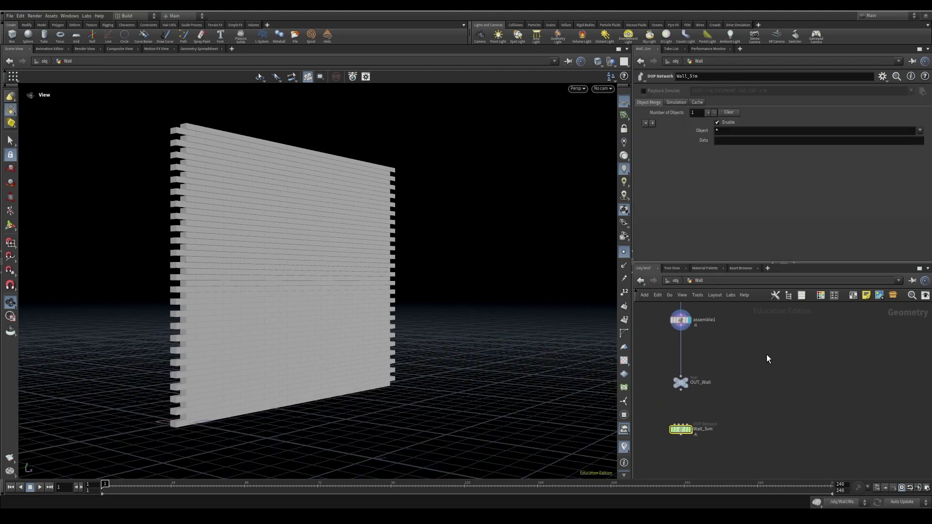
left_click_drag(685, 384, 685, 396)
middle_click_drag(742, 380, 783, 434)
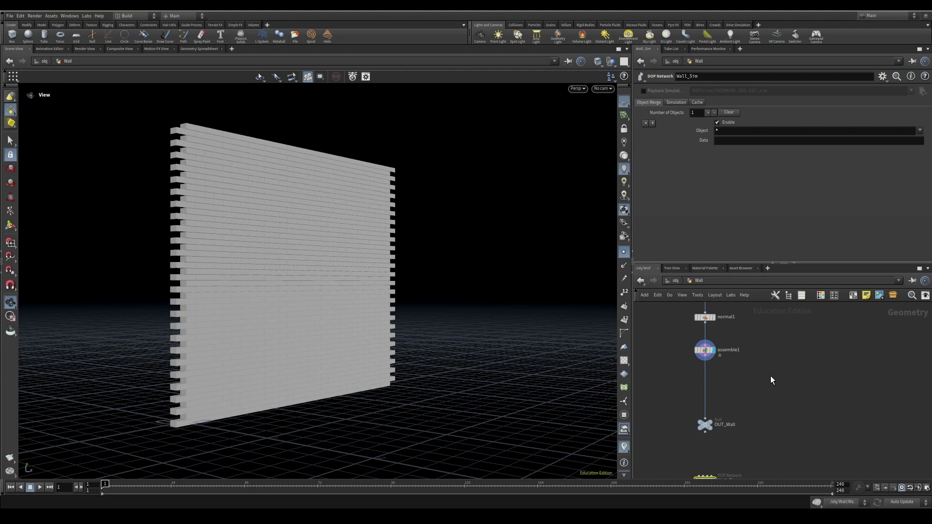
left_click_drag(704, 350, 704, 353)
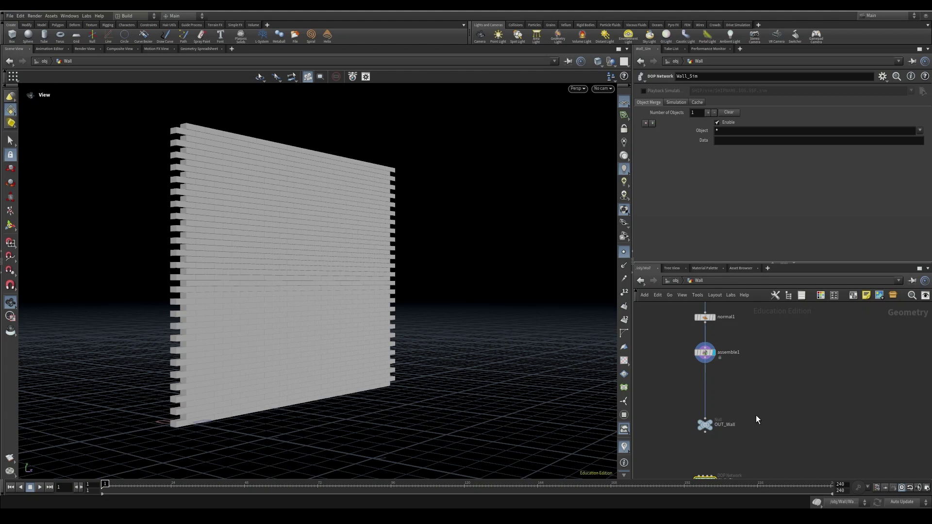
middle_click_drag(793, 359, 791, 390)
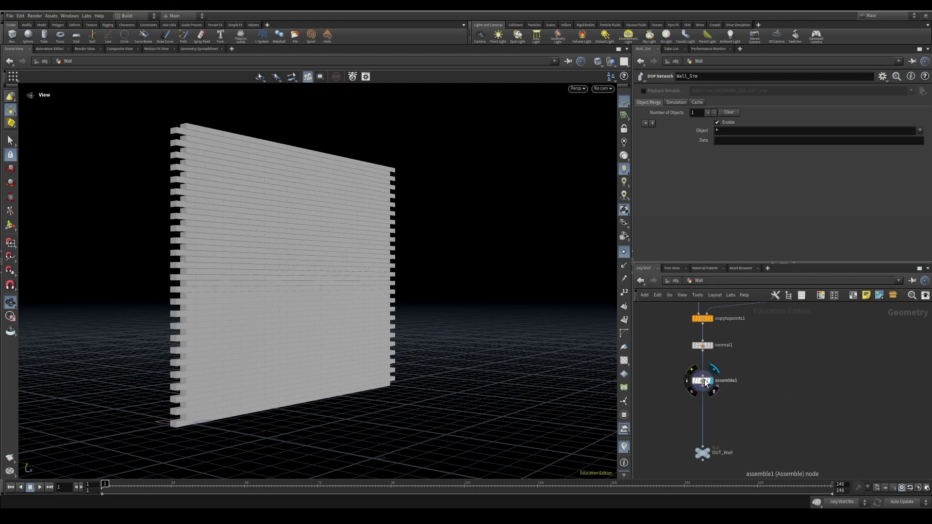
mouse_move(703, 383)
Set assemble1's output prefix to brick, check the piece names in the Geometry Spreadsheet and nudge the node down.
left_click(199, 49)
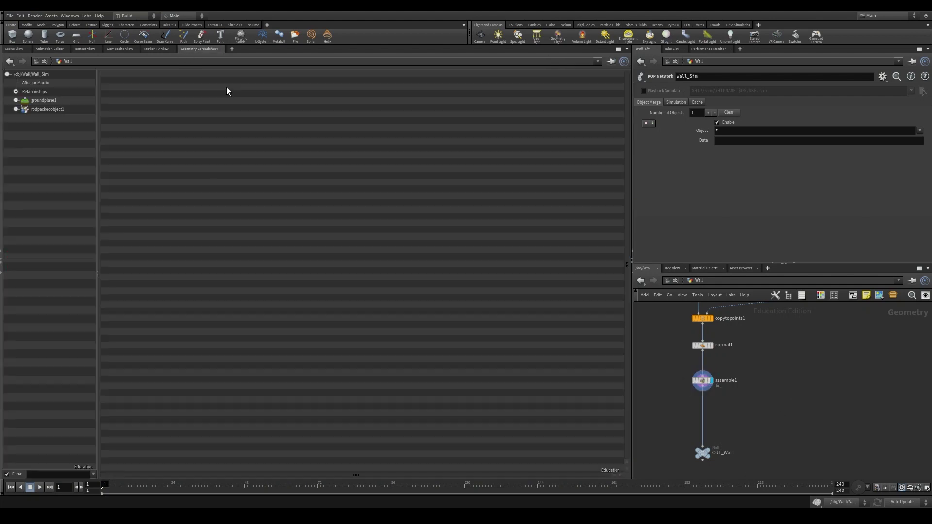
left_click(702, 381)
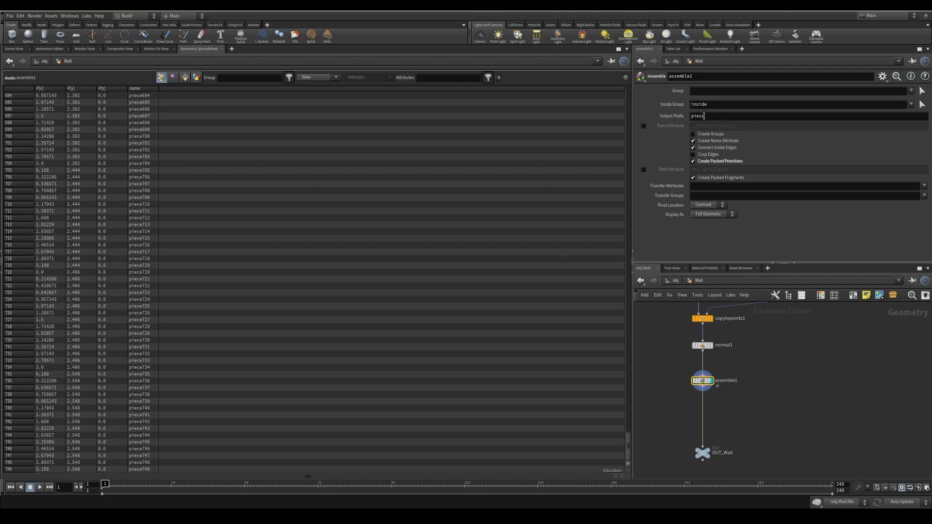
left_click_drag(716, 116, 600, 131)
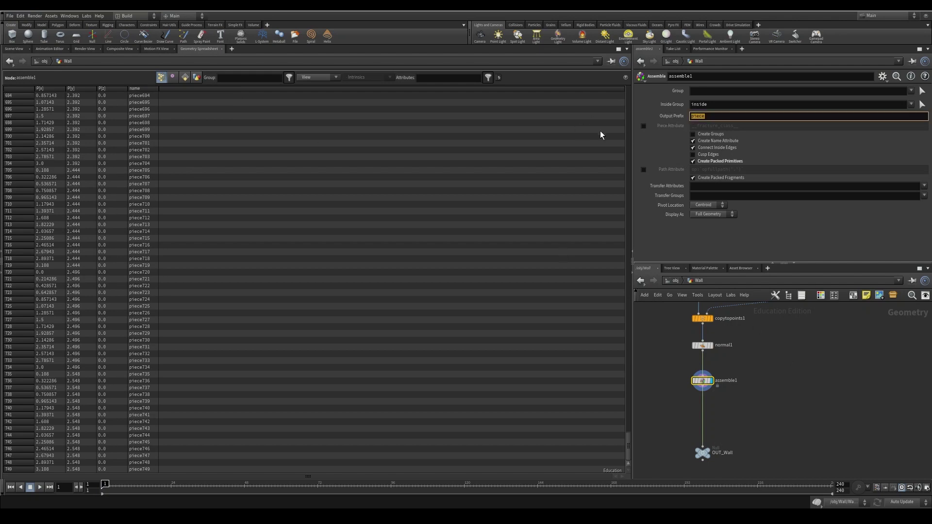
type("brick")
key("Return")
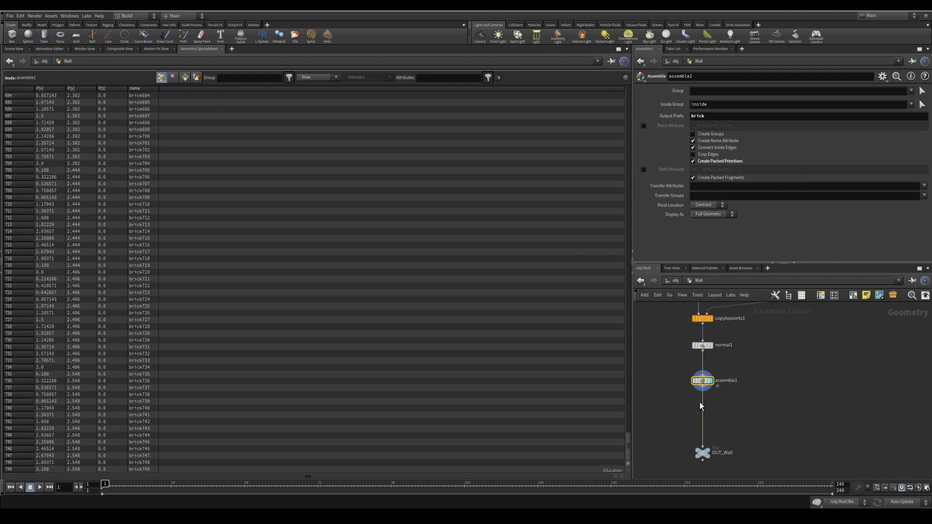
left_click_drag(629, 447, 630, 32)
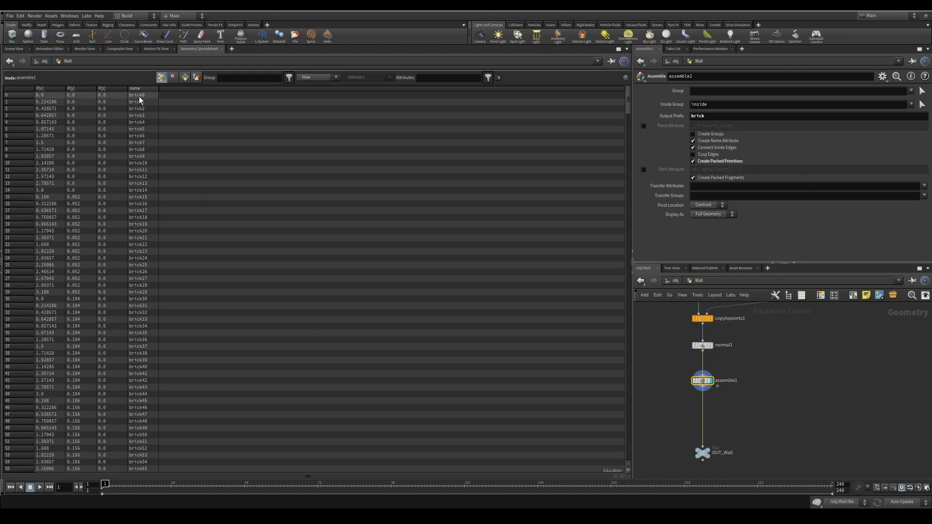
left_click(729, 399)
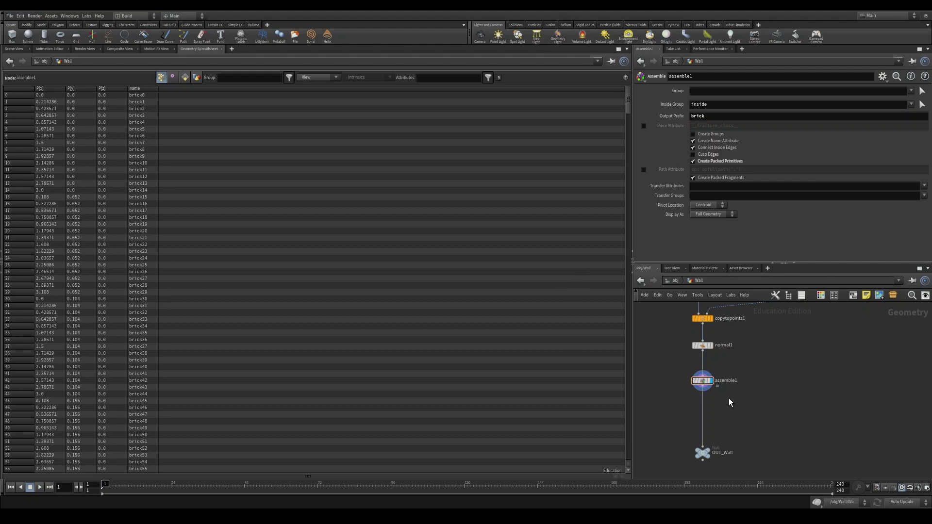
left_click_drag(702, 381, 702, 388)
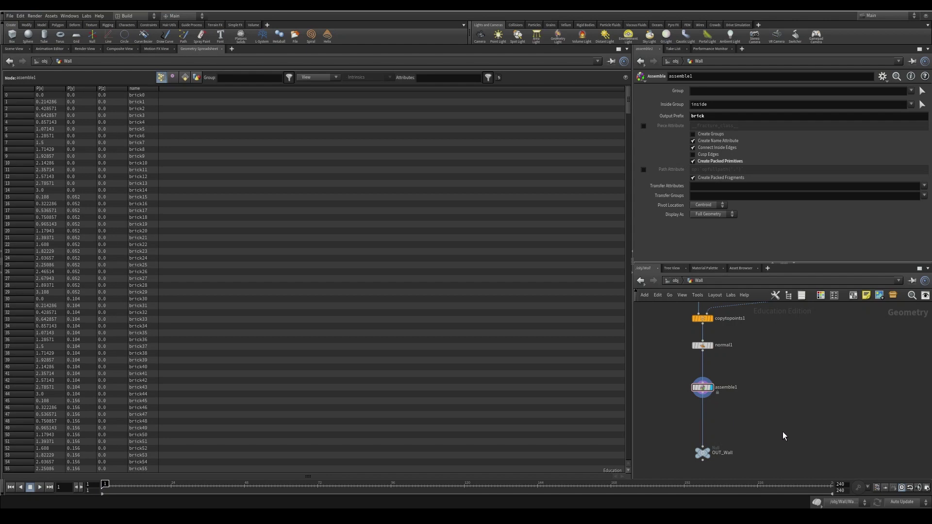
Add a Connect Adjacent Pieces node beside the chain, between assemble1 and OUT_Wall.
key("Tab")
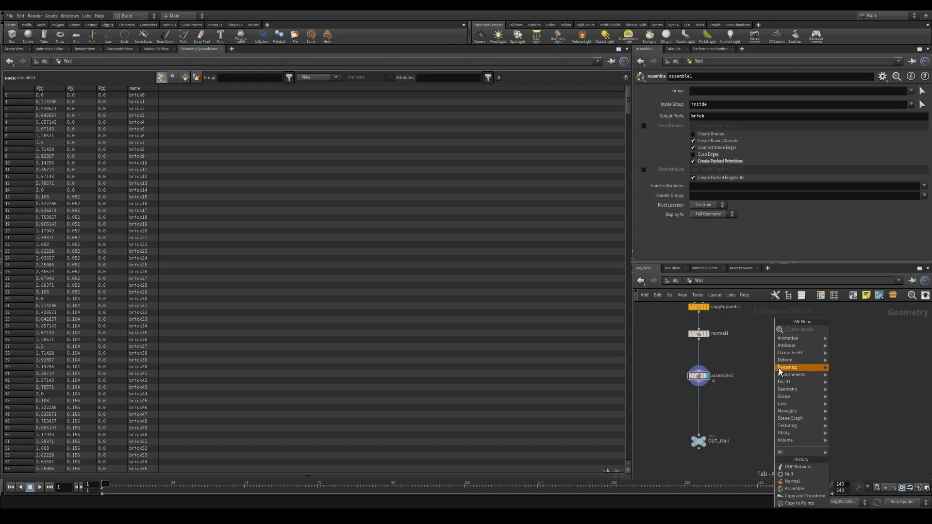
key("Escape")
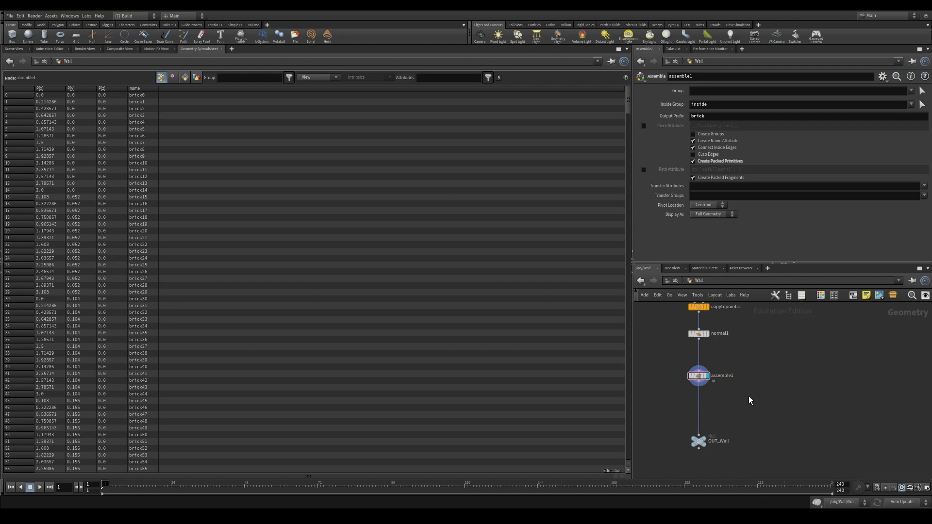
key("Tab")
type("con")
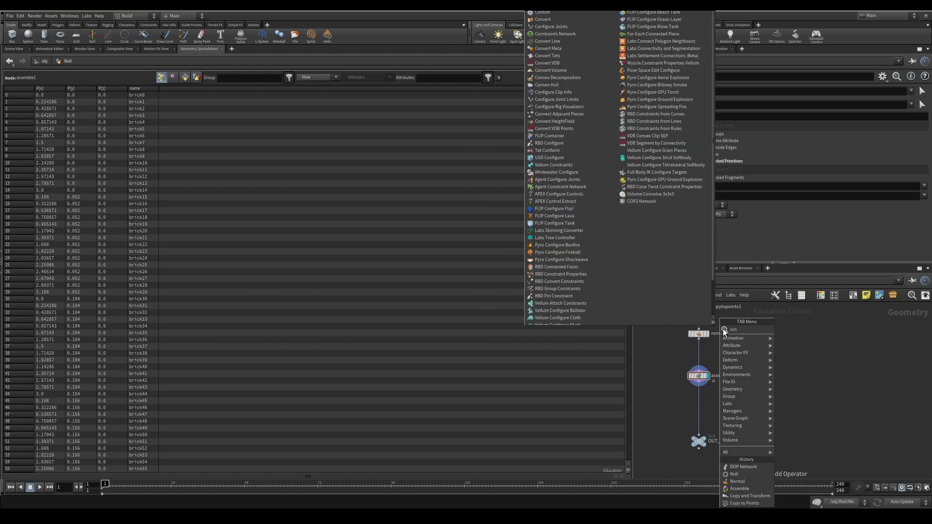
scroll(738, 356, "down", 3)
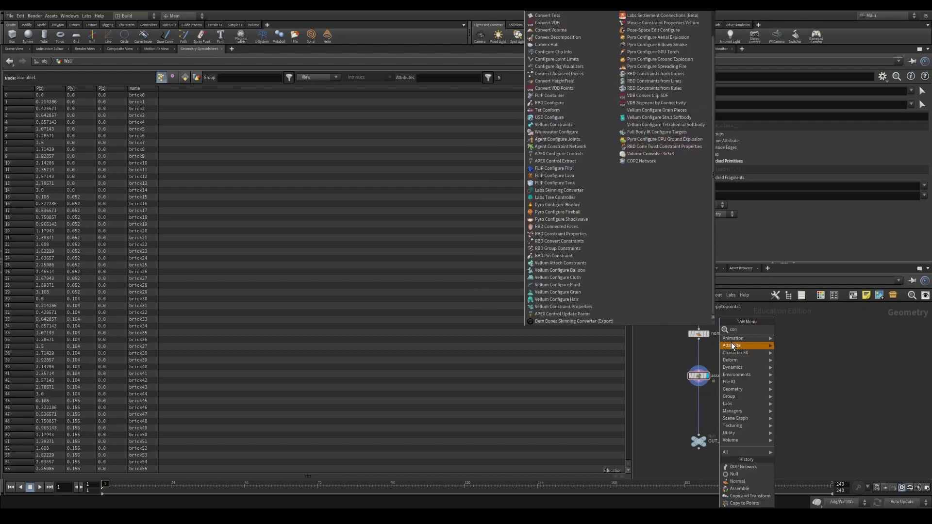
type("nect")
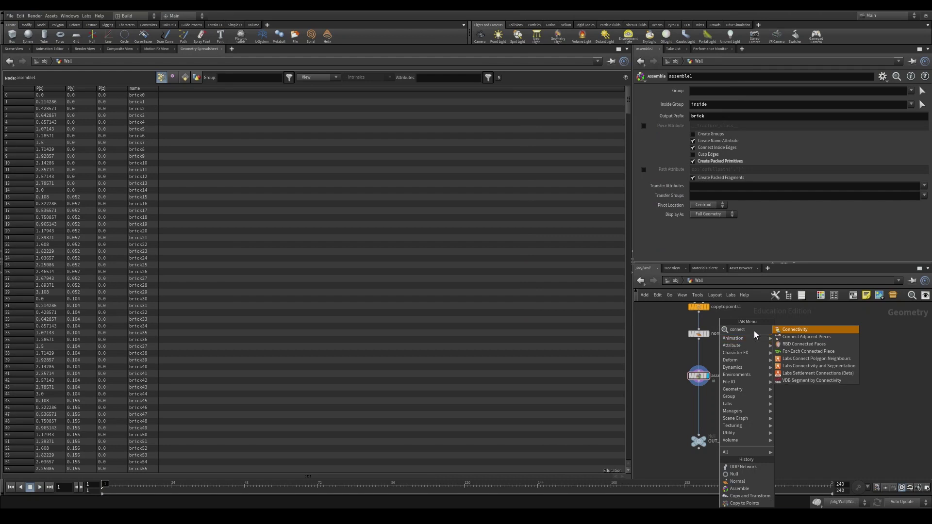
left_click(820, 336)
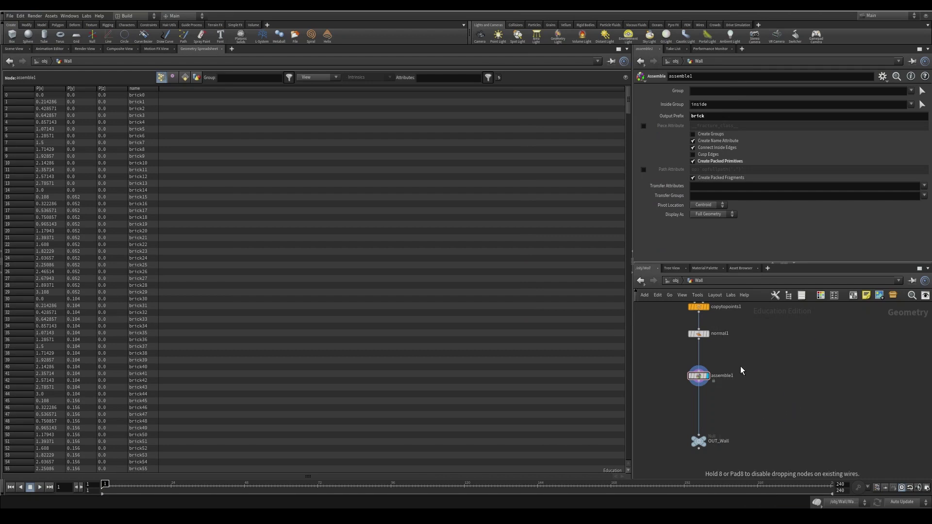
left_click(758, 418)
Wire assemble1 into connectadjacentpieces1, display it, and compare its piece attribute with assemble1's name column.
left_click(698, 377)
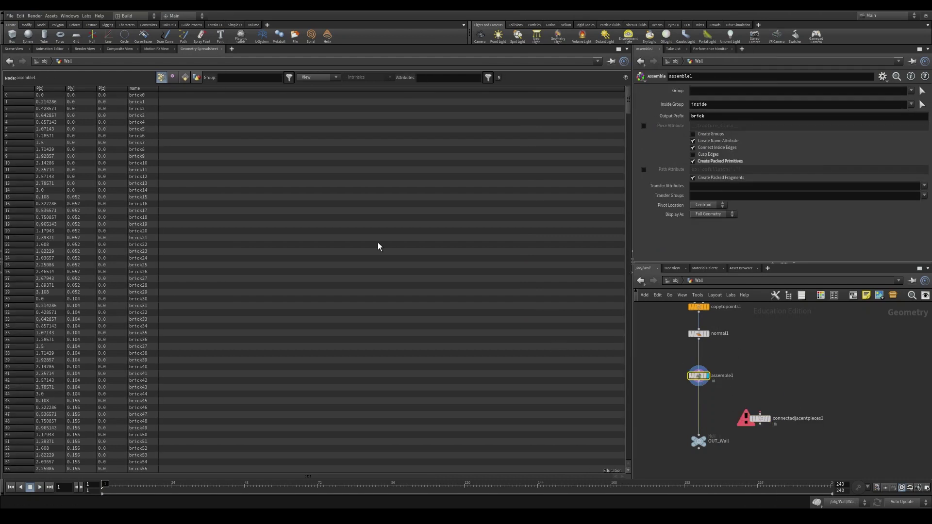
double_click(728, 115)
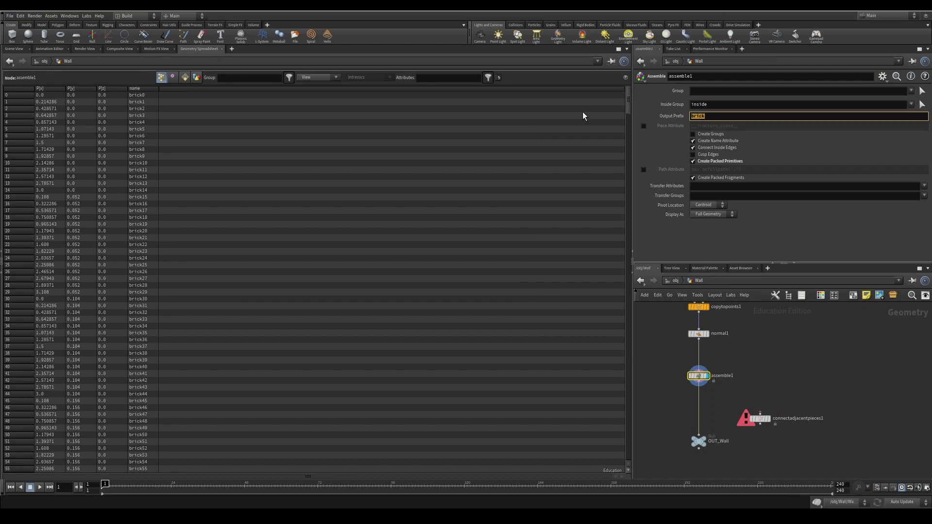
left_click(756, 397)
left_click_drag(699, 383, 768, 419)
left_click(768, 417)
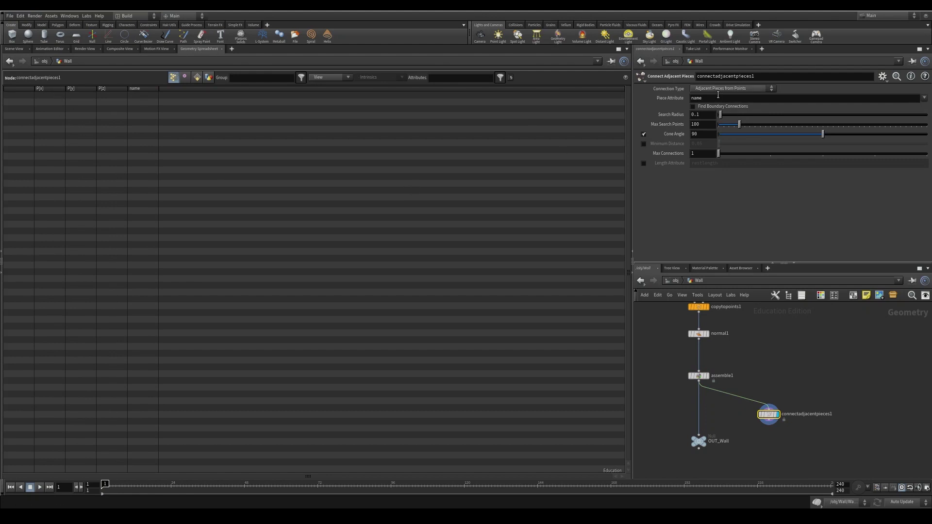
left_click(700, 375)
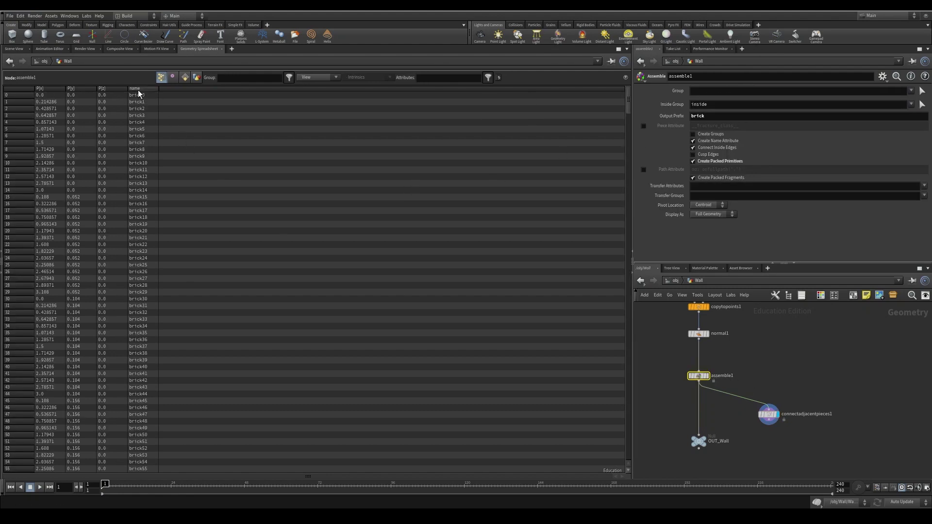
left_click(768, 414)
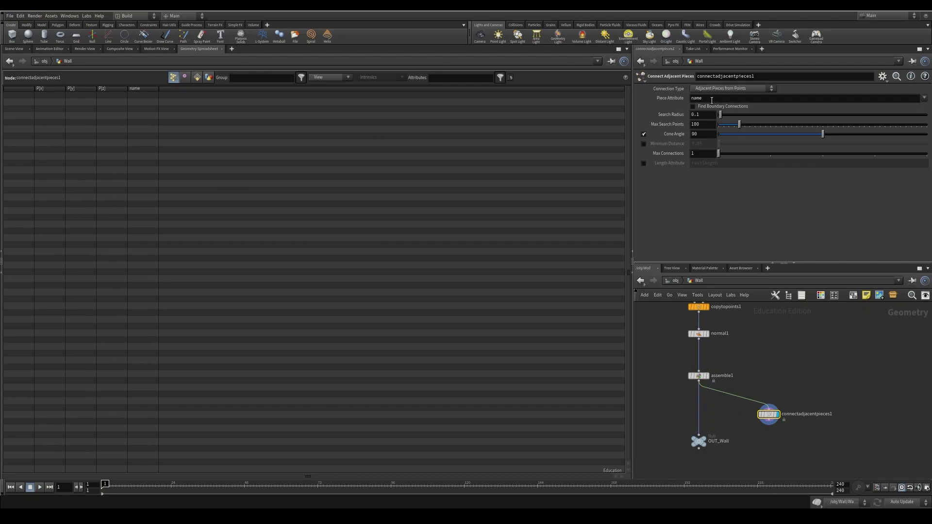
Show the scene view and raise connectadjacentpieces1's search radius to 4.64.
left_click(14, 48)
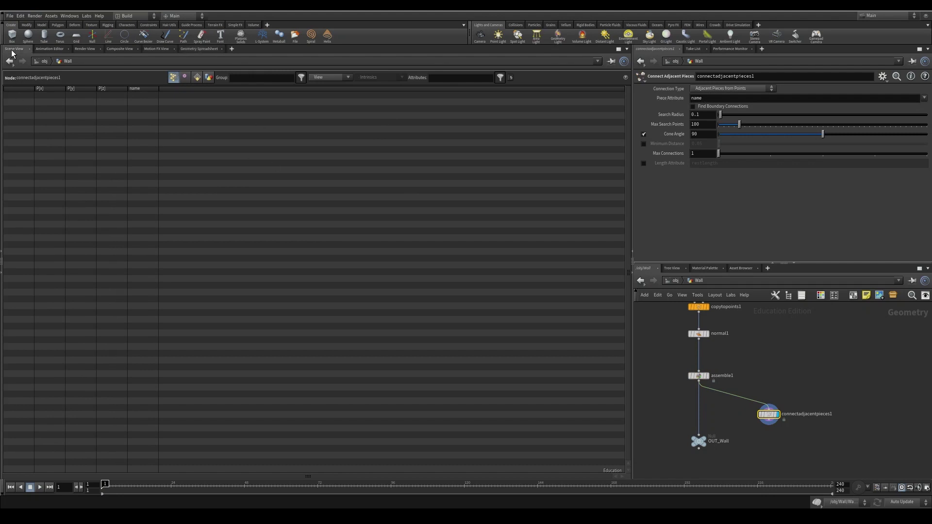
left_click_drag(405, 330, 390, 347)
left_click_drag(721, 115, 814, 114)
Examine the connection lines between the brick points from several angles and distances.
left_click_drag(362, 309, 323, 299)
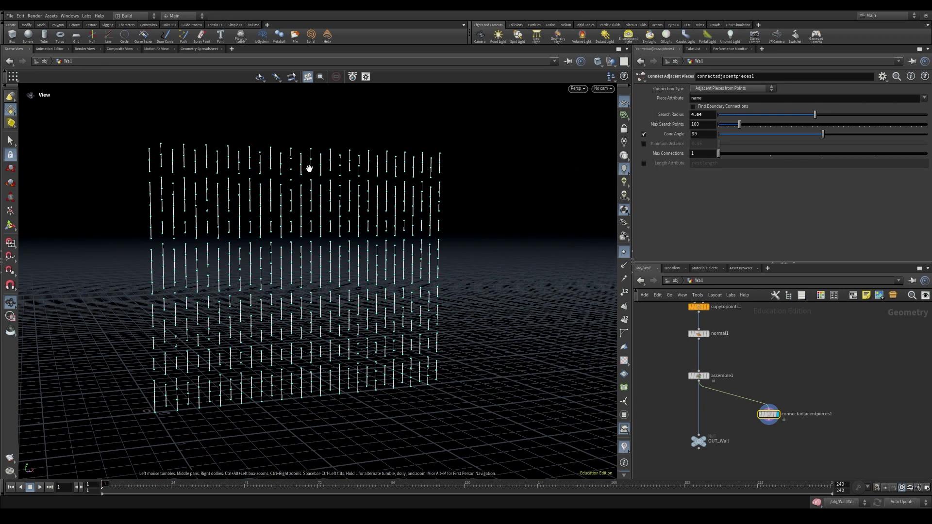
left_click_drag(308, 295, 312, 281)
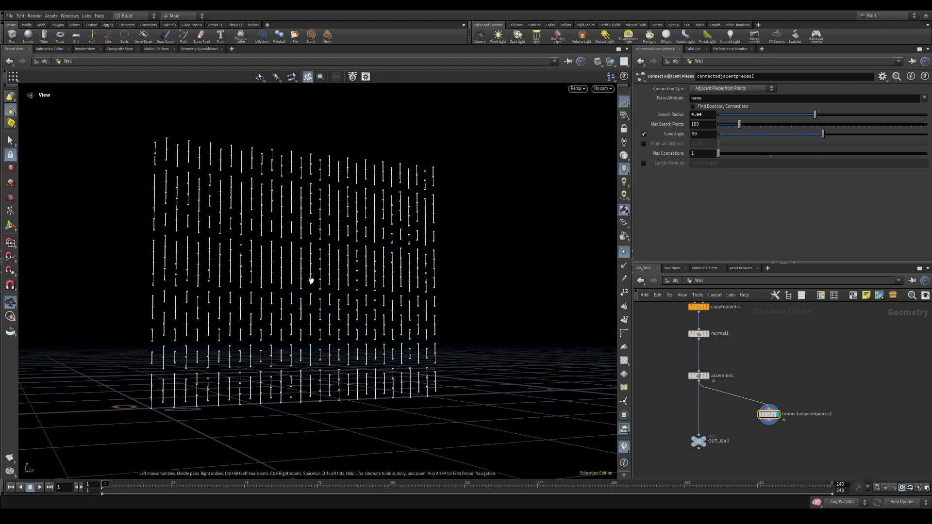
middle_click_drag(167, 250, 168, 273)
right_click_drag(168, 272, 289, 277)
middle_click_drag(316, 292, 386, 255)
right_click_drag(386, 255, 379, 273)
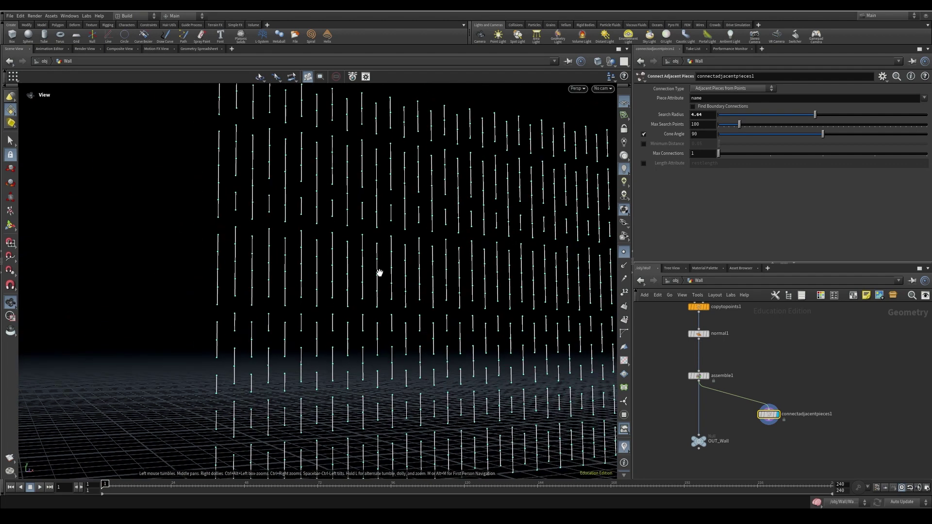
left_click_drag(413, 193, 406, 216)
middle_click_drag(513, 191, 377, 198)
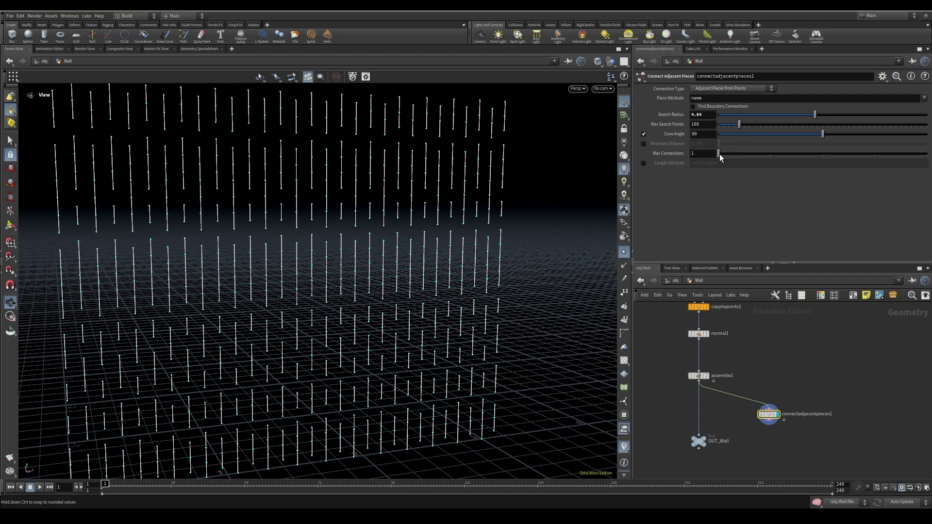
Try max connections of 5 and 10 on connectadjacentpieces1 and inspect the resulting line network.
left_click_drag(719, 154, 929, 154)
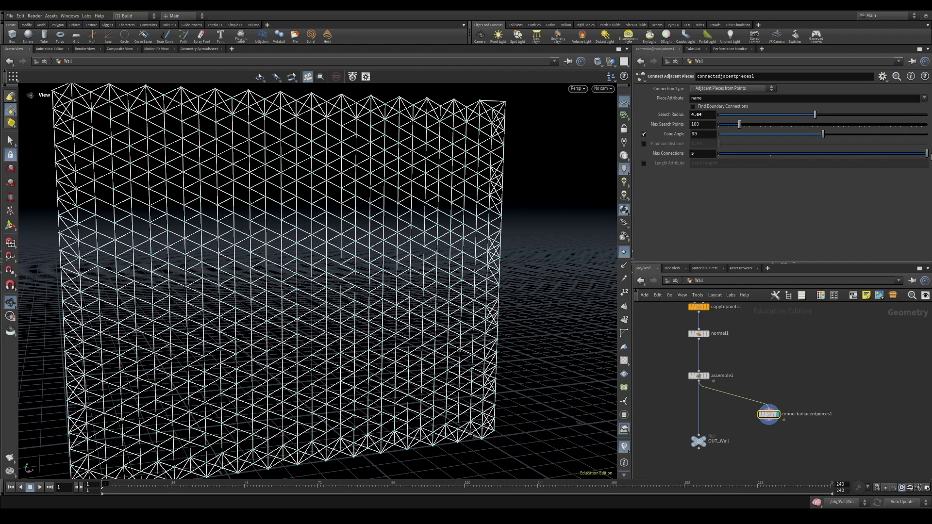
left_click_drag(702, 154, 626, 155)
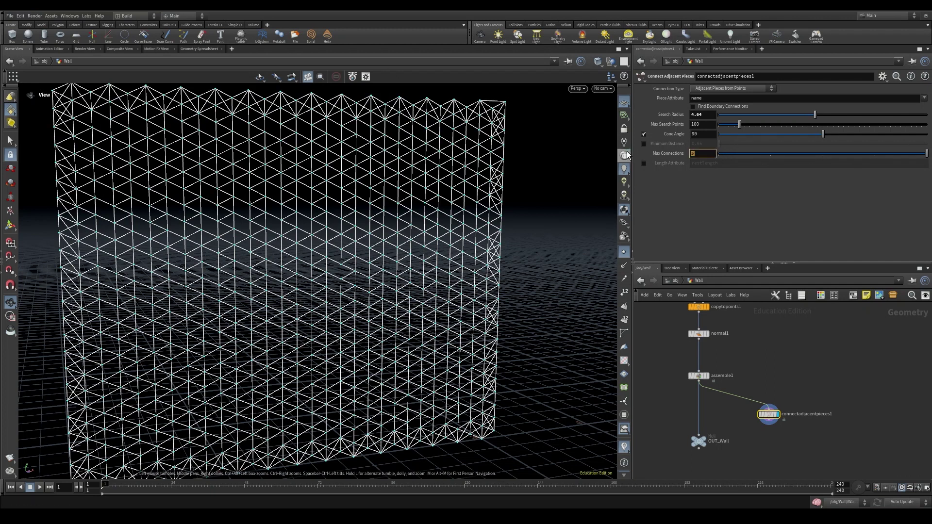
type("10")
key("Return")
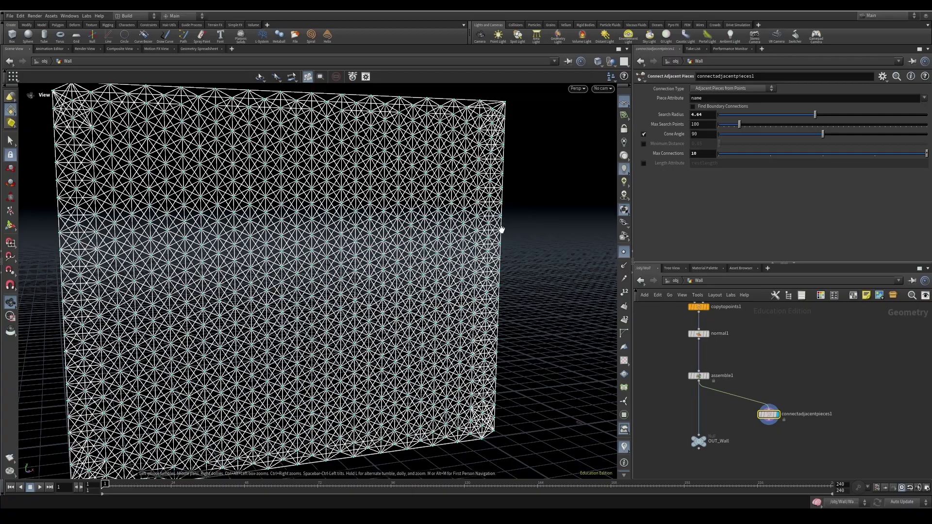
left_click_drag(499, 228, 441, 260)
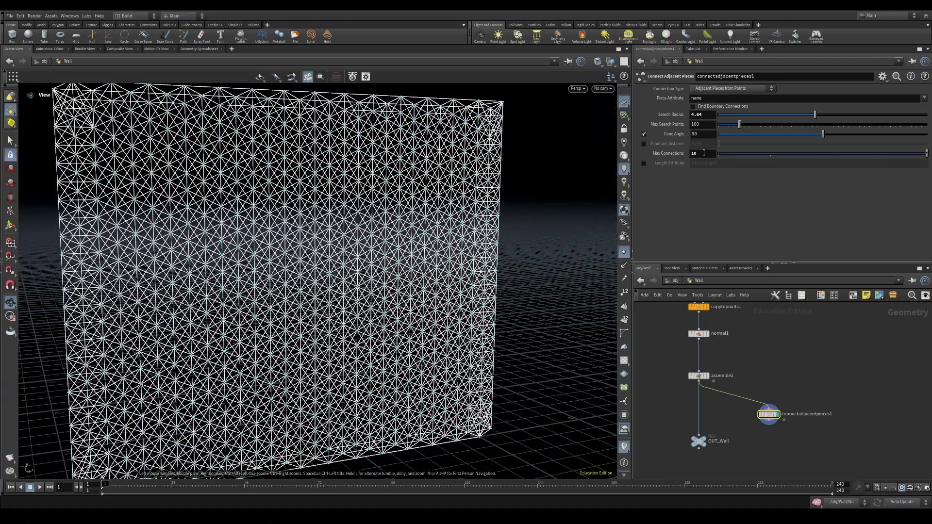
Try max connections of 5 again, set it to 6 and inspect the line network from the front.
left_click_drag(704, 153, 625, 154)
type("5")
key("Return")
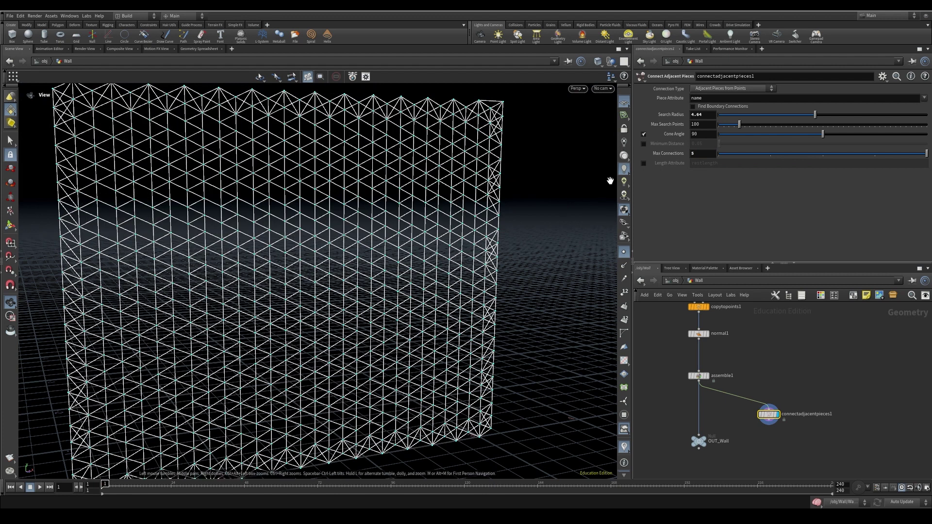
left_click_drag(703, 153, 609, 147)
key("Return")
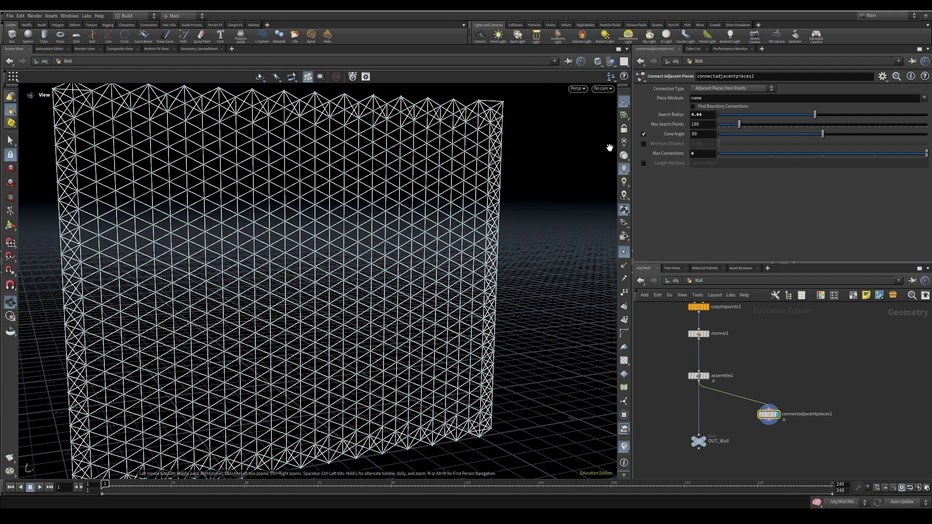
left_click_drag(472, 187, 369, 176)
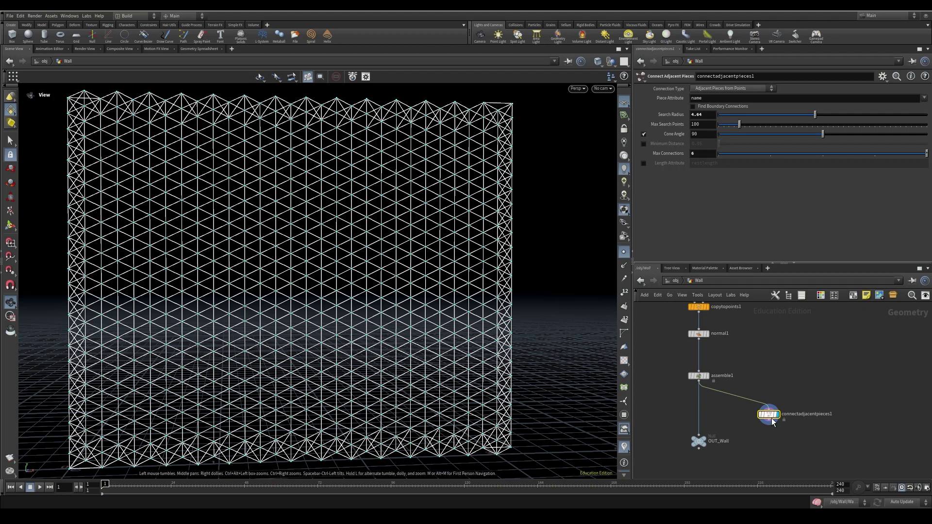
Move connectadjacentpieces1 farther away from the main chain and show its points in the Geometry Spreadsheet.
left_click_drag(773, 422, 795, 418)
left_click(203, 49)
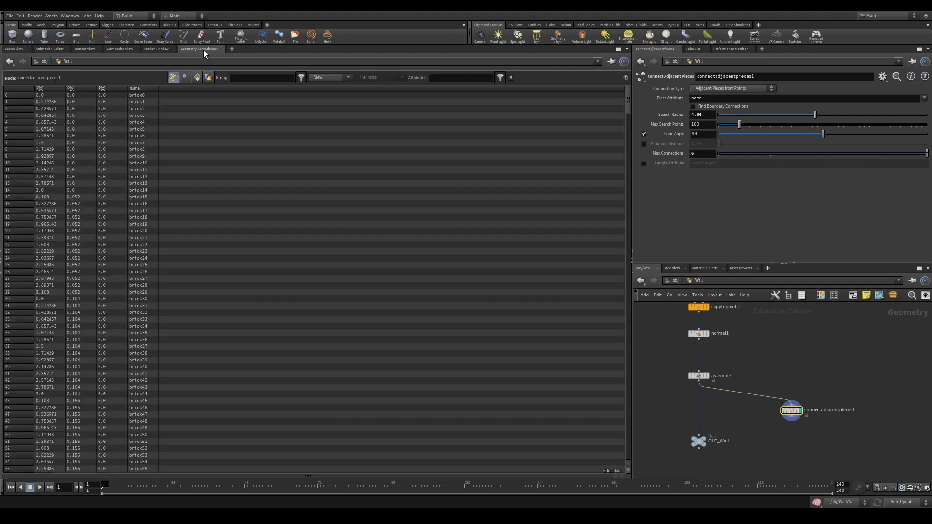
Nudge connectadjacentpieces1 slightly and show its primitive attributes in the Geometry Spreadsheet.
left_click(197, 79)
left_click(173, 78)
left_click_drag(788, 416, 790, 413)
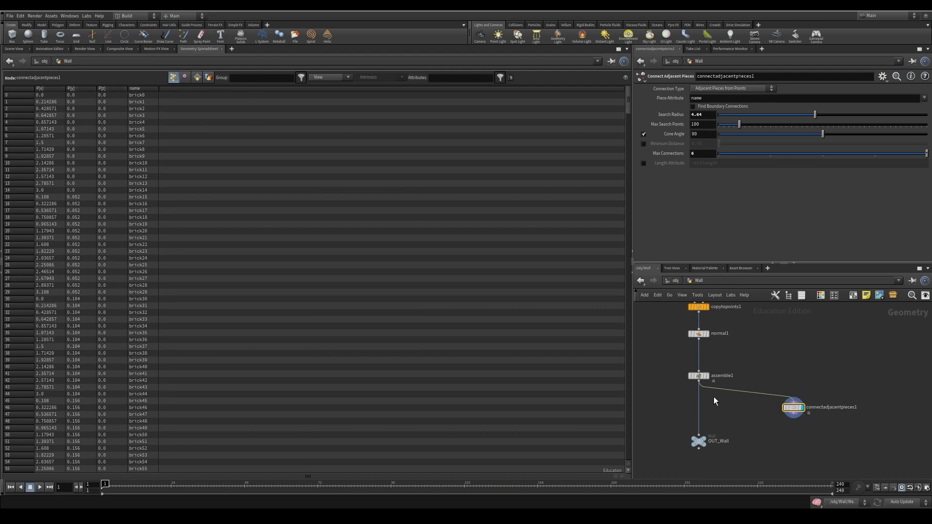
middle_click_drag(855, 445, 831, 423)
left_click(197, 77)
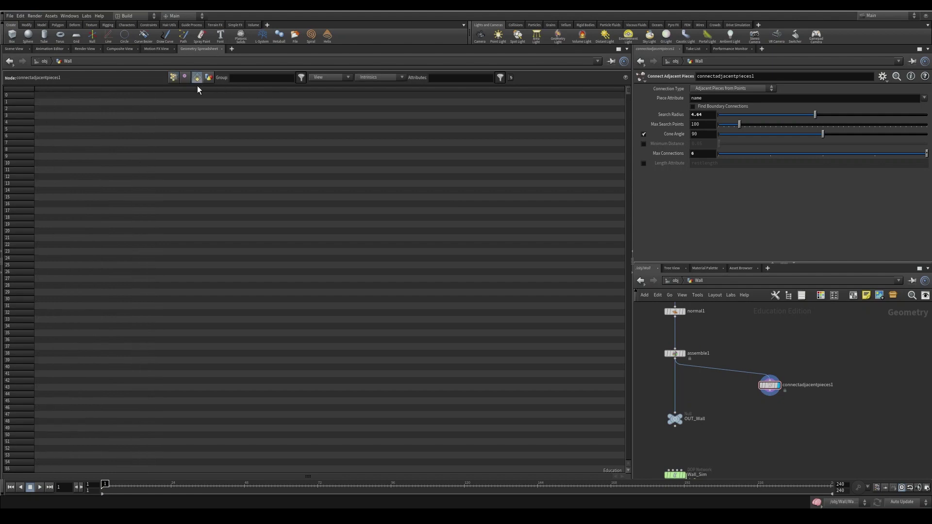
Add an Attribute Create node directly below connectadjacentpieces1 and wire it to that node's output.
key("Tab")
type("a")
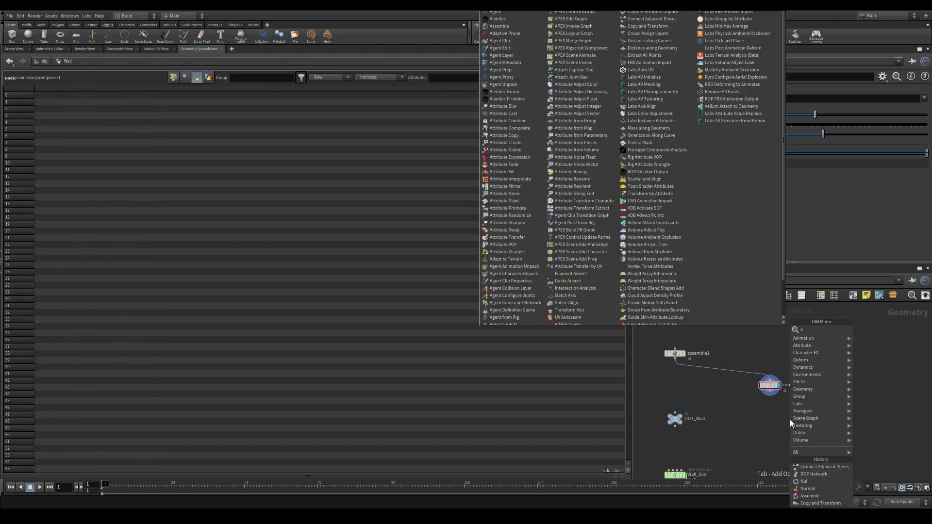
type("ttribute create")
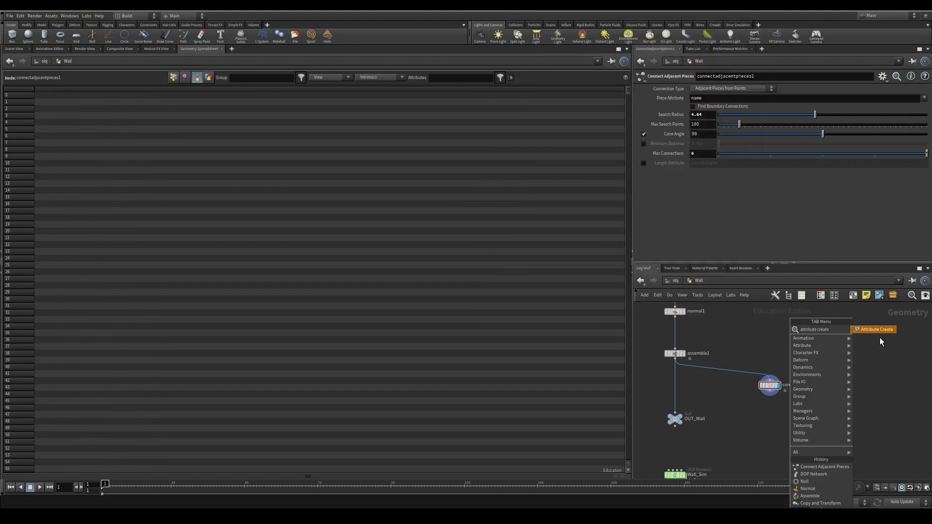
left_click(878, 329)
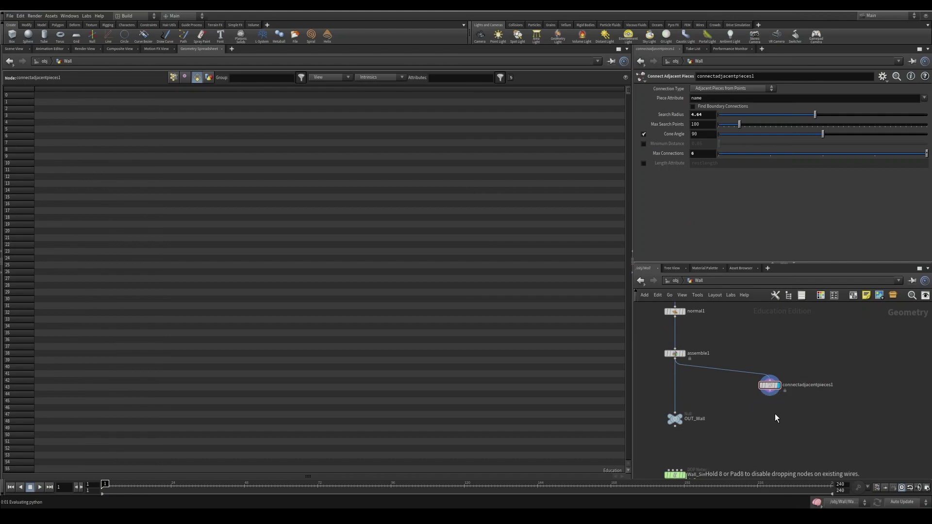
left_click(776, 413)
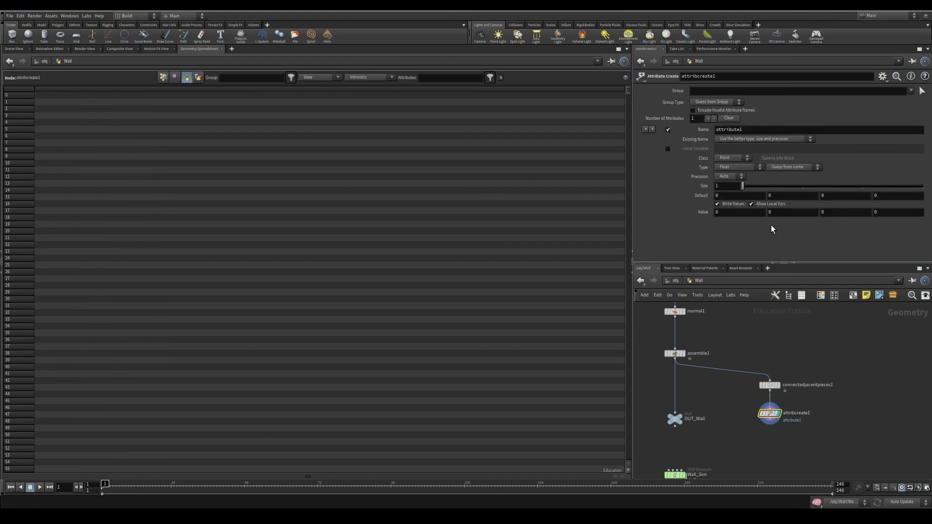
Set the new attribute's class to Primitive and name it constraint_name.
left_click(722, 158)
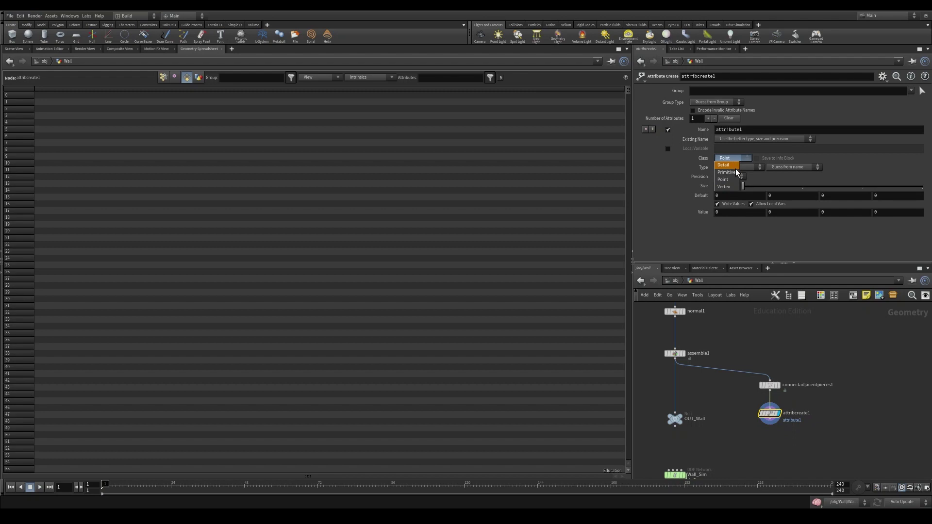
left_click(735, 168)
double_click(745, 130)
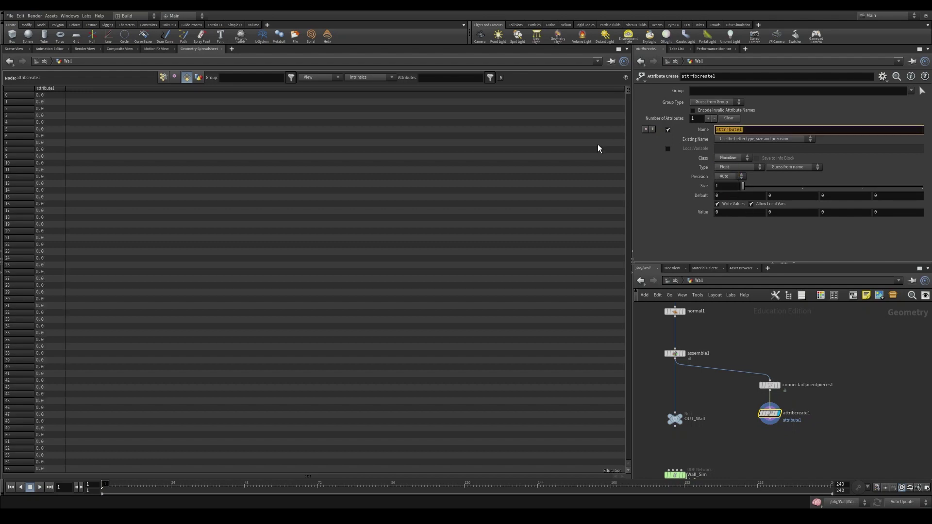
type("constraint_nam")
key("Return")
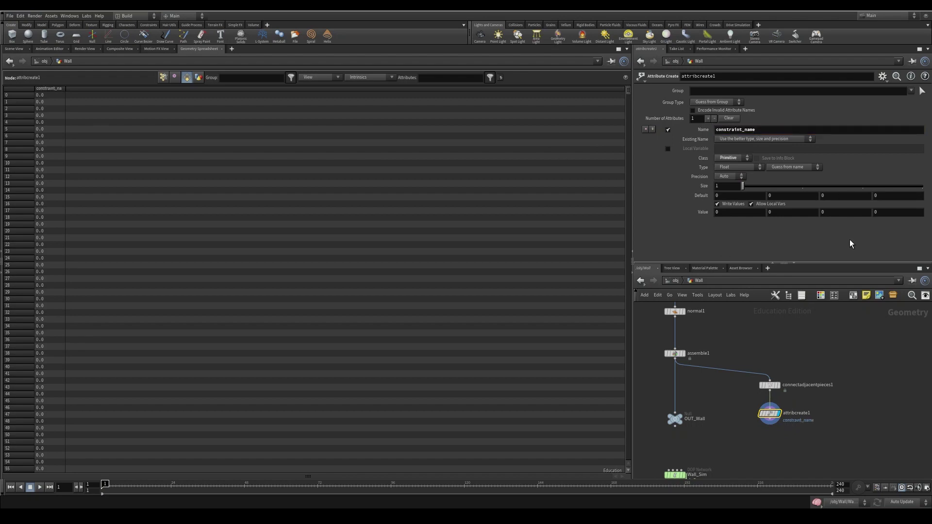
Make constraint_name a String attribute and set its value to Glue.
double_click(751, 129)
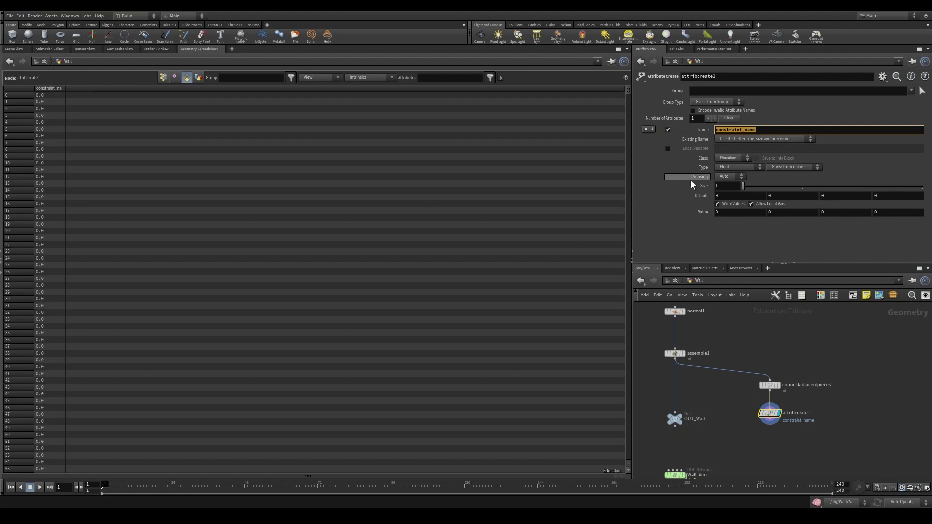
left_click(732, 158)
left_click(729, 170)
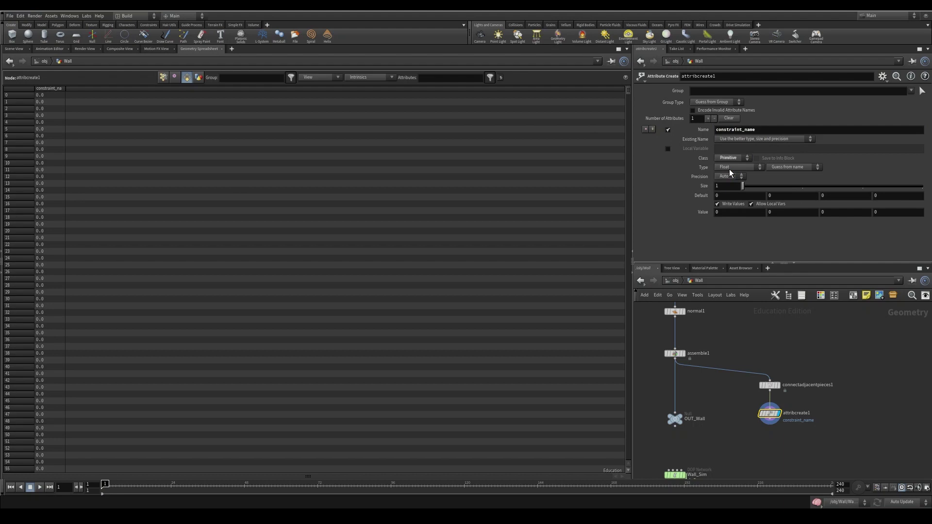
left_click(735, 167)
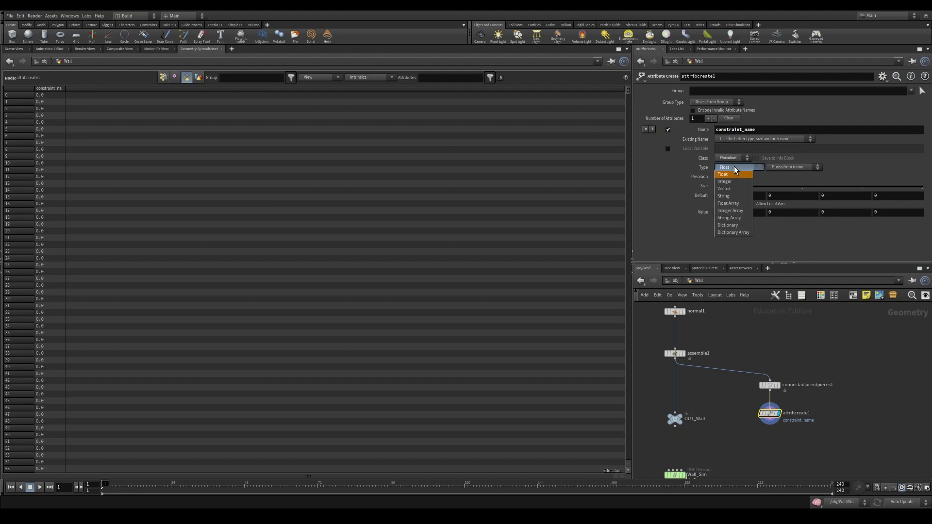
left_click(732, 196)
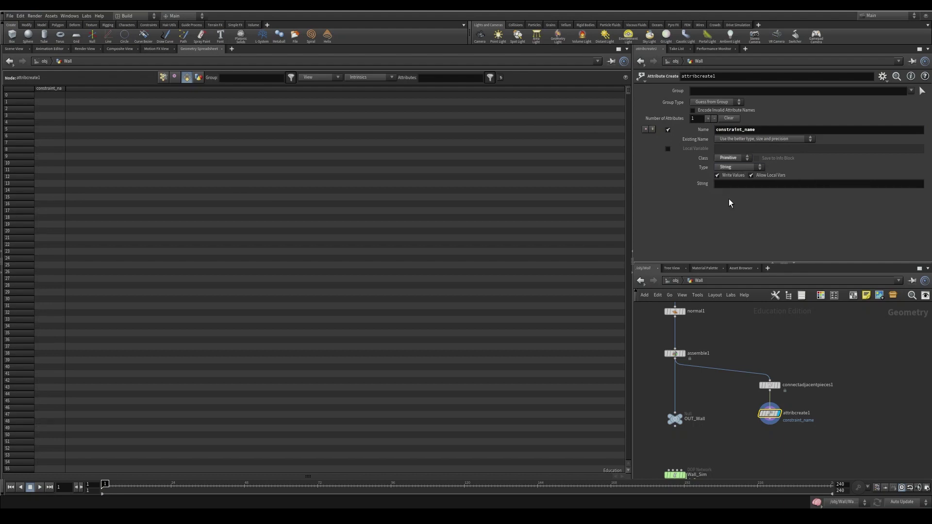
left_click(718, 184)
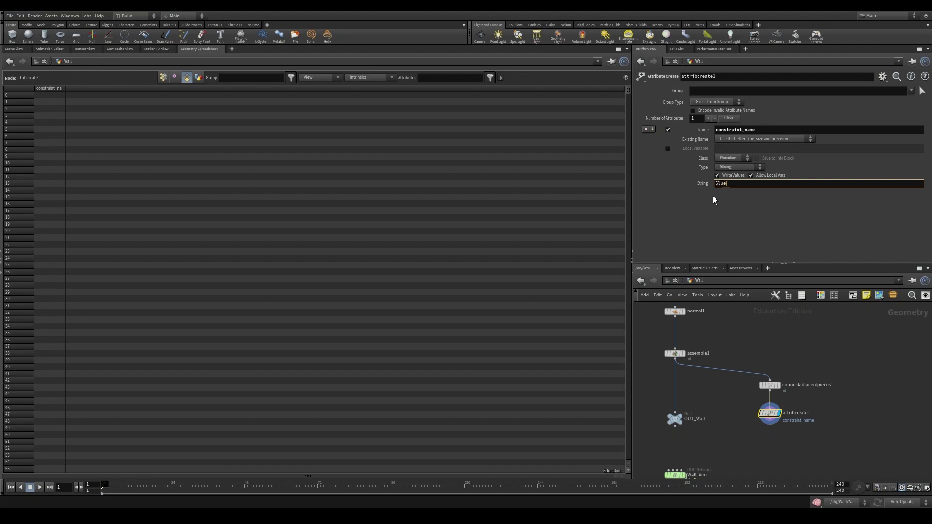
key("Return")
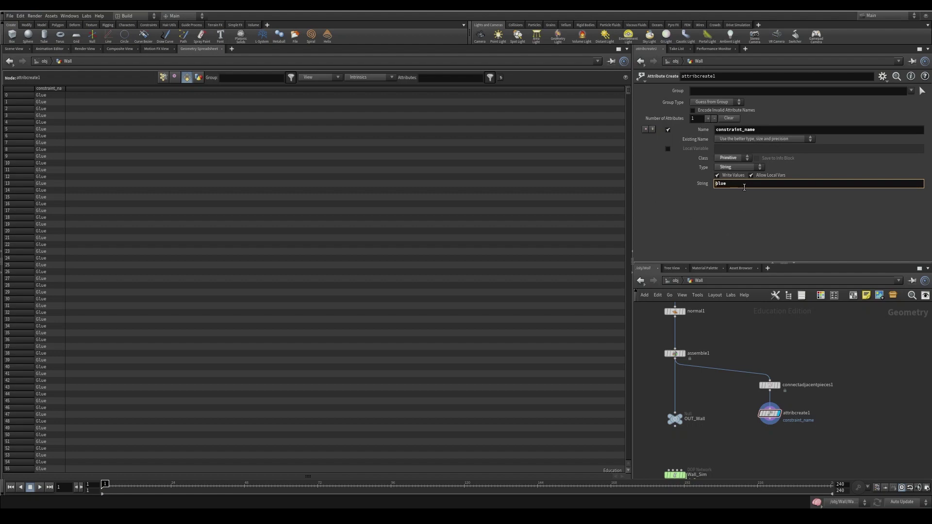
left_click_drag(744, 186, 704, 182)
Add a Null below attribcreate1 and rename it OUT_Constraint.
middle_click_drag(780, 436, 775, 397)
key("Tab")
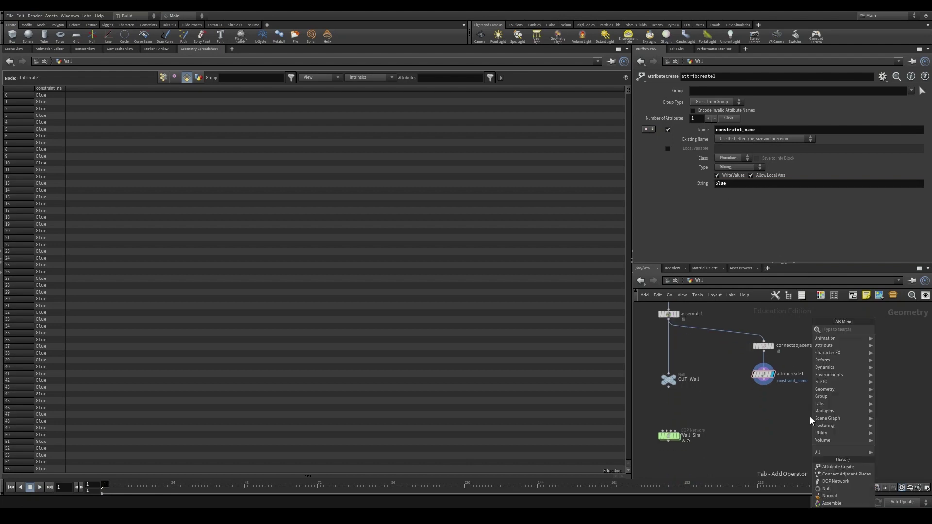
type("null")
key("Return")
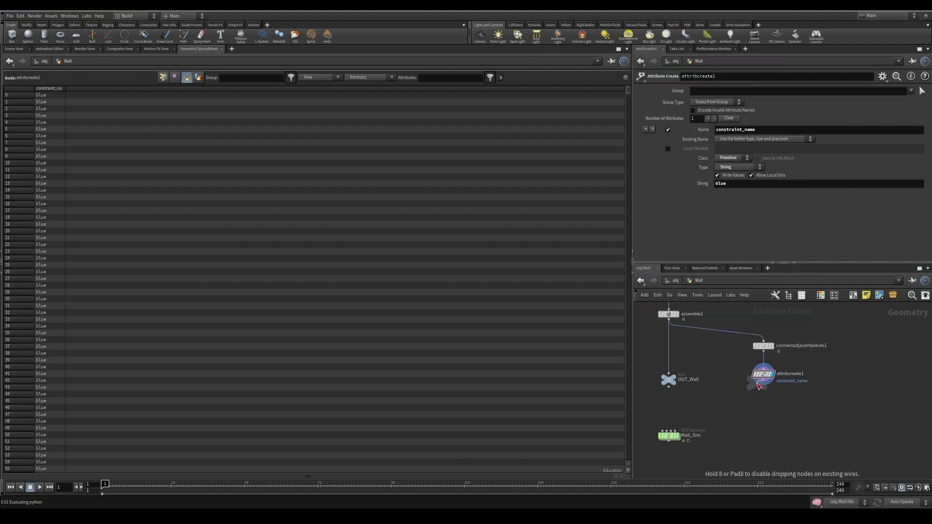
left_click(765, 402)
double_click(779, 403)
type("O")
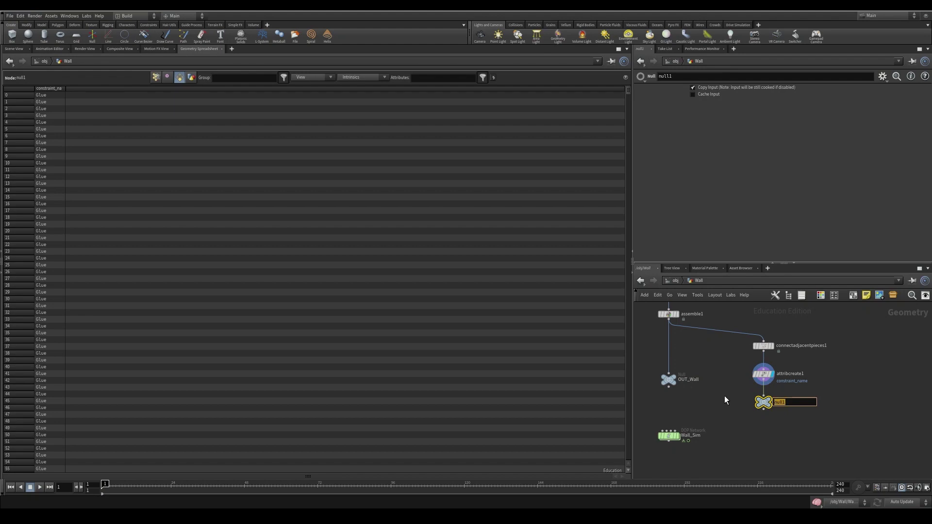
type("UT_Constraint")
key("Return")
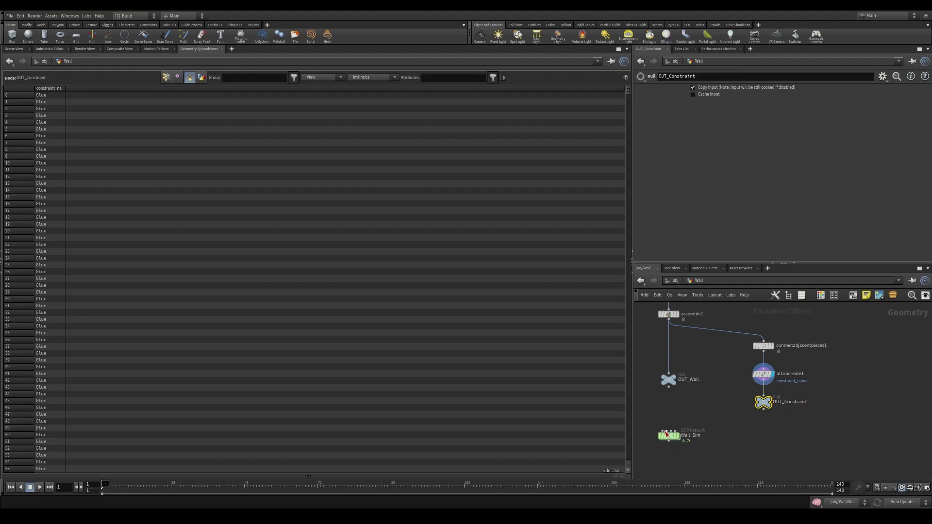
Enter the Wall_Sim network and move the output node farther below gravity1 to make room.
double_click(667, 435)
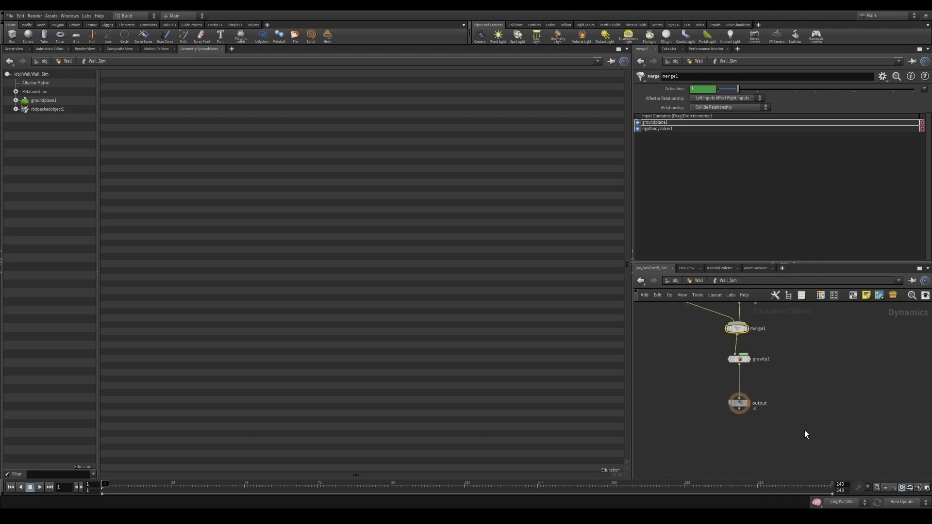
middle_click_drag(805, 430, 804, 402)
left_click_drag(742, 378, 741, 424)
middle_click_drag(780, 357, 775, 451)
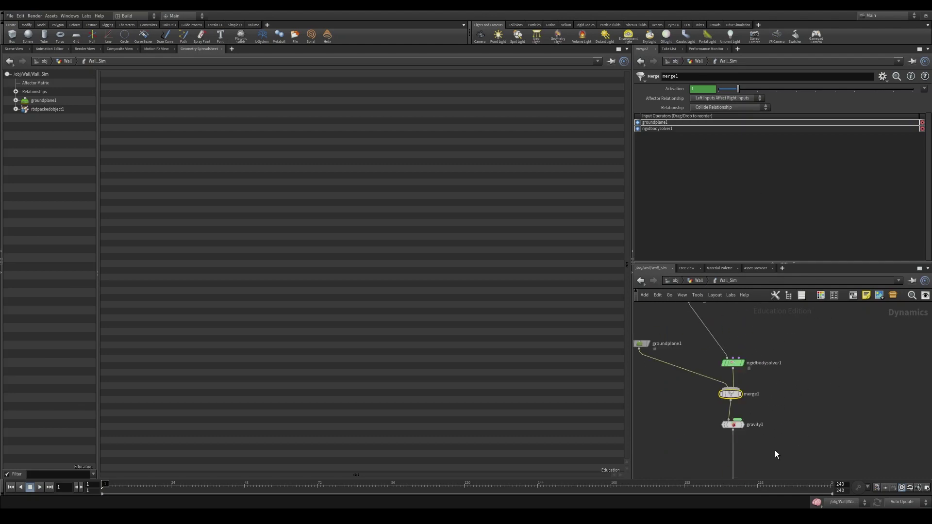
middle_click_drag(807, 411, 797, 353)
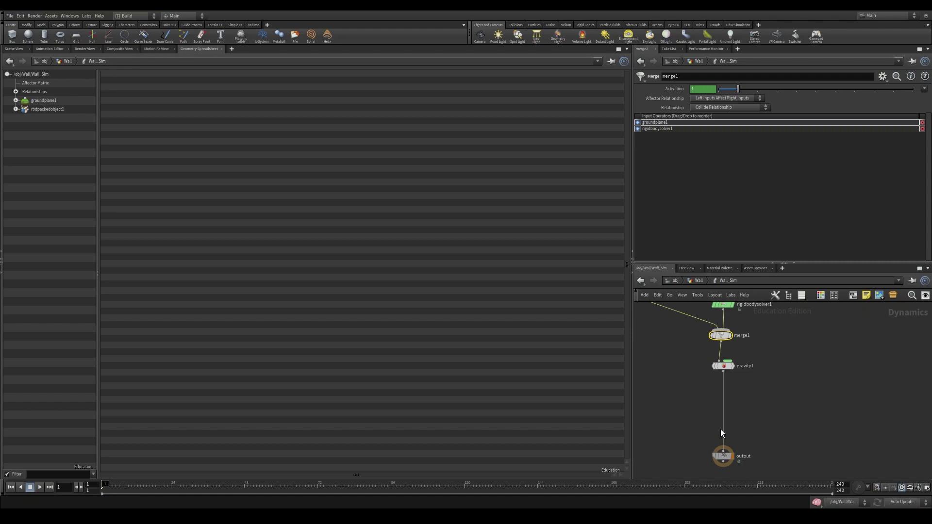
Insert a Constraint Network node into the wire between gravity1 and output.
left_click(773, 406)
key("Tab")
type("constra")
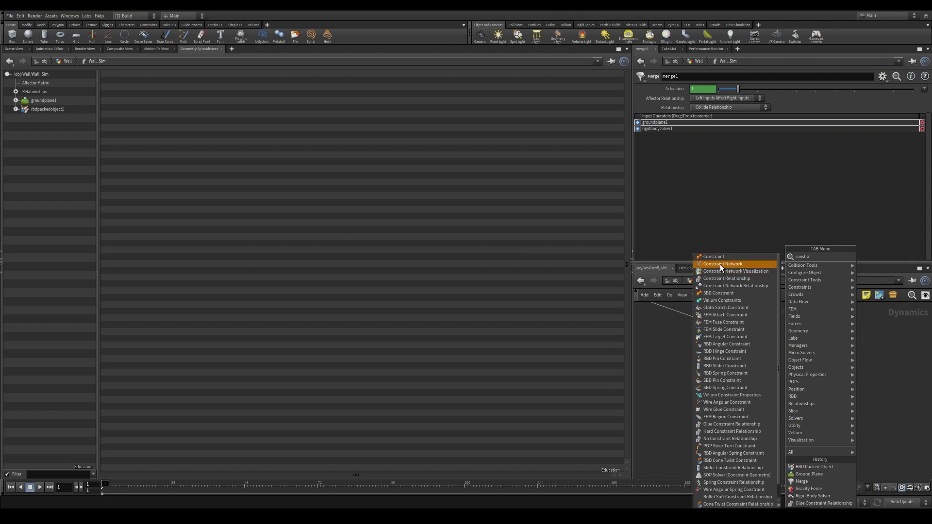
left_click(721, 264)
left_click(758, 398)
left_click_drag(758, 400, 726, 407)
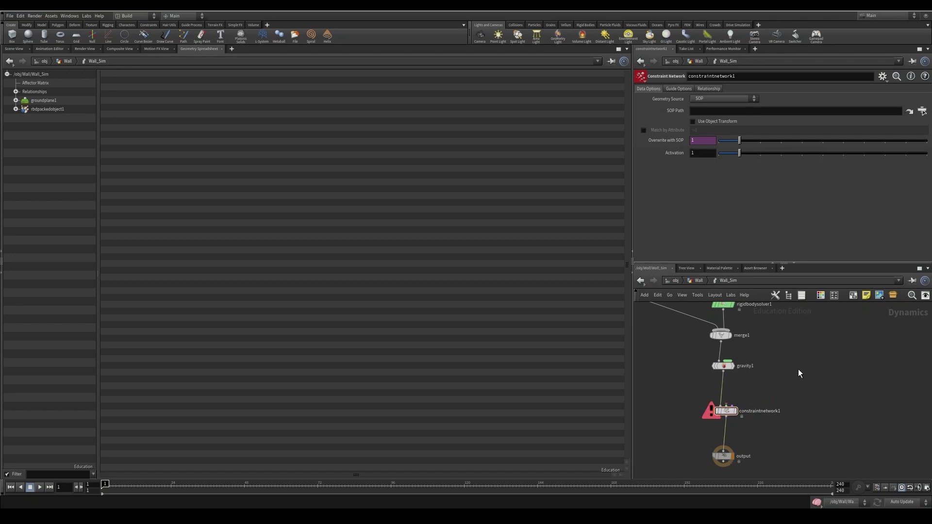
Add a Glue Constraint Relationship node beside the chain and connect it to constraintnetwork1's second input.
key("Tab")
type("glu")
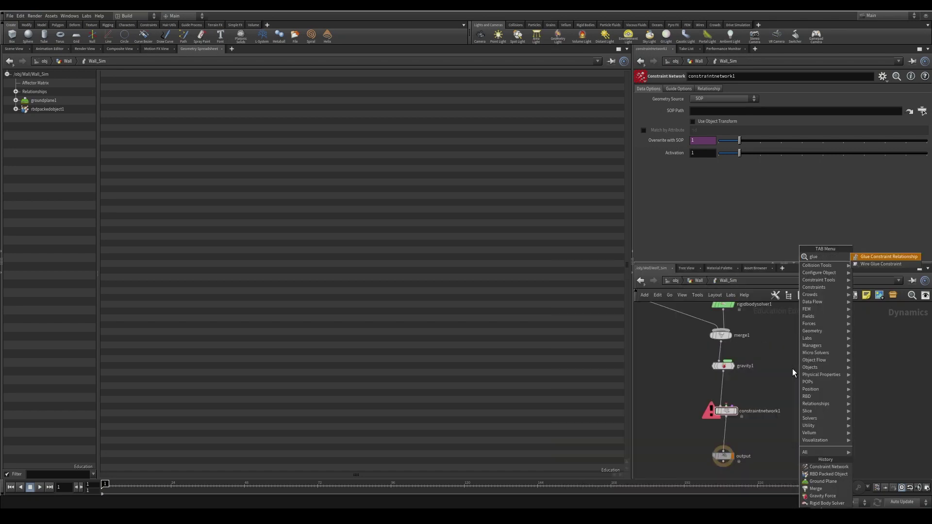
left_click(879, 256)
left_click(784, 399)
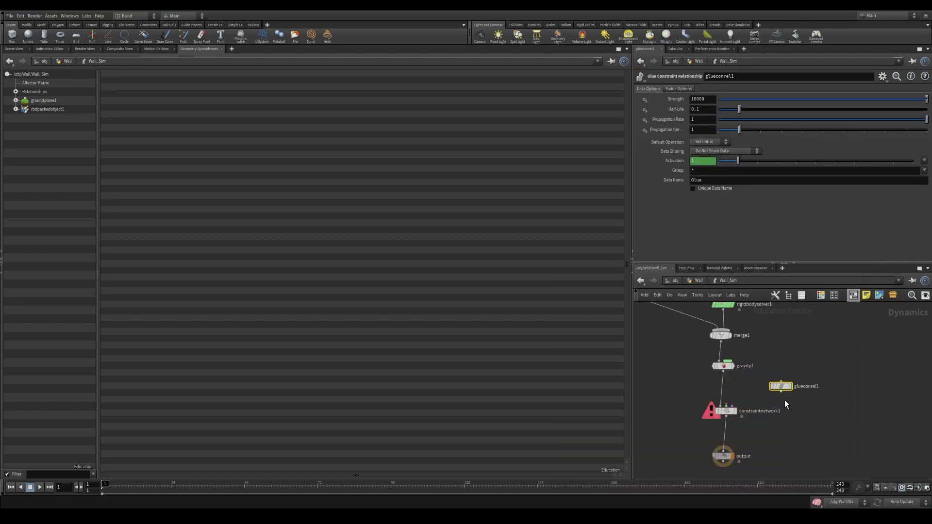
left_click_drag(780, 392, 725, 412)
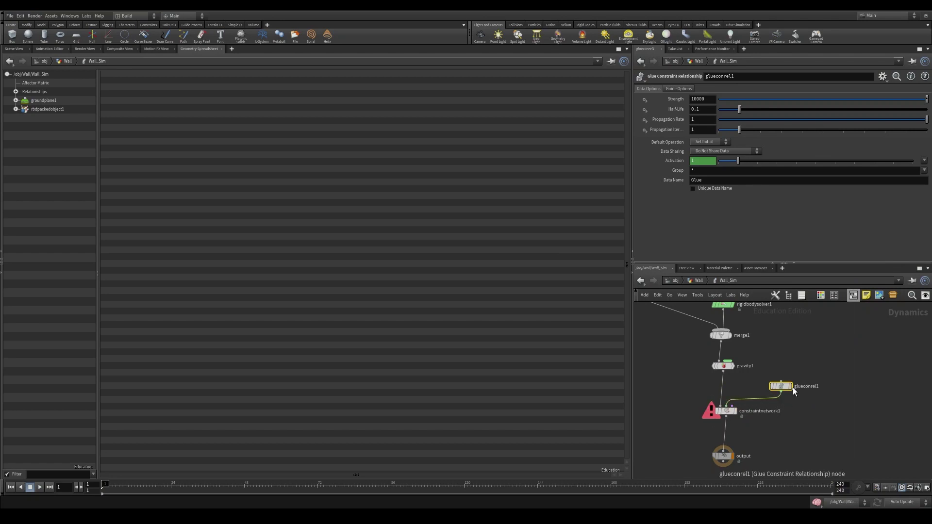
left_click_drag(790, 386, 803, 381)
Set constraintnetwork1's SOP Path to /obj/Wall/OUT_Constraint.
left_click(726, 412)
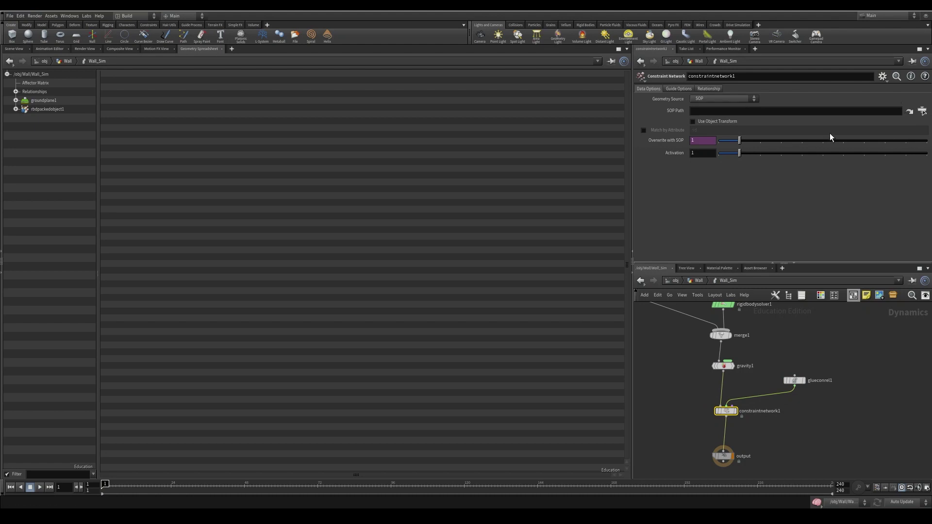
left_click(747, 112)
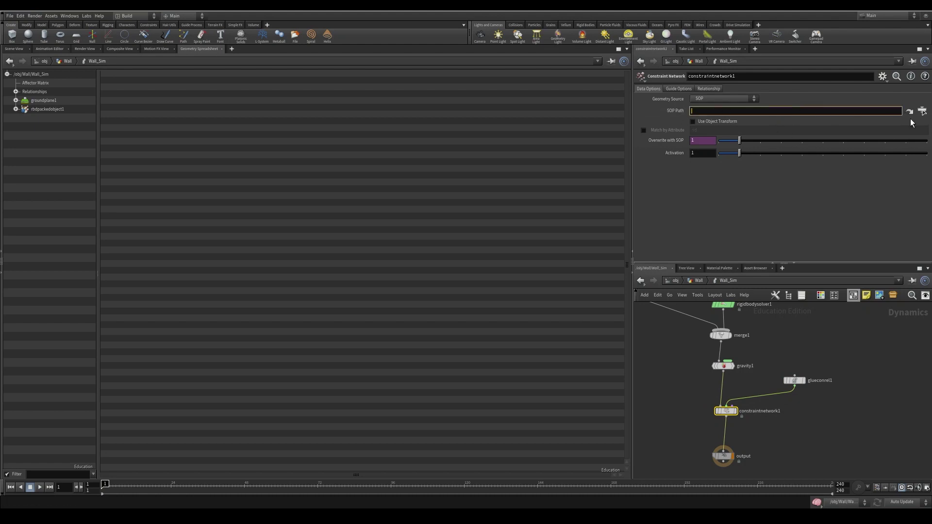
left_click(922, 111)
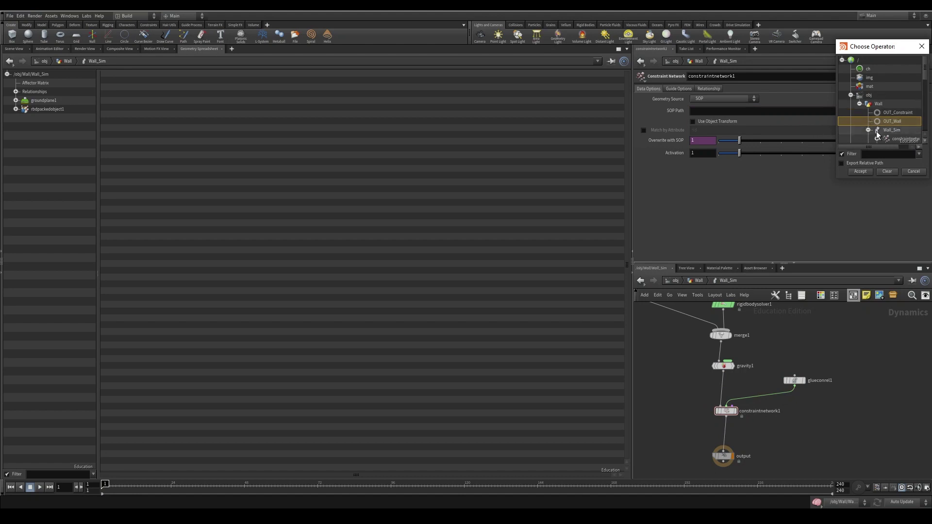
left_click(886, 112)
left_click(859, 172)
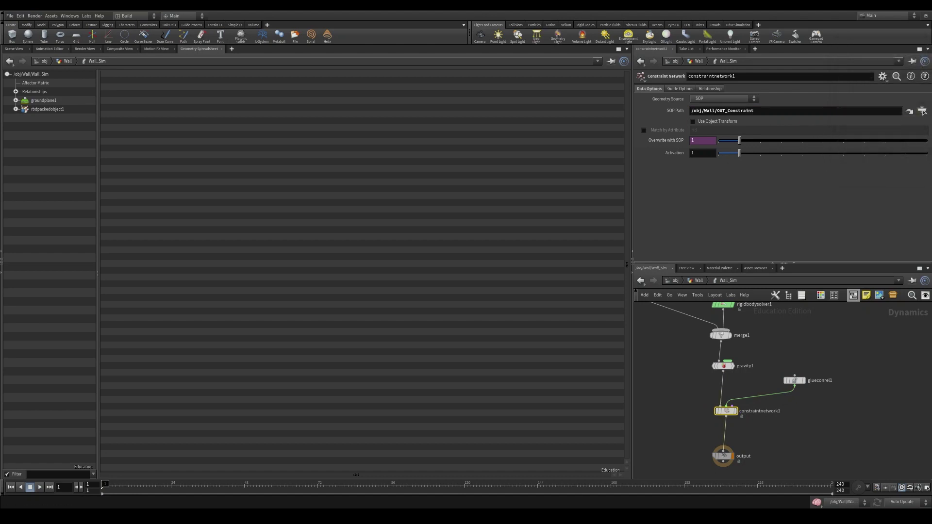
Select glueconrel1, inspect the constrained wall in wireframe in the scene view and play the simulation.
left_click(794, 380)
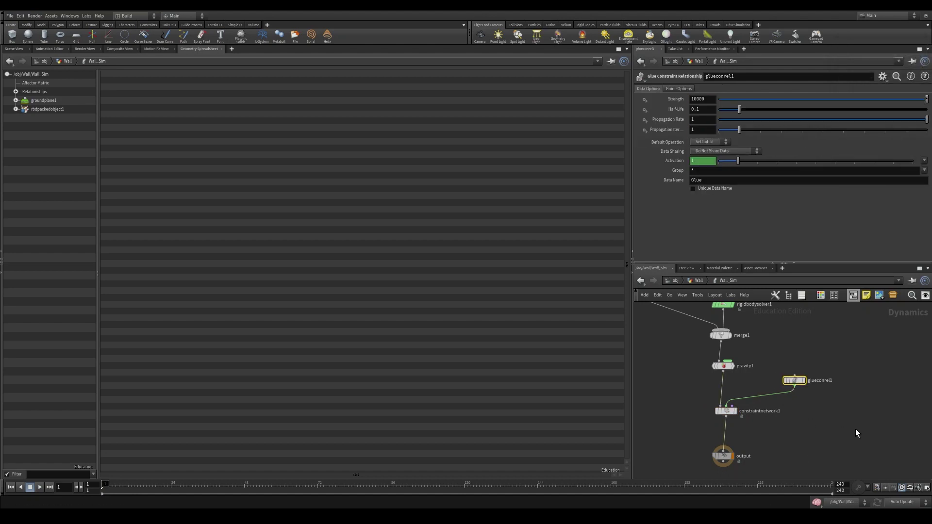
left_click(6, 50)
key("w")
scroll(342, 254, "up", 10)
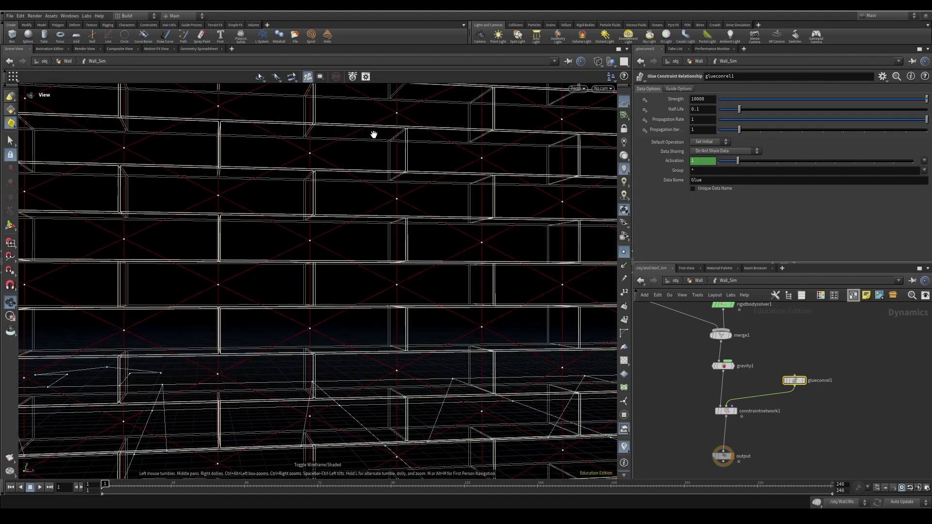
scroll(516, 225, "down", 15)
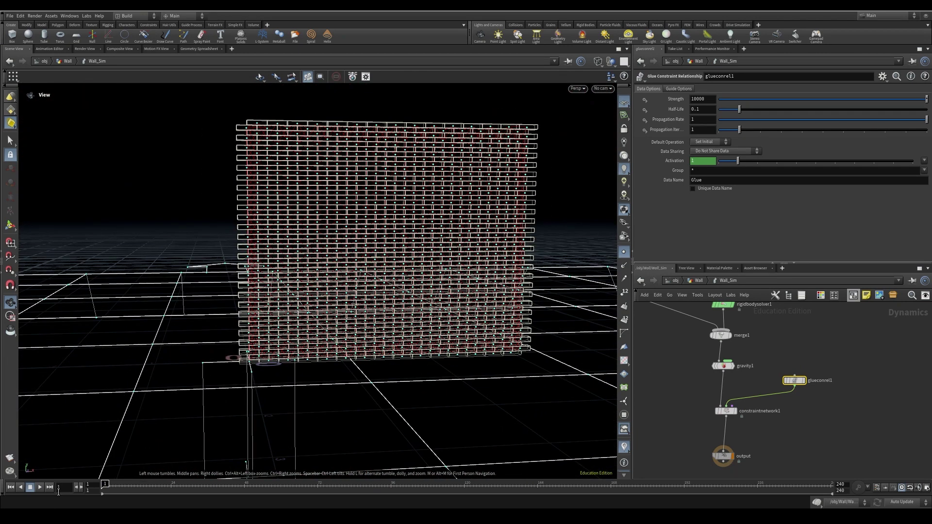
left_click(41, 487)
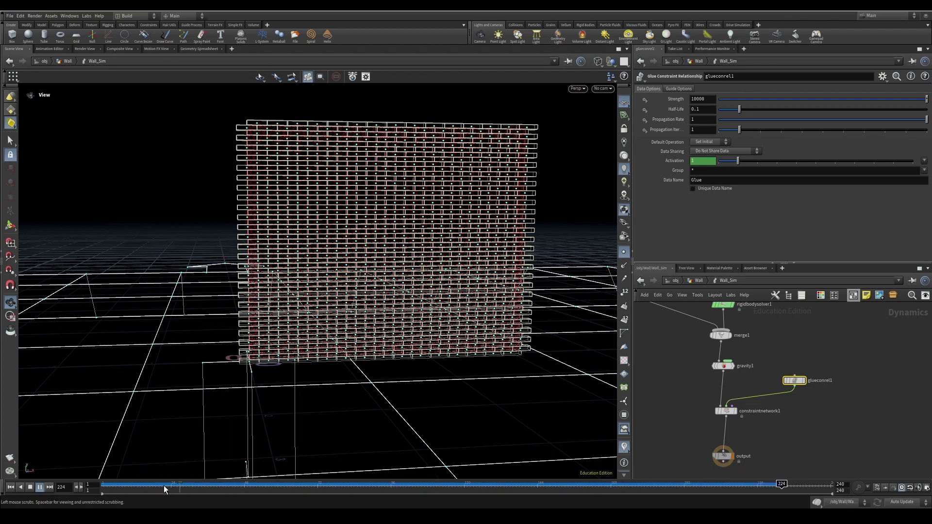
Rewind the simulation, return to the Wall geometry network, add a primitive Sphere node and display it as a template.
left_click(11, 487)
left_click_drag(367, 315, 503, 318)
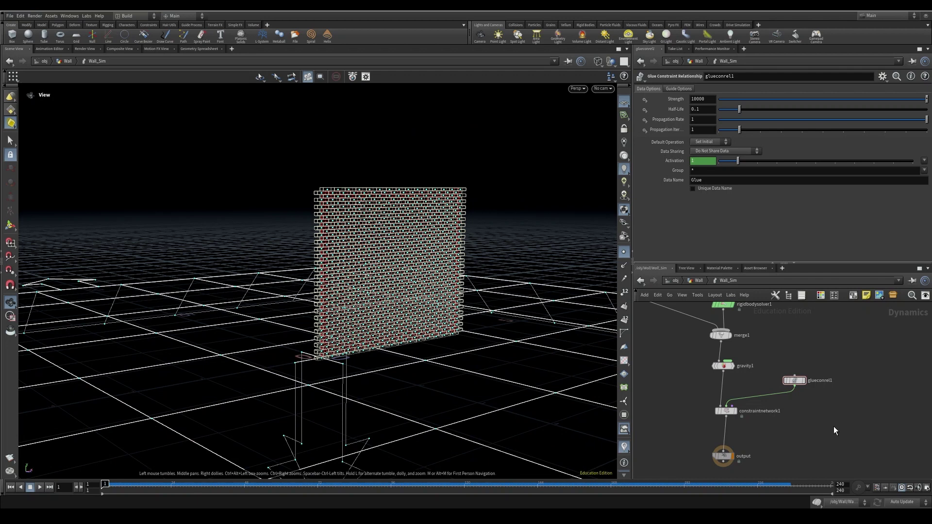
key("u")
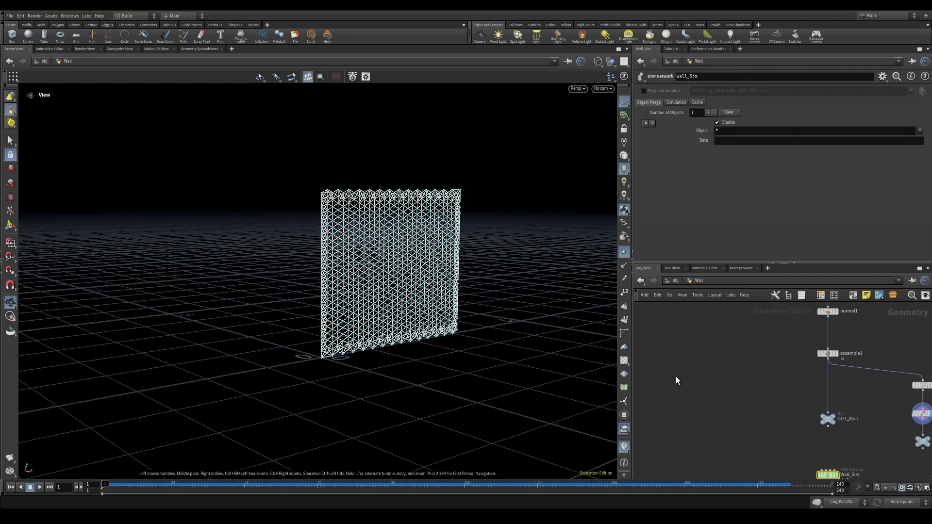
key("Tab")
type("sphere")
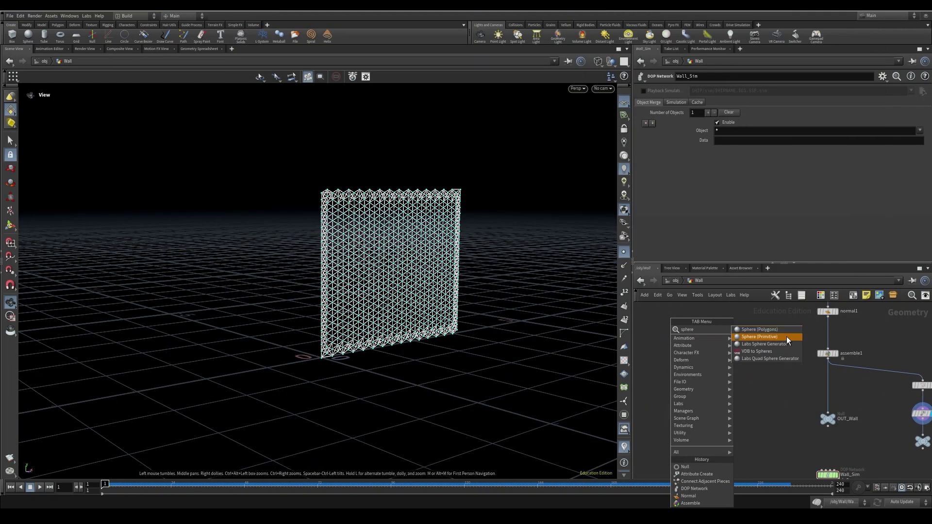
left_click(768, 337)
left_click(752, 378)
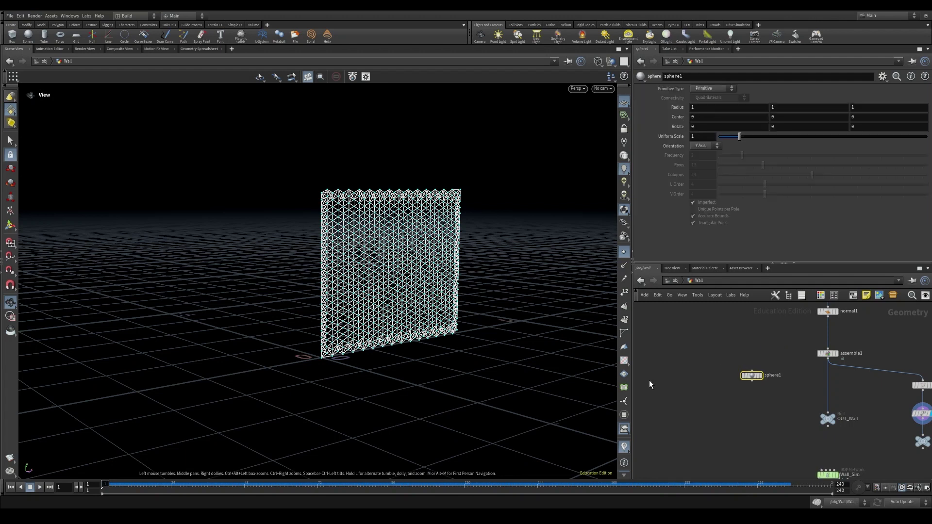
left_click(750, 377)
left_click_drag(353, 338, 383, 355)
left_click_drag(739, 376, 739, 373)
Set sphere1's uniform scale to 0.6 and its center Y to 1.
left_click_drag(701, 136, 602, 129)
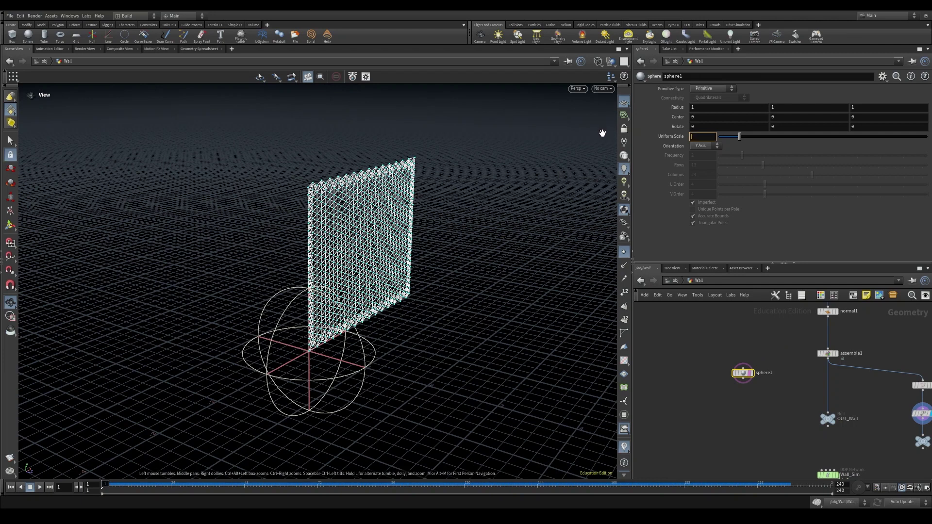
key("Return")
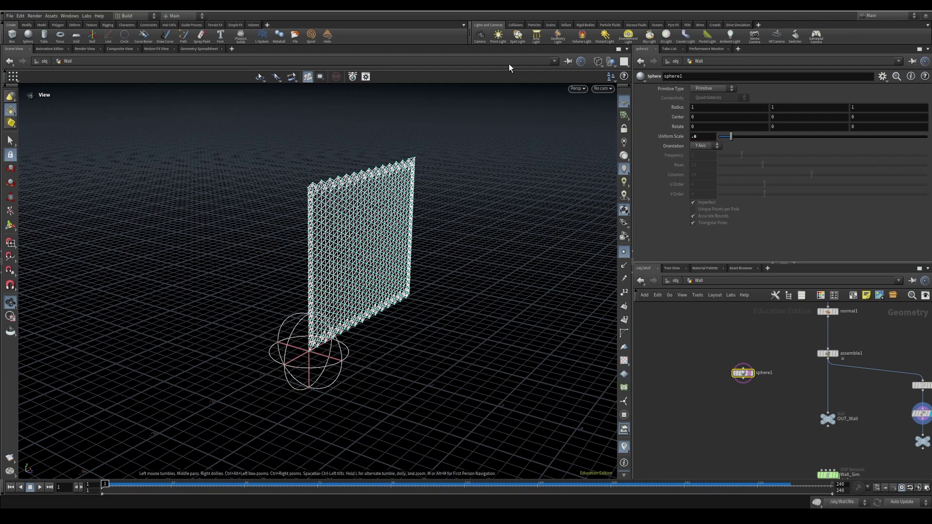
mouse_move(787, 110)
middle_mouse_down()
mouse_move(787, 94)
mouse_move(810, 92)
mouse_move(776, 104)
mouse_move(800, 105)
mouse_move(782, 105)
mouse_move(778, 121)
middle_mouse_up()
key("ctrl+z")
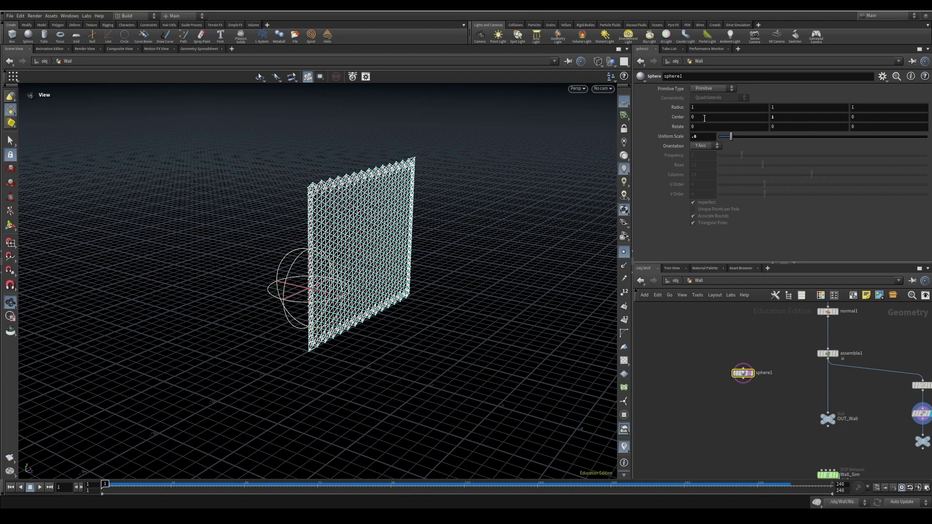
Set sphere1's center X to 1.5 and center Z to -3.51 so it sits away from the wall.
mouse_move(704, 118)
middle_mouse_down()
mouse_move(727, 104)
mouse_move(711, 107)
middle_mouse_up()
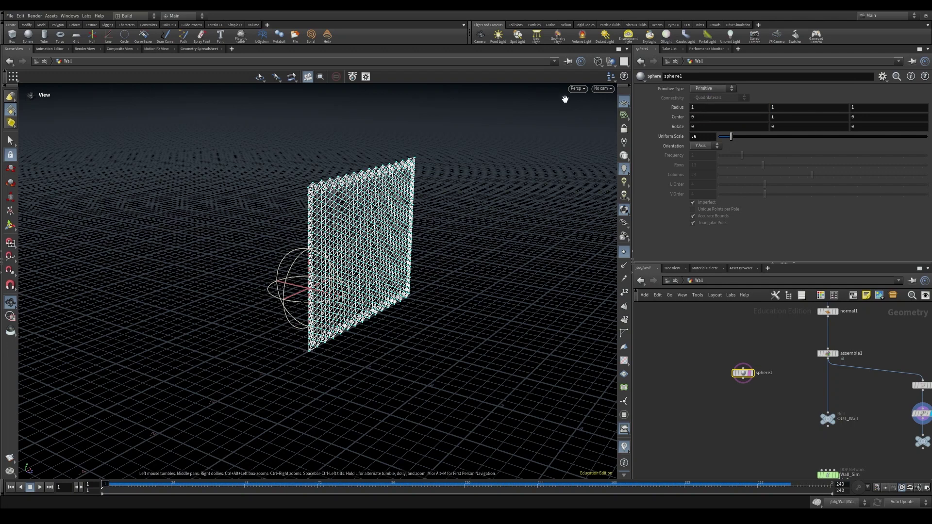
left_click(698, 117)
key("Return")
left_click_drag(350, 294, 245, 273)
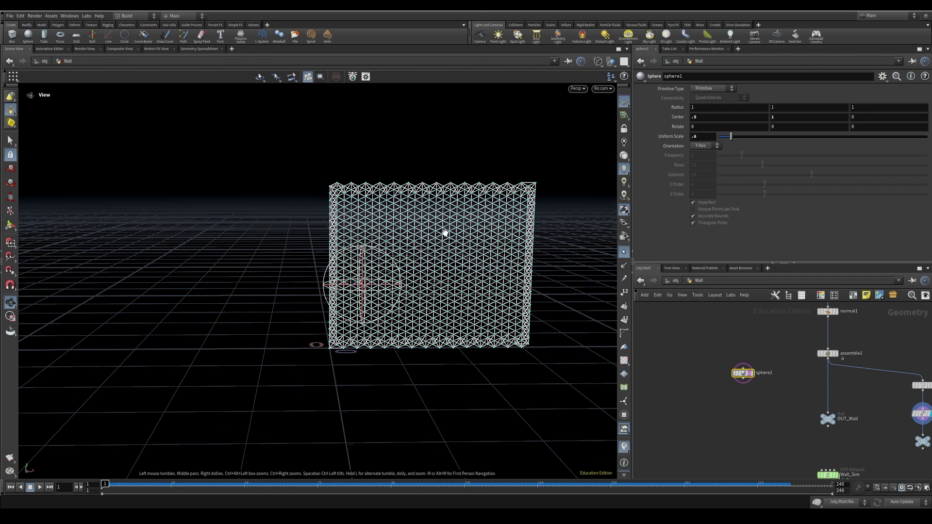
left_click(703, 116)
type(".1")
key("Return")
key("Return")
left_click_drag(380, 226, 513, 275)
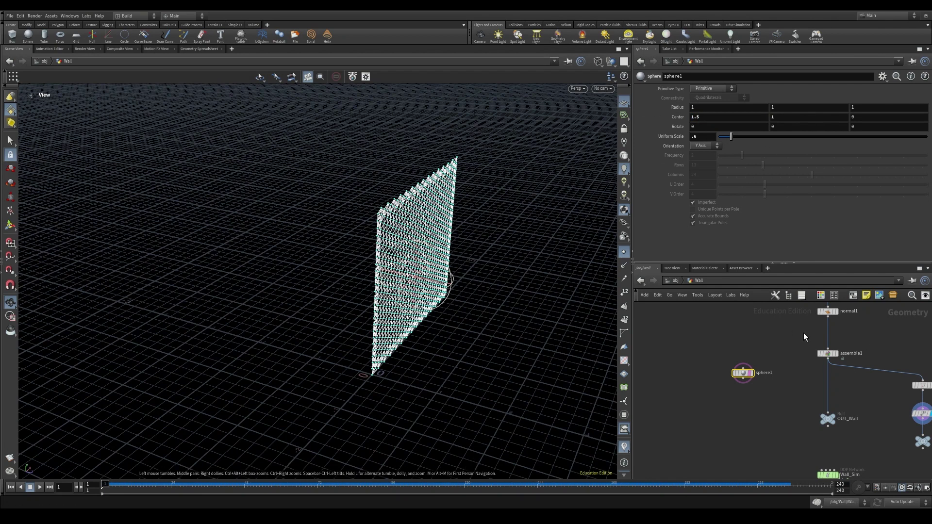
left_click_drag(422, 278, 479, 284)
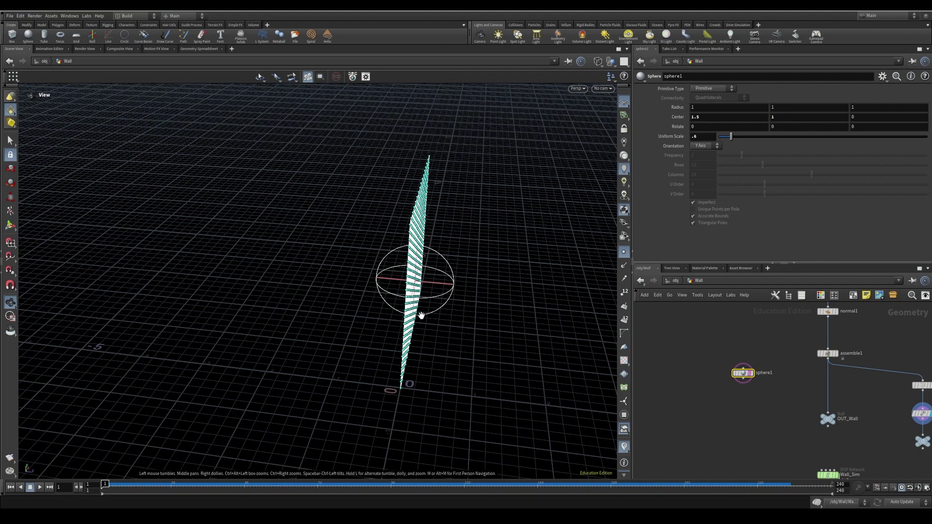
middle_click_drag(869, 118, 703, 156)
Add a Null node below sphere1, connect it to the sphere's output and name it OUT_Projectile.
key("Tab")
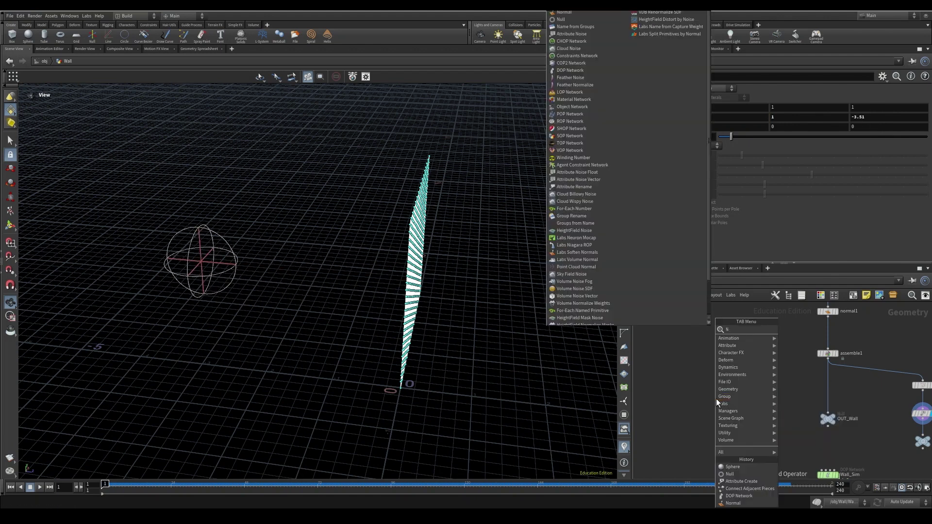
type("null")
key("Return")
left_click(748, 423)
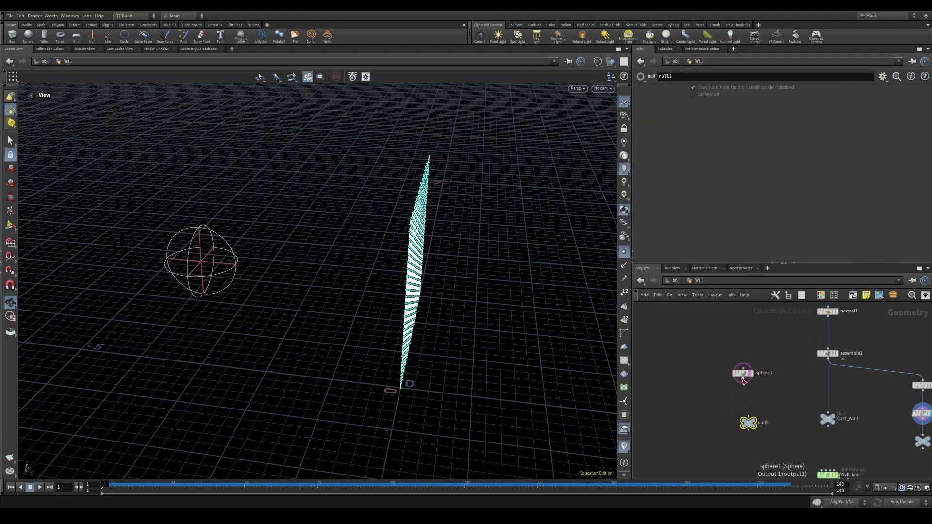
double_click(765, 425)
type("OUT_Projectile")
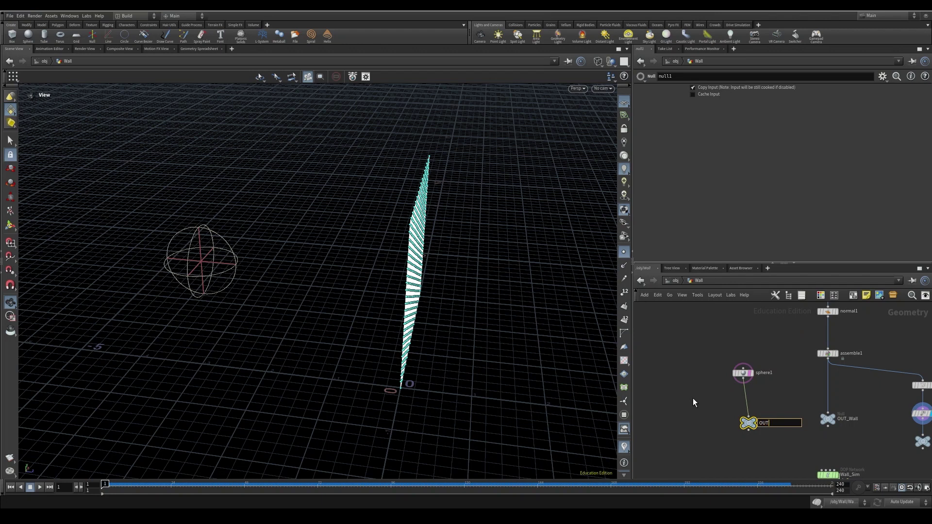
key("Return")
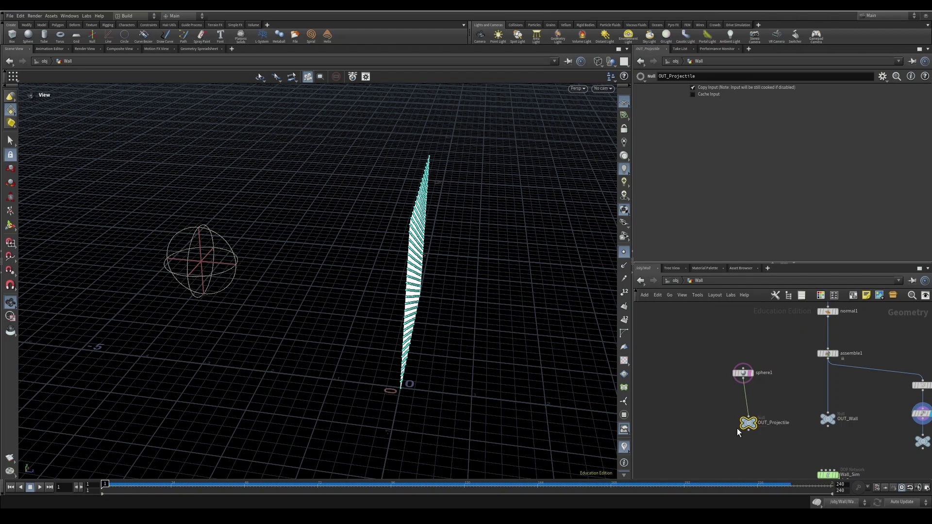
Enter the Wall_Sim network and insert a Merge node in the wire between rbdpackedobject1 and rigidbodysolver1.
middle_click_drag(815, 449, 742, 359)
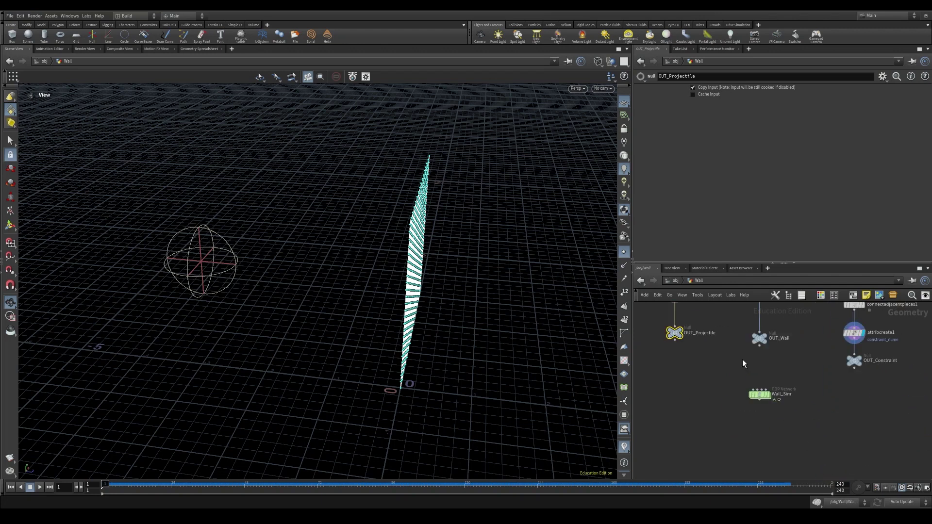
double_click(761, 396)
middle_click_drag(802, 435, 753, 385)
middle_click_drag(771, 312, 762, 425)
middle_click_drag(763, 388, 765, 376)
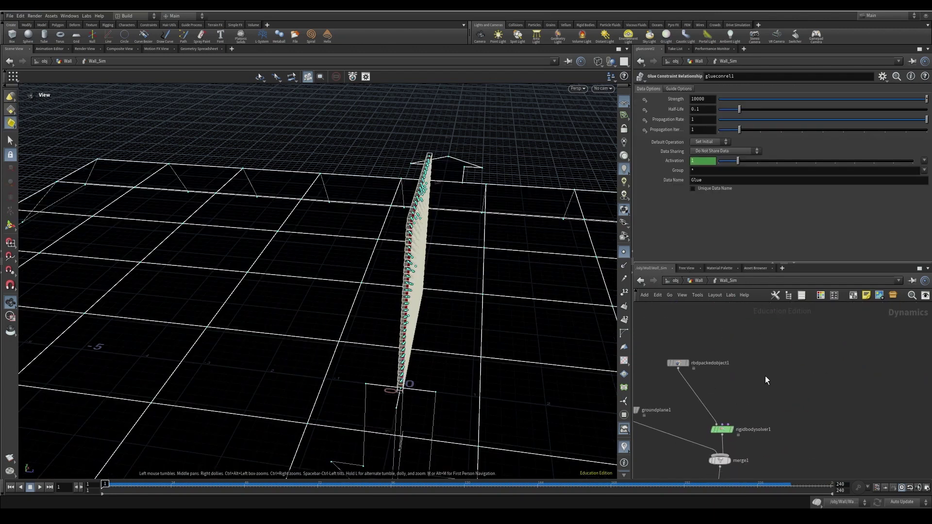
key("Tab")
type("merge")
key("Return")
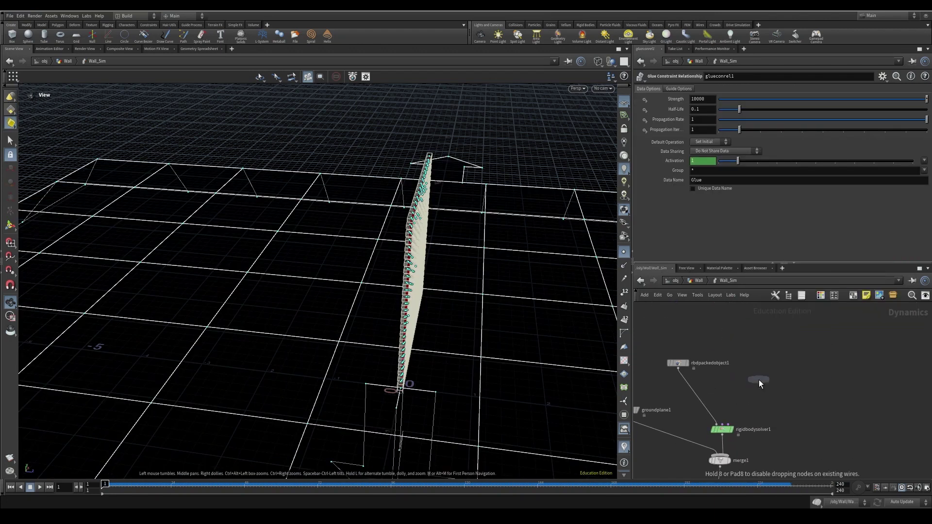
left_click(758, 379)
left_click_drag(758, 379, 695, 395)
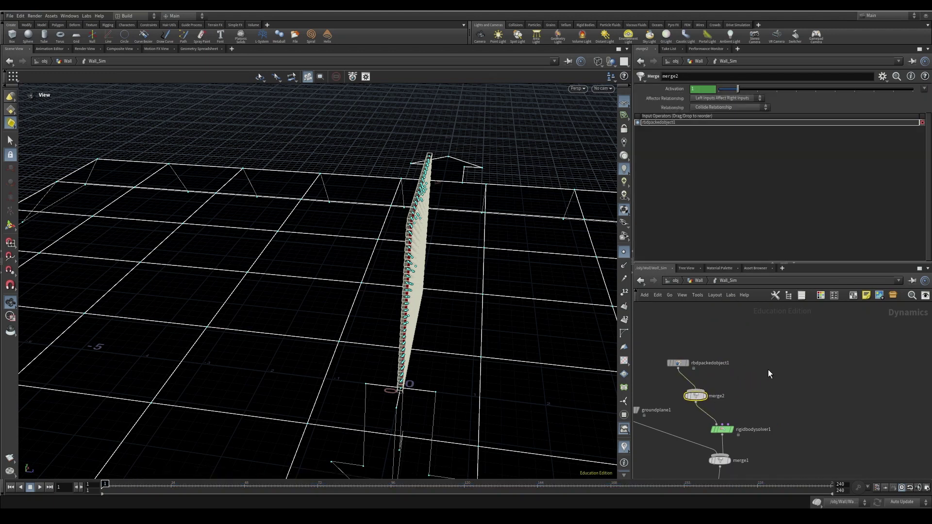
Add a second RBD Packed Object node beside rbdpackedobject1 and connect it to merge2.
key("Tab")
type("rbd")
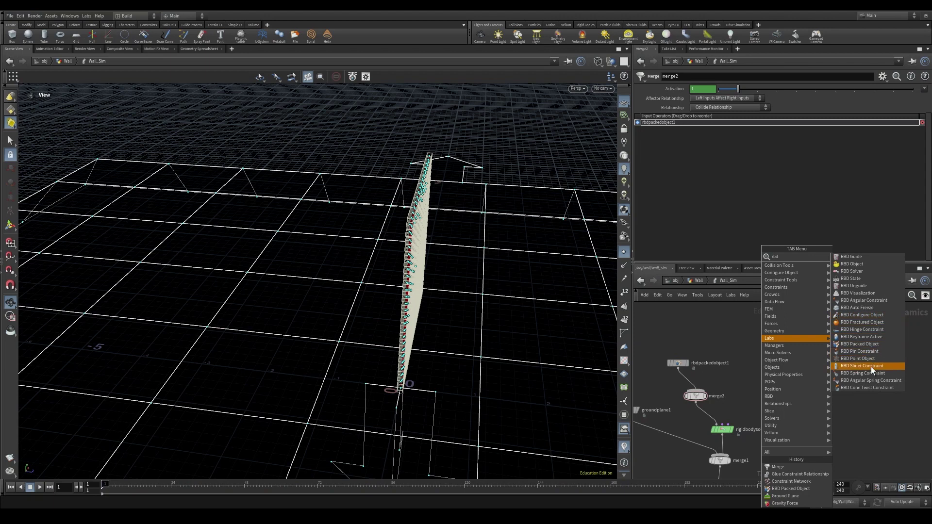
left_click(859, 344)
left_click(749, 354)
left_click_drag(704, 370, 668, 359)
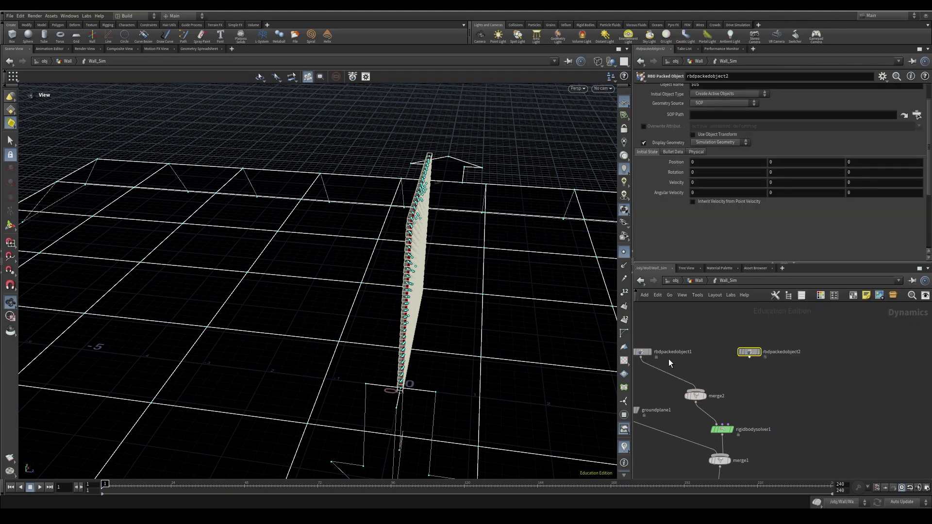
left_click_drag(749, 359, 697, 390)
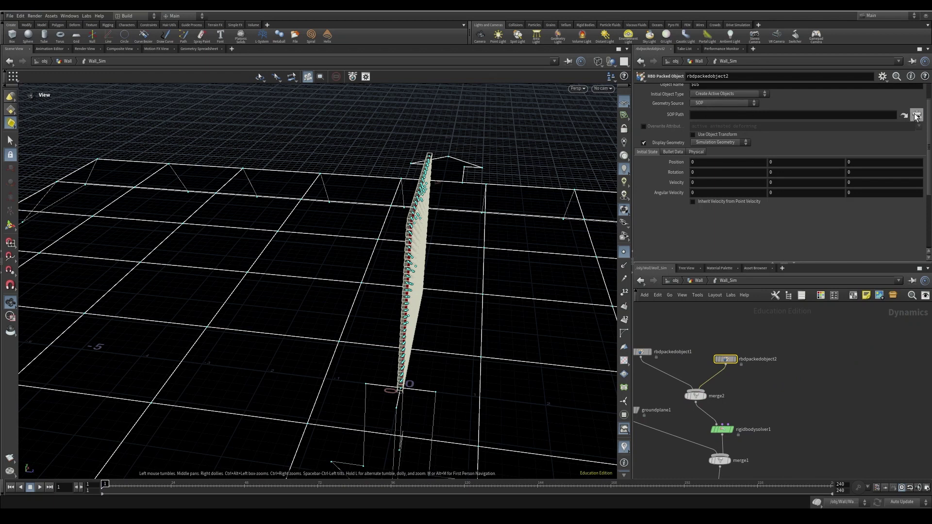
Set rbdpackedobject2's SOP Path to /obj/Wall/OUT_Projectile and play the simulation.
left_click(915, 115)
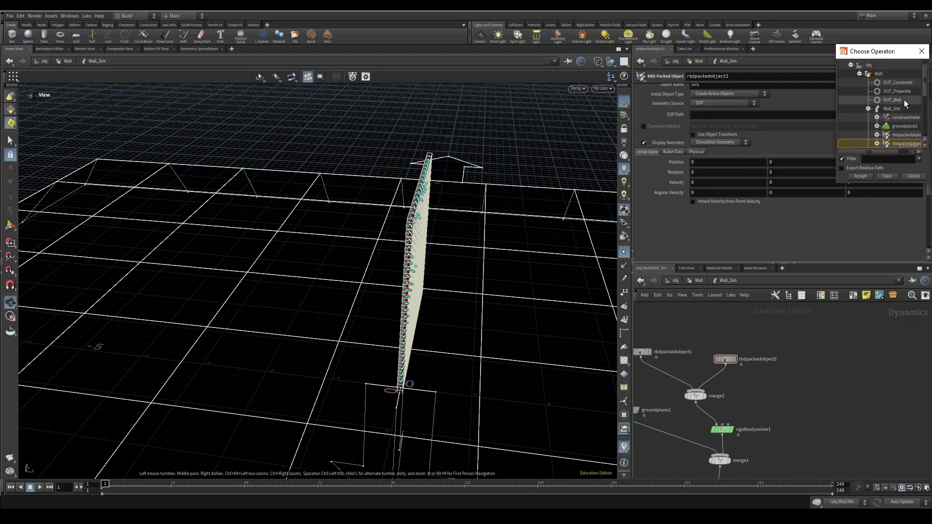
left_click(860, 176)
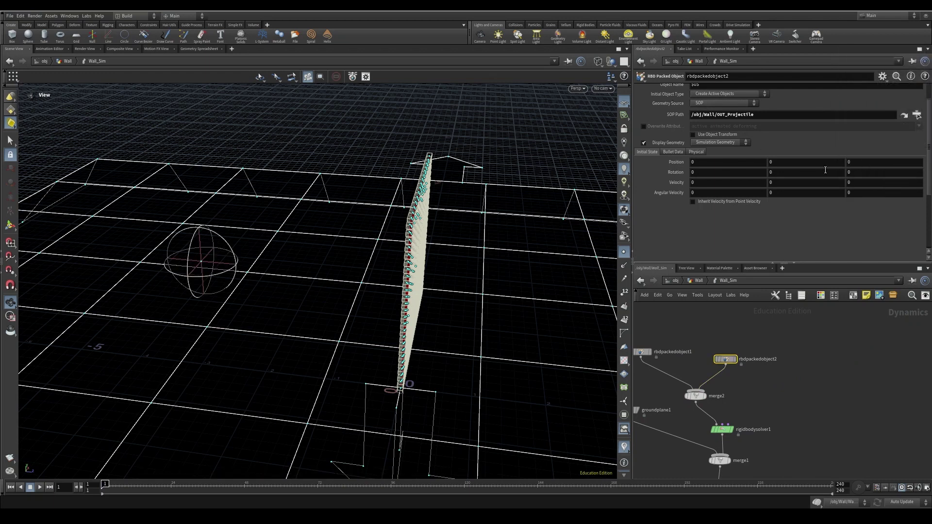
left_click(40, 487)
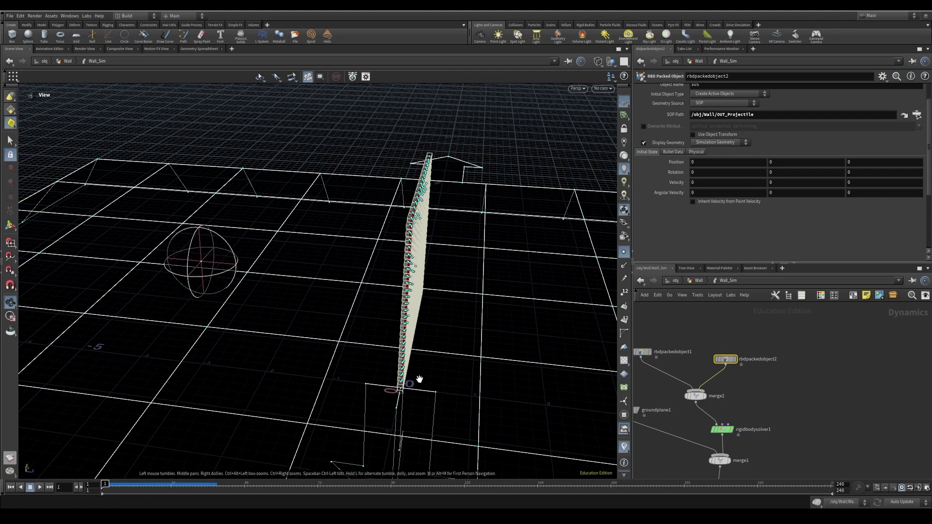
left_click_drag(419, 379, 451, 316)
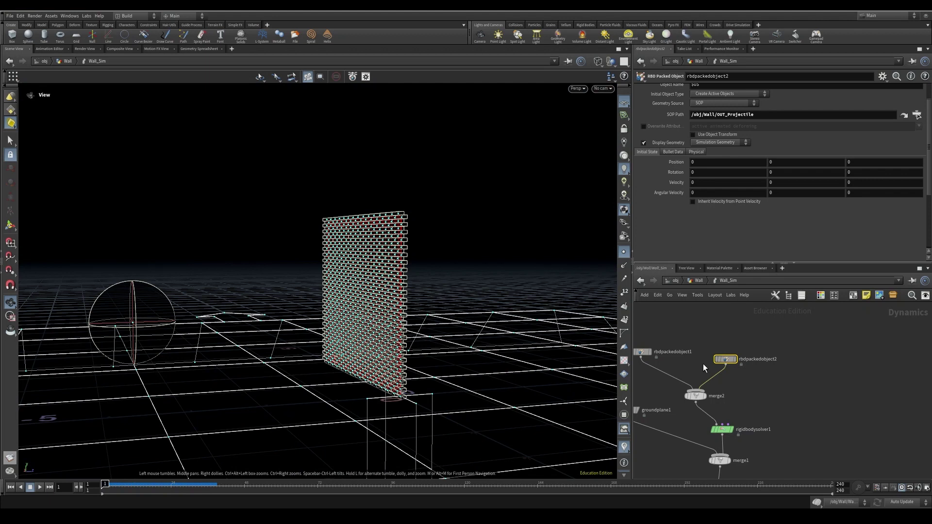
left_click_drag(725, 359, 725, 362)
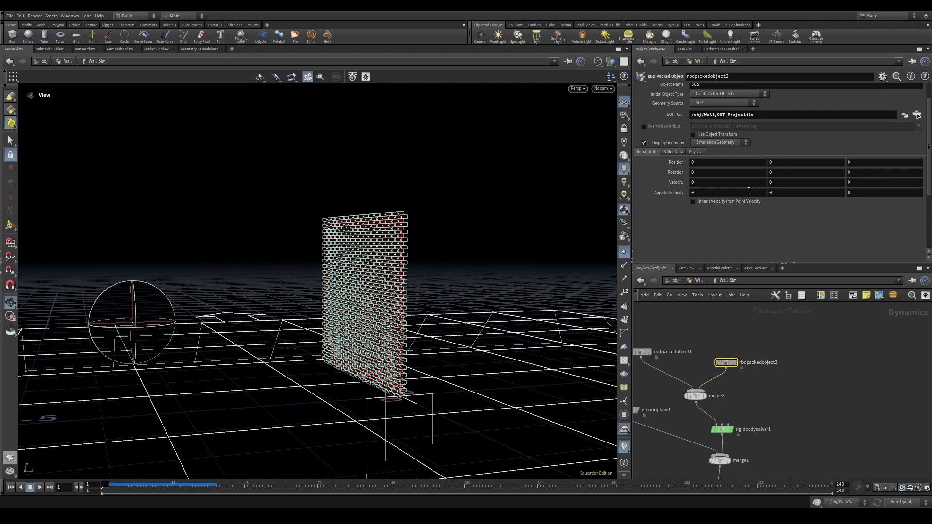
Set rbdpackedobject2's initial Z velocity to 15 and play the simulation from the first frame.
left_click(847, 184)
type("15")
key("Return")
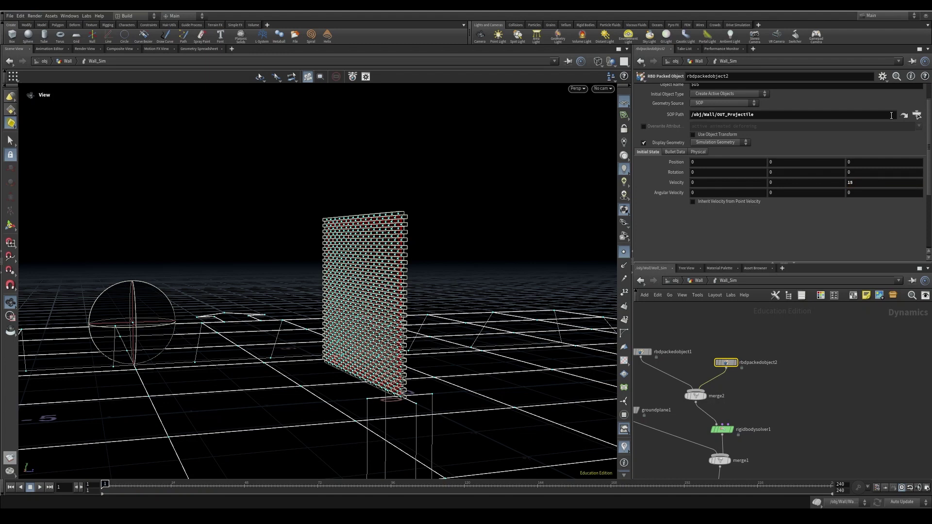
left_click(40, 487)
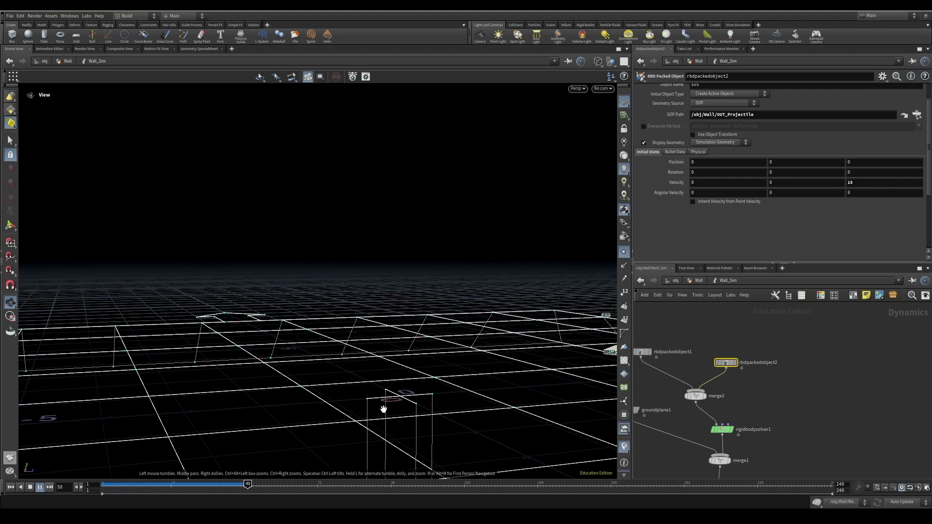
left_click_drag(122, 485, 89, 479)
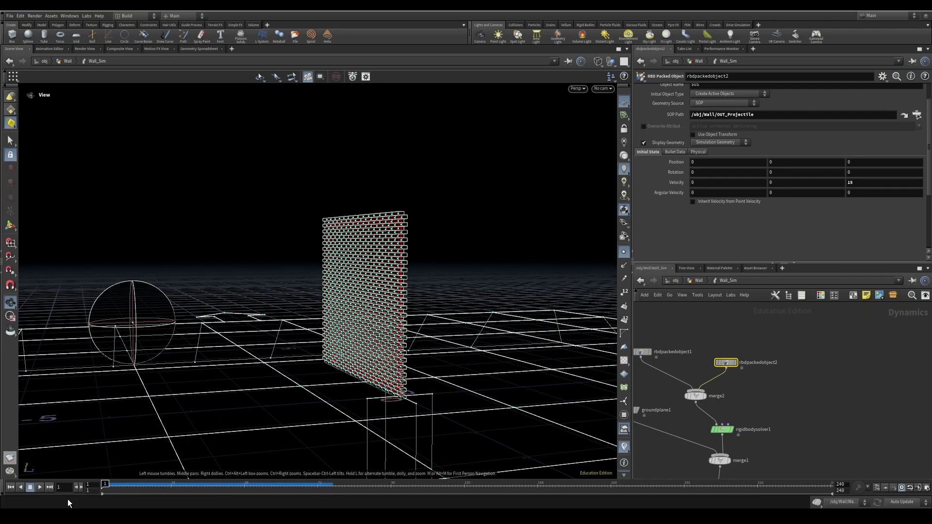
left_click(42, 486)
key("ctrl+Up")
Set rbdpackedobject2's initial Z velocity to 20, play the simulation and rewind to the first frame.
left_click(860, 184)
type("20")
key("Return")
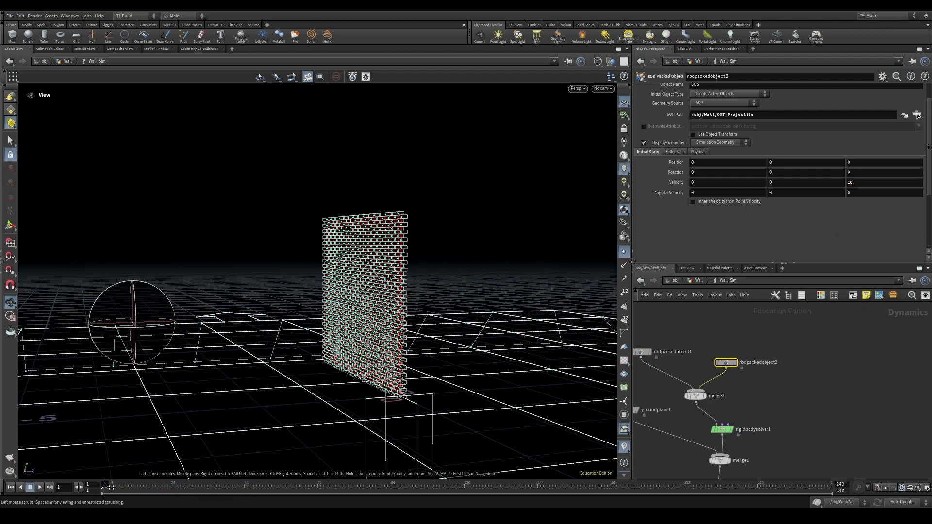
key("Up")
left_click(12, 487)
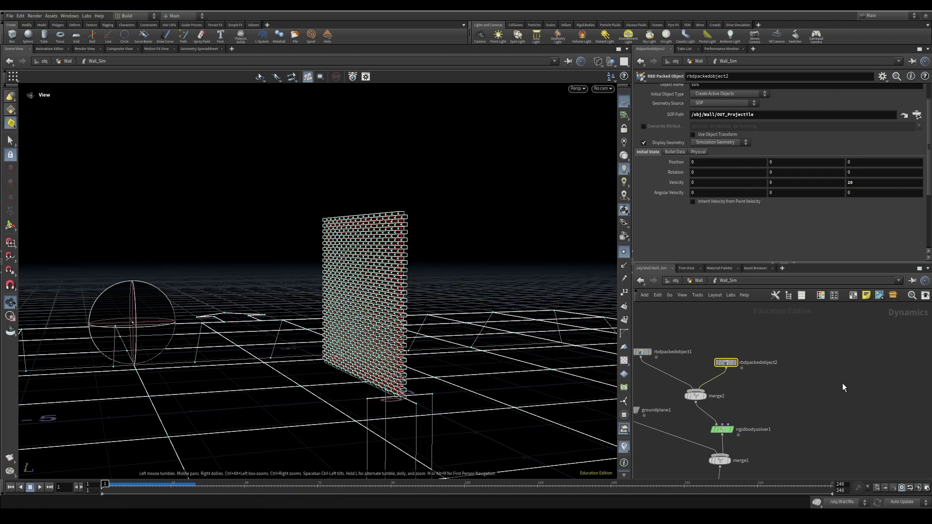
Return to the Wall geometry network and move the Wall_Sim and OUT_Wall nodes lower to free space below assemble1.
key("u")
middle_click_drag(813, 384, 810, 452)
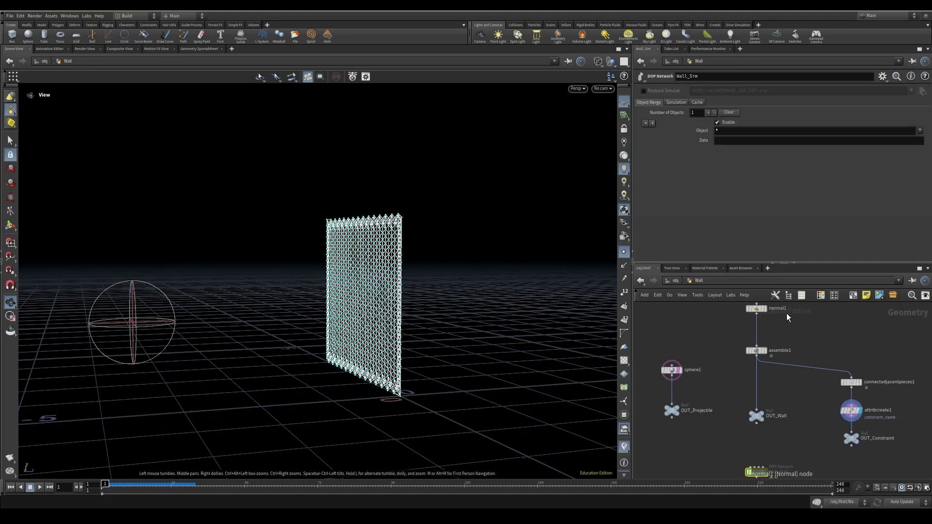
middle_click_drag(786, 313, 784, 373)
middle_click_drag(785, 412, 778, 229)
left_click_drag(747, 349, 744, 413)
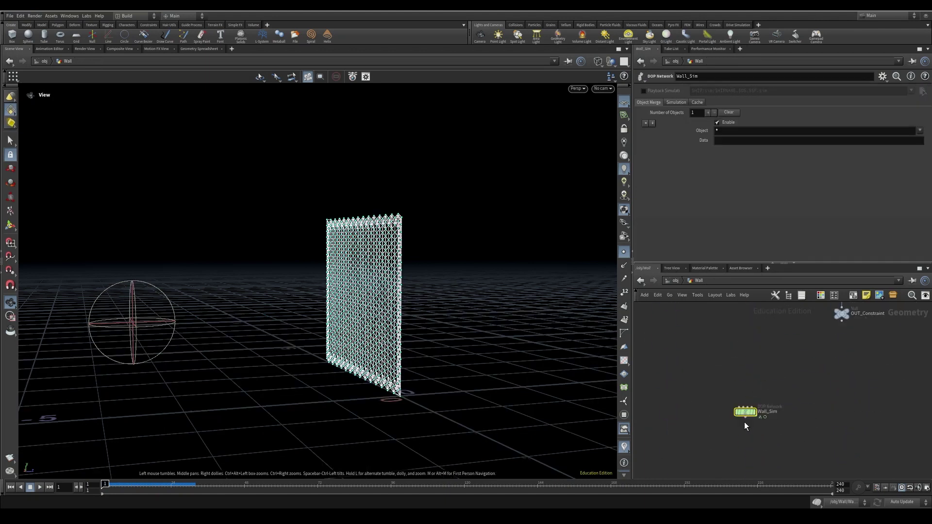
middle_click_drag(764, 358, 761, 442)
left_click_drag(745, 378, 744, 449)
Insert an Attribute Create node on the wire between assemble1 and OUT_Wall.
key("Tab")
type("attribute wra")
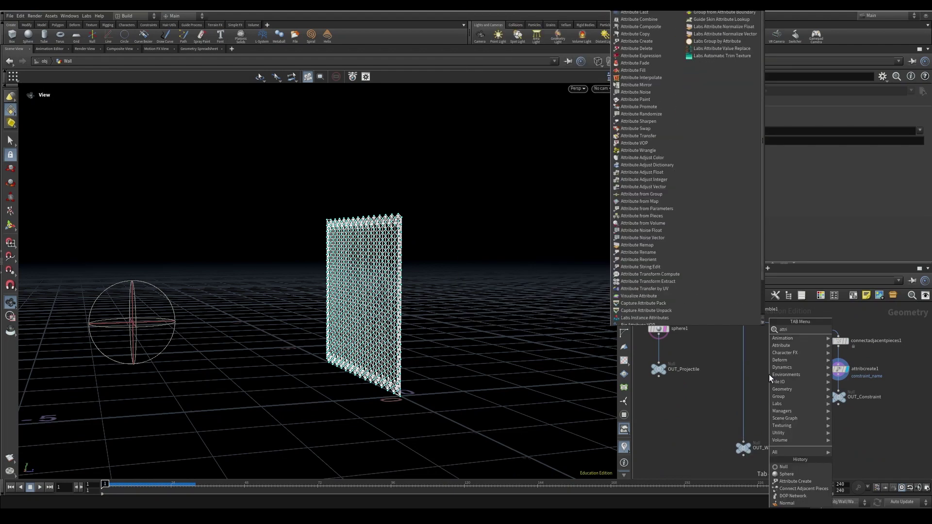
key("Return")
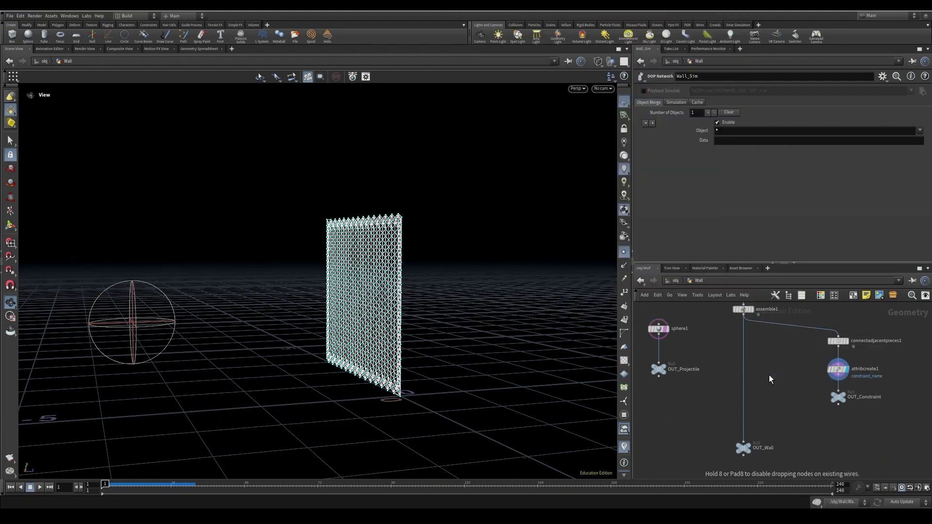
left_click(768, 374)
left_click_drag(763, 377, 746, 344)
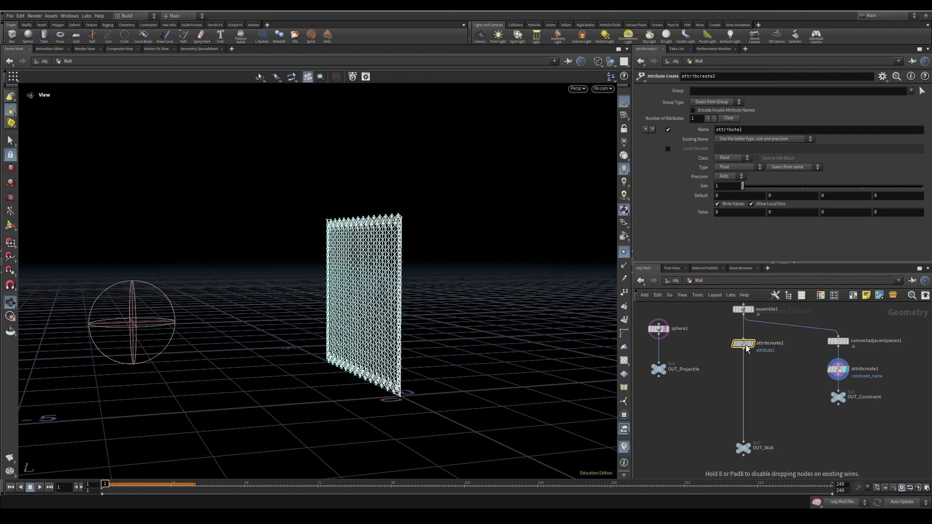
Set attribcreate2 to create an integer point attribute named active with default and value 1.
left_click_drag(760, 130, 560, 128)
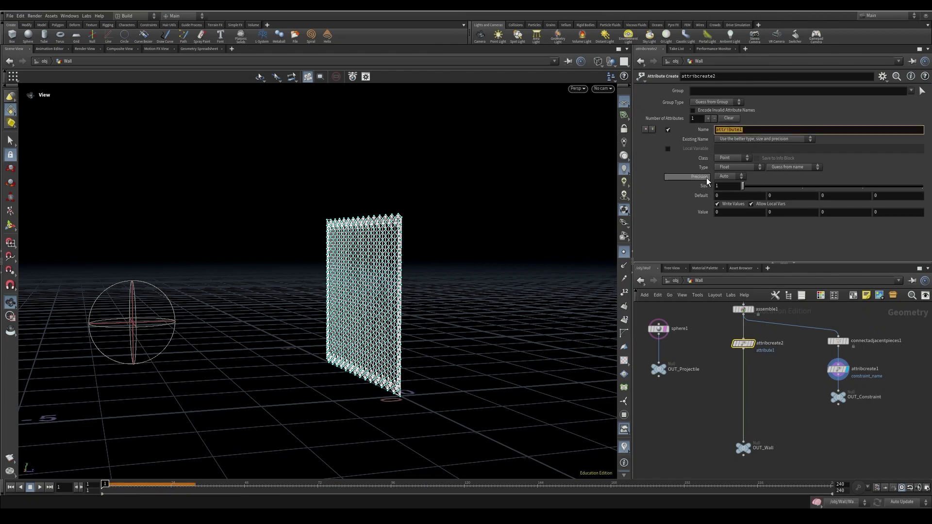
type("active")
left_click(729, 157)
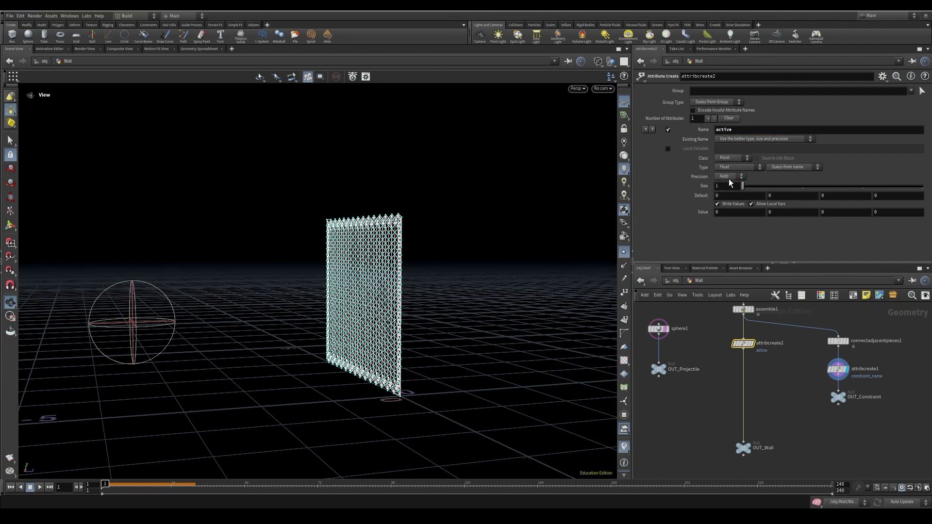
left_click(733, 170)
left_click(741, 178)
left_click(719, 214)
key("Return")
Insert a Group node on the wire between attribcreate2 and OUT_Wall.
key("Tab")
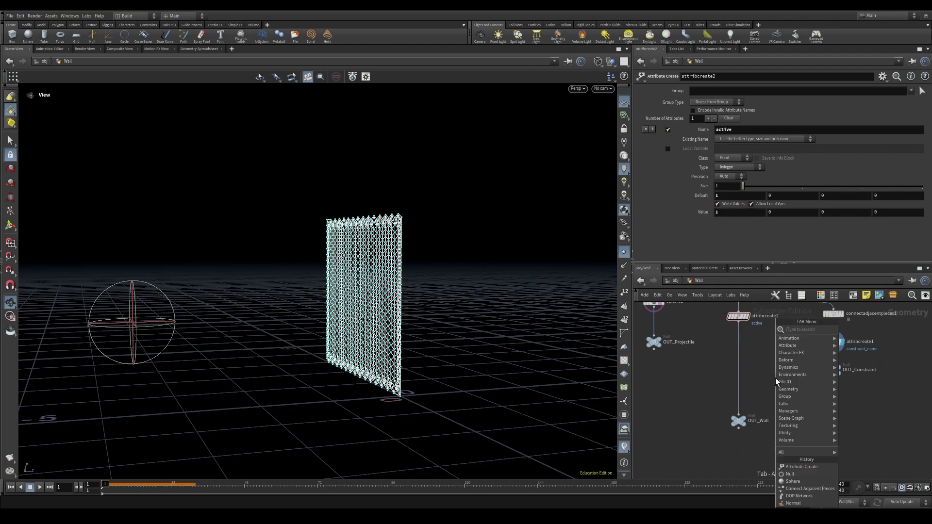
type("grou")
key("Return")
left_click(775, 377)
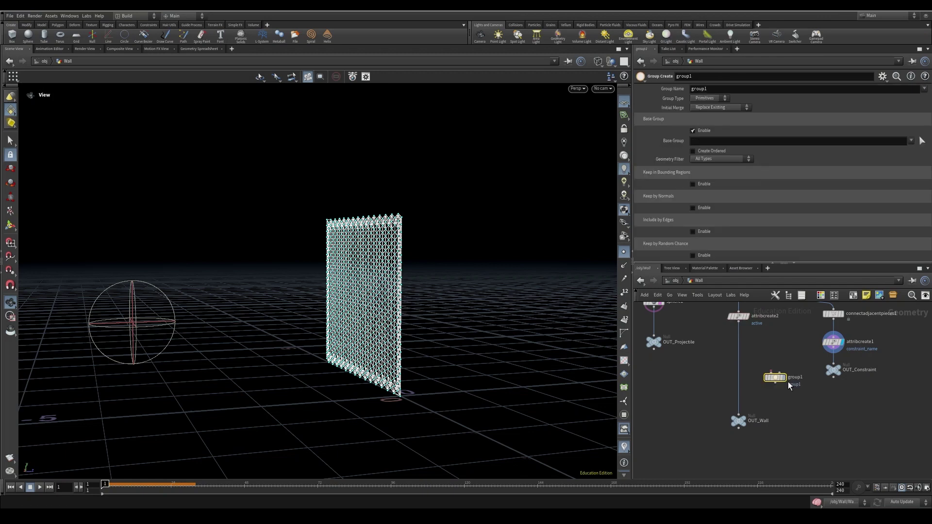
left_click_drag(752, 359, 728, 340)
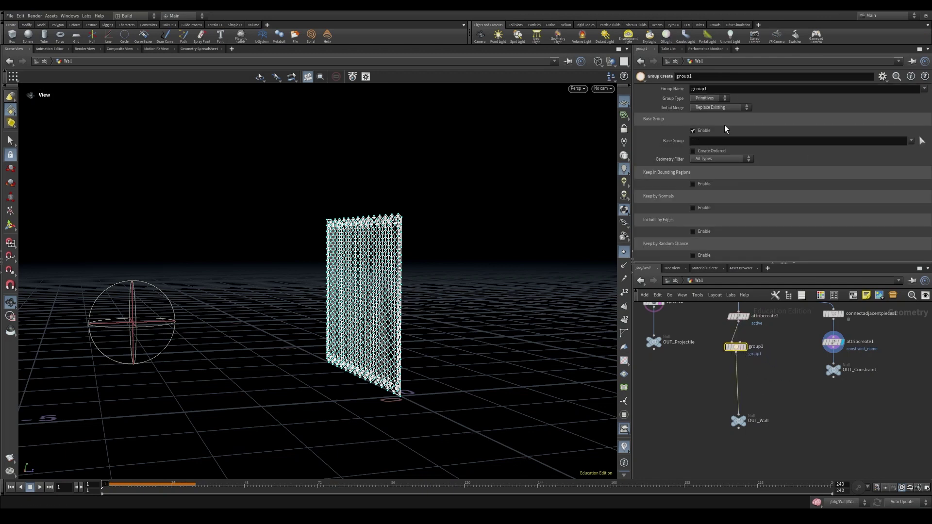
Make group1 a points group named pin, with the base group disabled and Keep in Bounding Regions enabled.
double_click(709, 88)
type("pin")
key("Return")
left_click(693, 130)
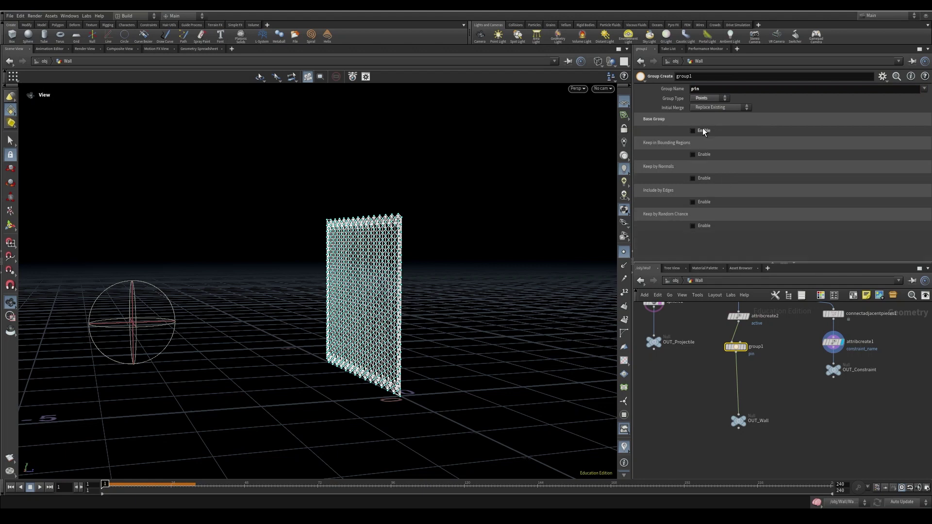
left_click(694, 154)
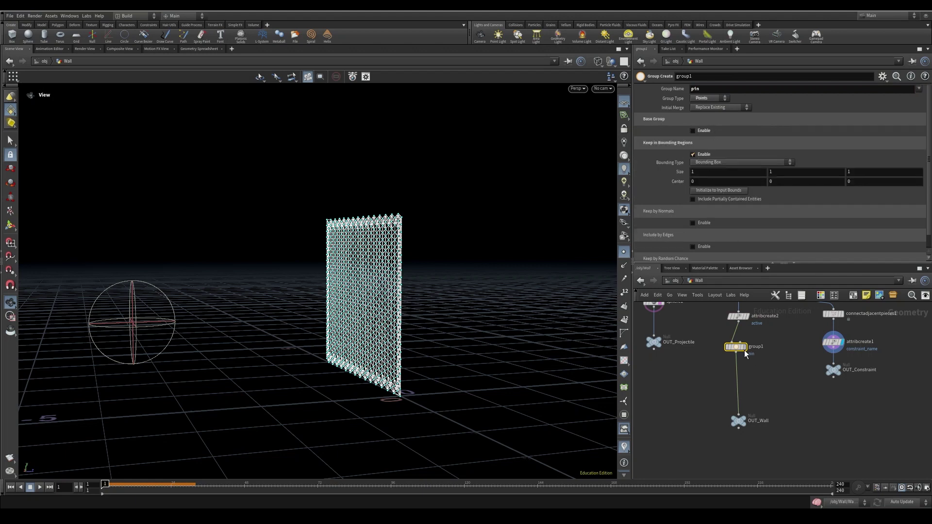
left_click_drag(744, 350, 747, 357)
Resize group1's bounding box to about 4.13 in X and 0.61 in Y, so it encloses the wall's lowest brick rows.
left_click_drag(499, 383, 418, 386)
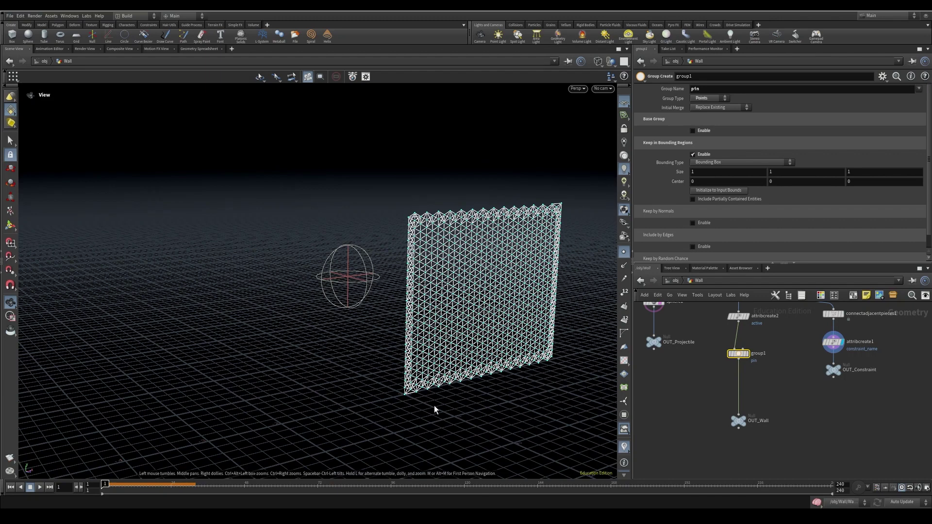
left_click_drag(482, 422, 394, 383)
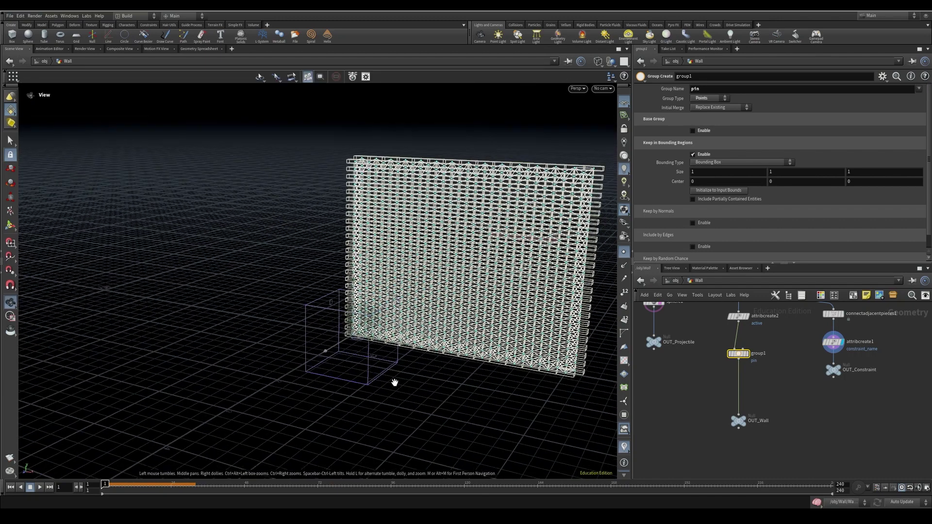
key("Return")
left_click_drag(390, 348, 443, 365)
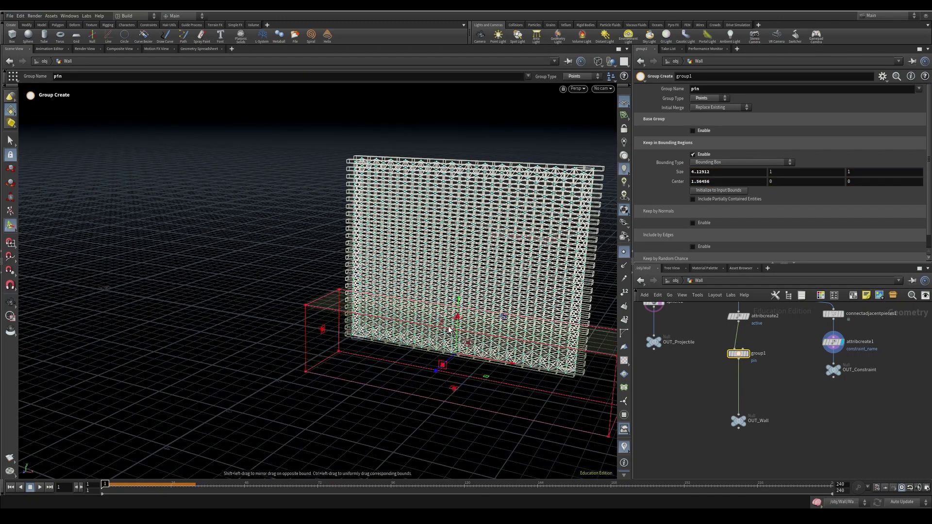
left_click_drag(457, 320, 457, 347)
key("Escape")
left_click_drag(377, 408, 272, 396)
key("Return")
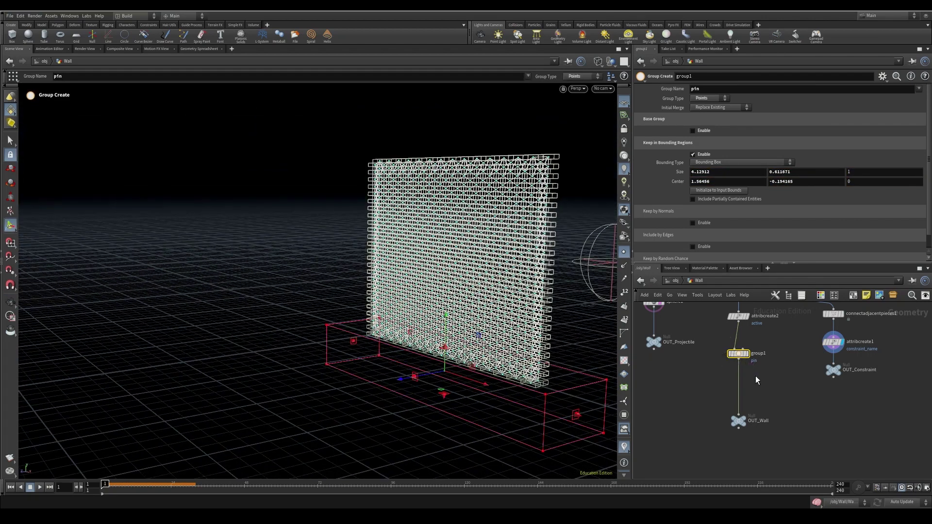
Insert another Attribute Create node on the wire between group1 and OUT_Wall.
key("Tab")
type("att")
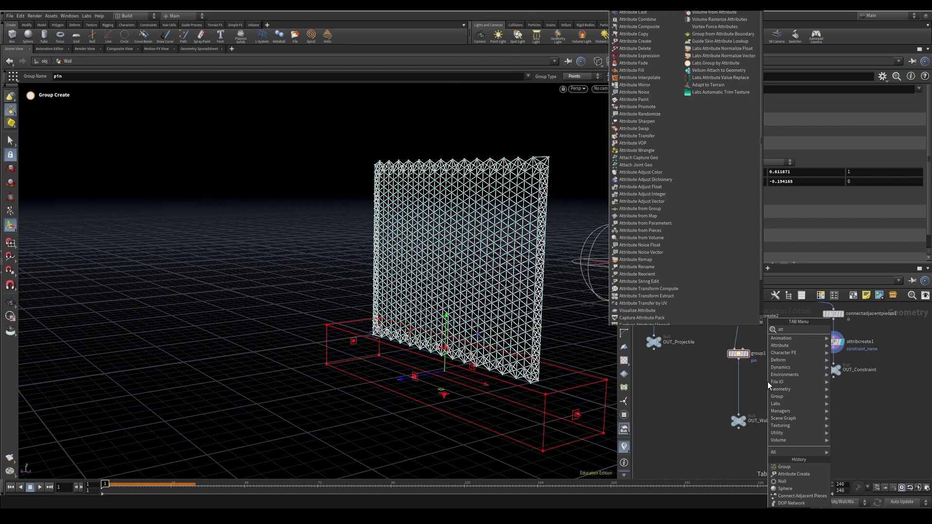
key("Down")
key("Down")
key("Down")
key("Down")
key("Down")
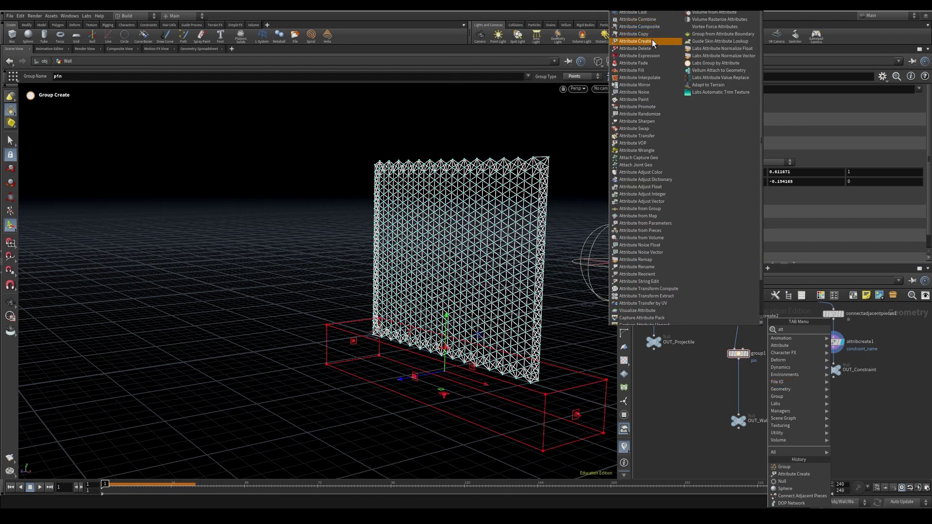
key("Return")
left_click(778, 386)
left_click_drag(774, 388, 741, 396)
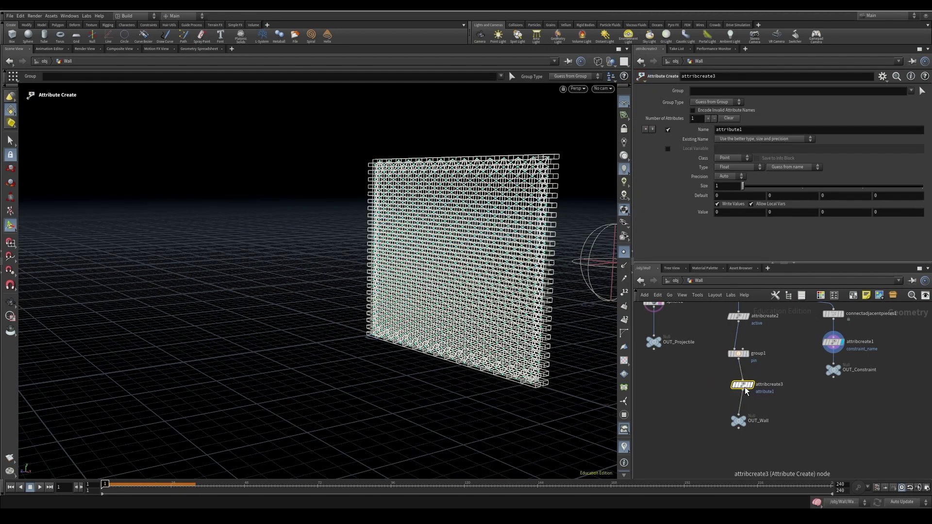
Set attribcreate3 to write an integer point attribute named active with value 0 on the pin group, and move OUT_Wall slightly lower.
left_click(911, 91)
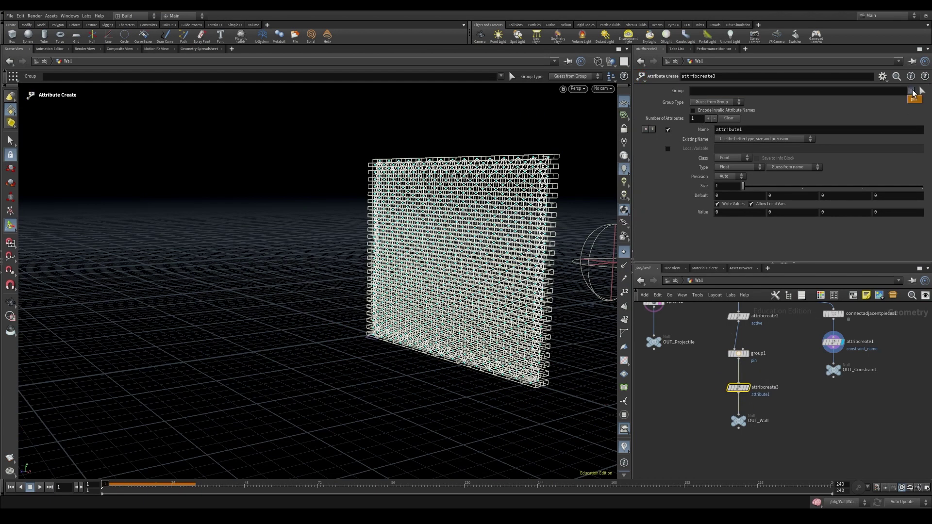
left_click(913, 100)
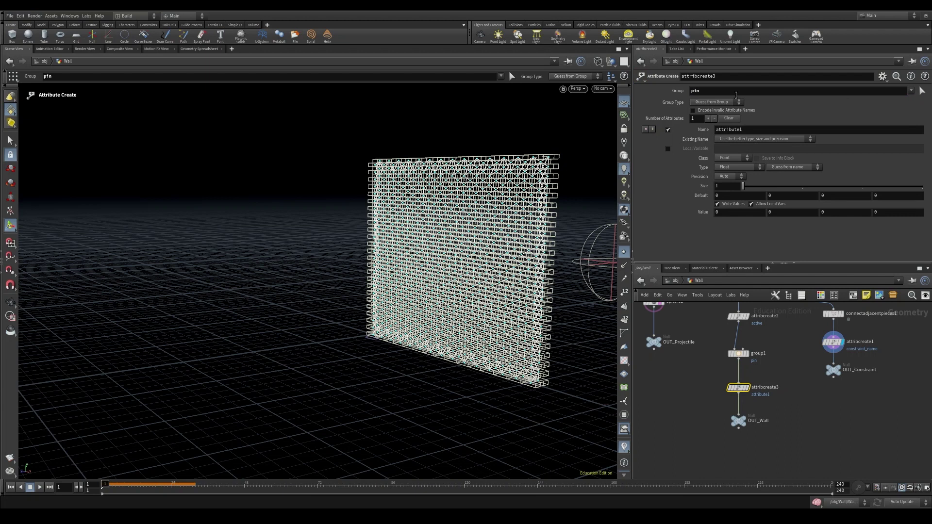
left_click(777, 130)
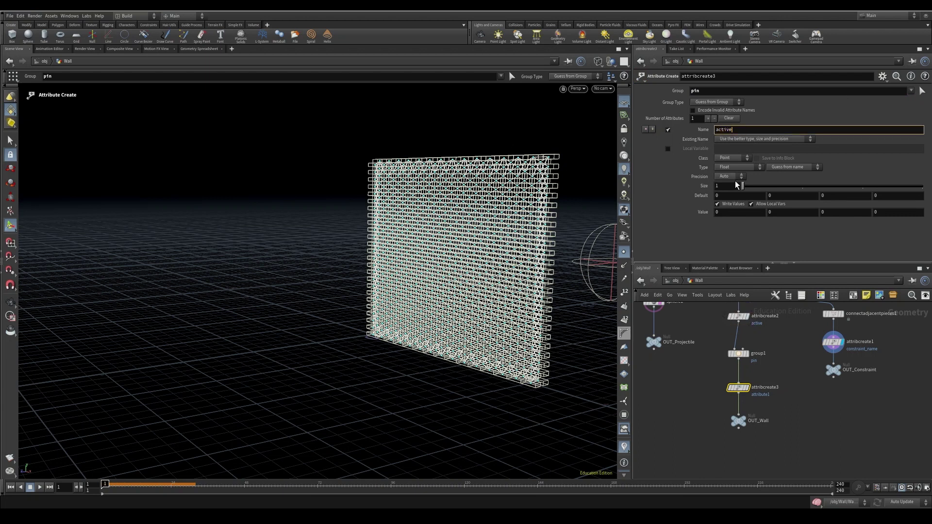
left_click(731, 157)
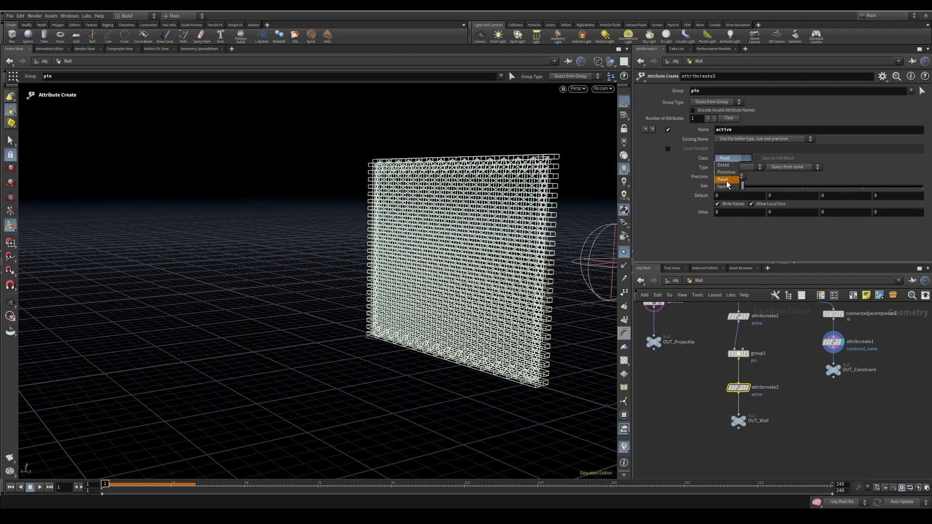
left_click(726, 180)
left_click(738, 167)
left_click(730, 188)
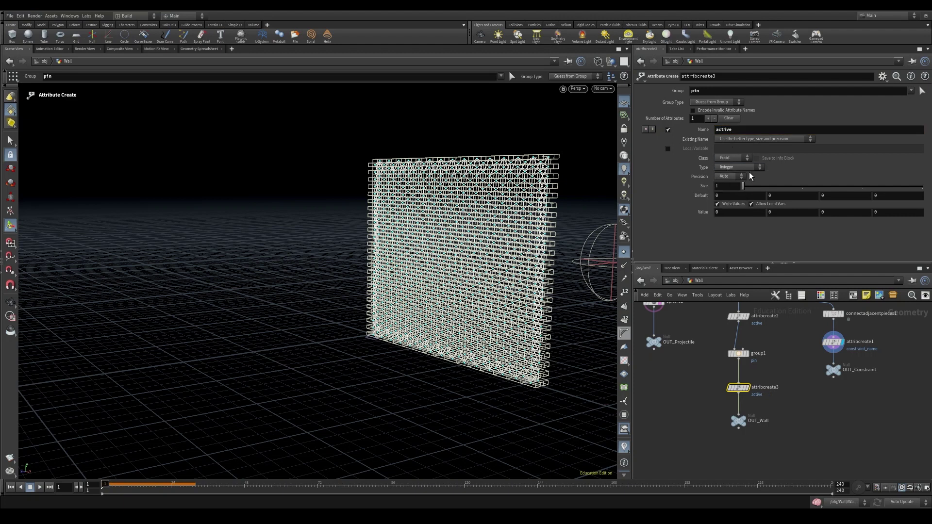
left_click_drag(739, 424, 738, 432)
left_click(739, 432)
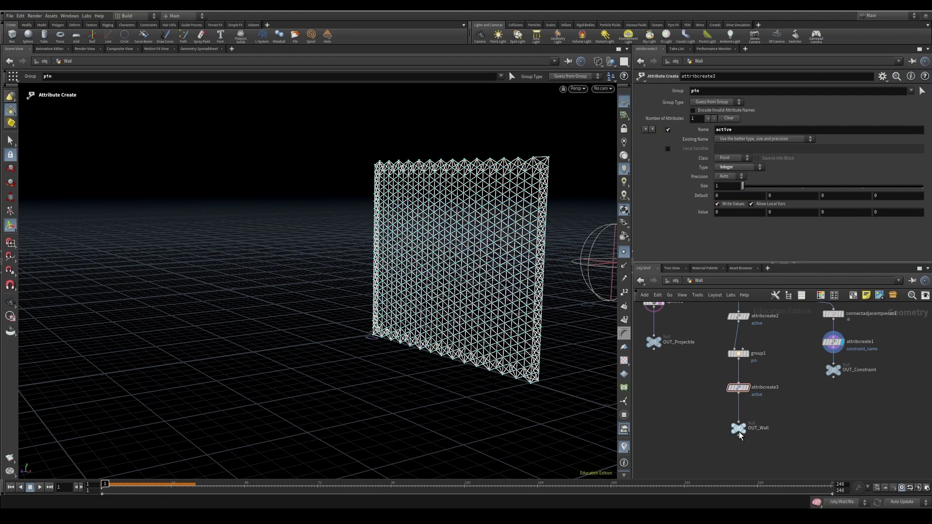
Examine the active and pin group values of OUT_Wall's points in the Geometry Spreadsheet.
left_click(738, 429)
left_click(209, 49)
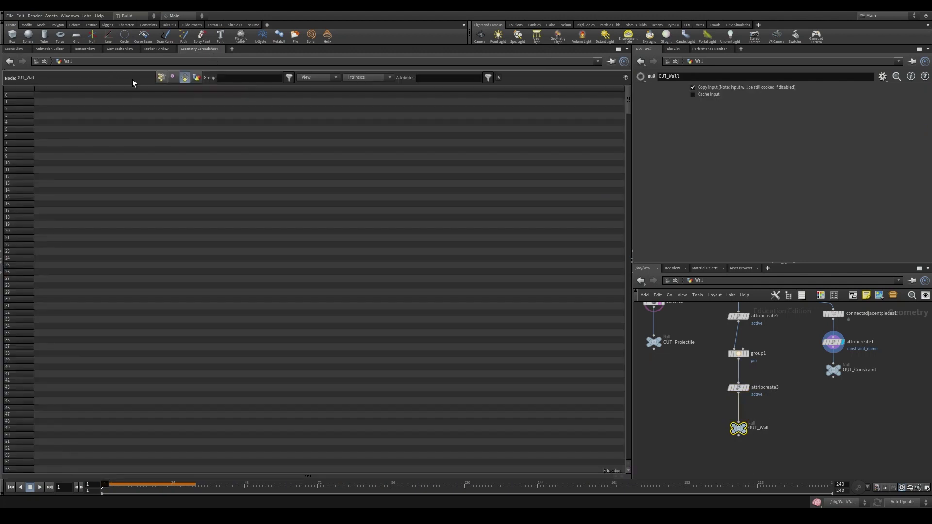
left_click(162, 78)
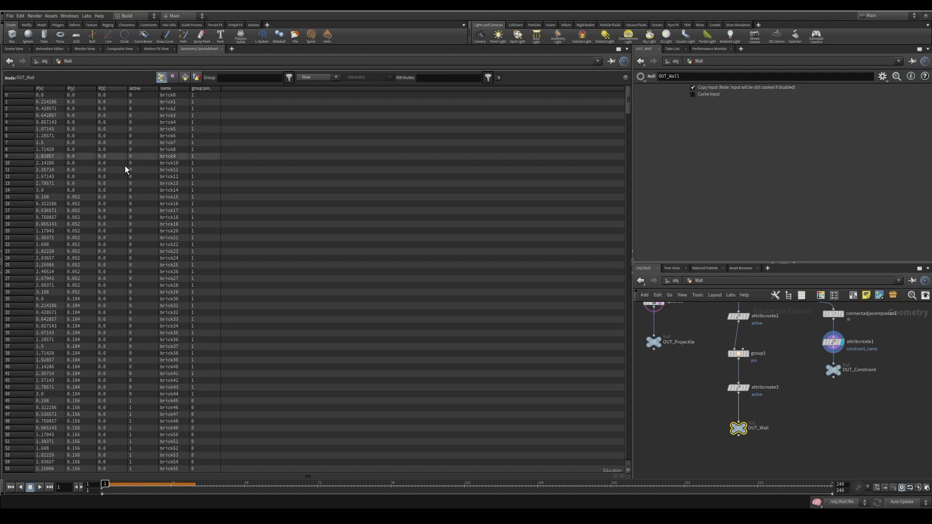
left_click_drag(628, 102, 628, 119)
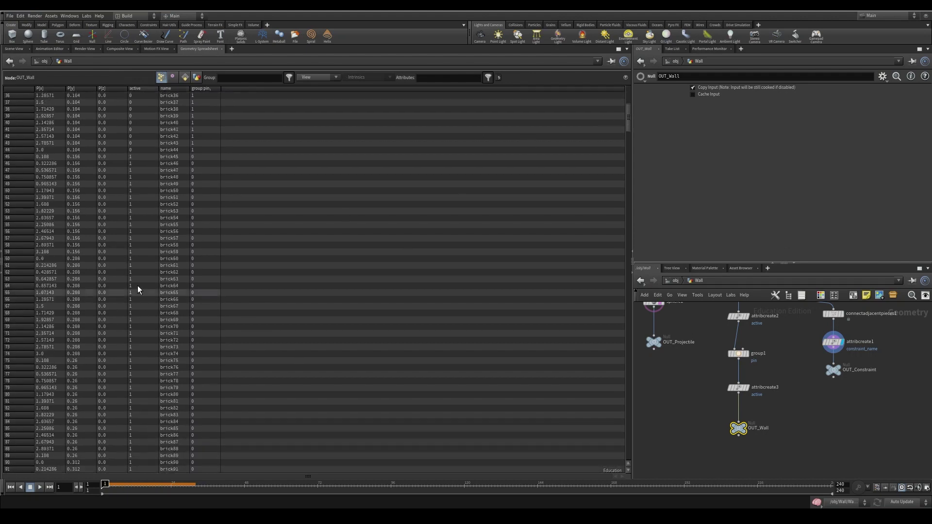
scroll(204, 233, "up", 2)
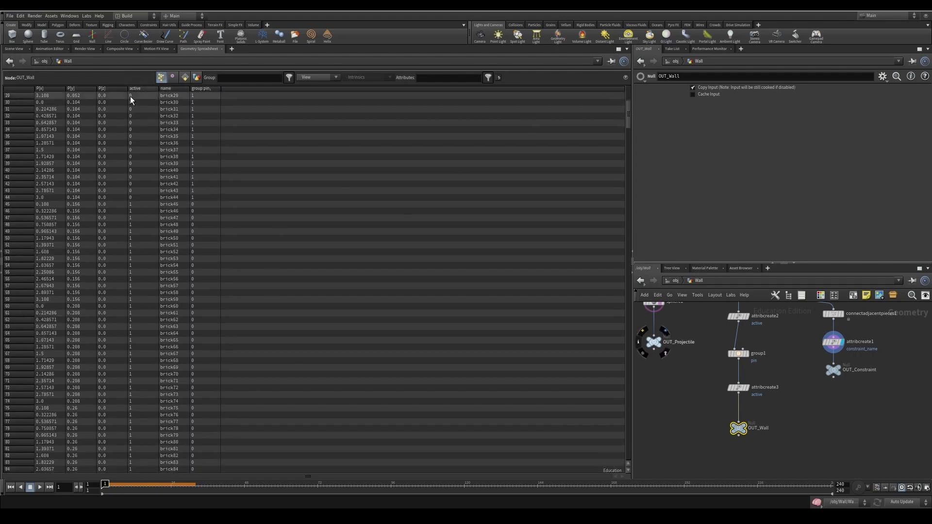
left_click_drag(737, 430, 737, 432)
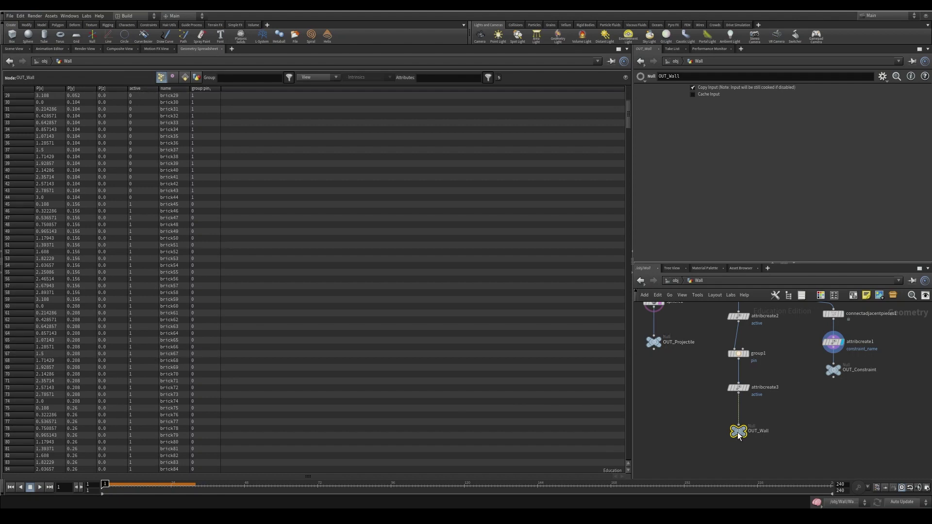
Go into the Wall_Sim network, return to the 3D view and play the simulation, viewing the wall from several angles.
key("u")
double_click(709, 381)
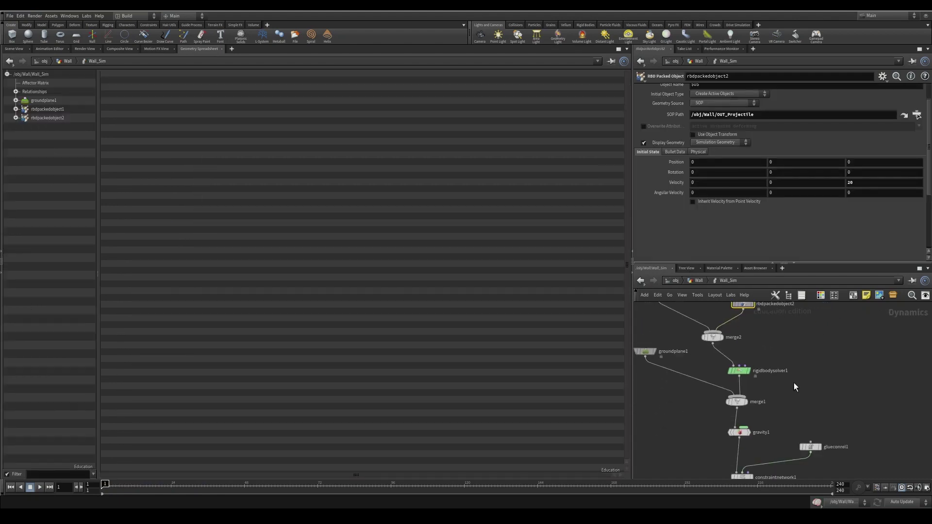
left_click(15, 49)
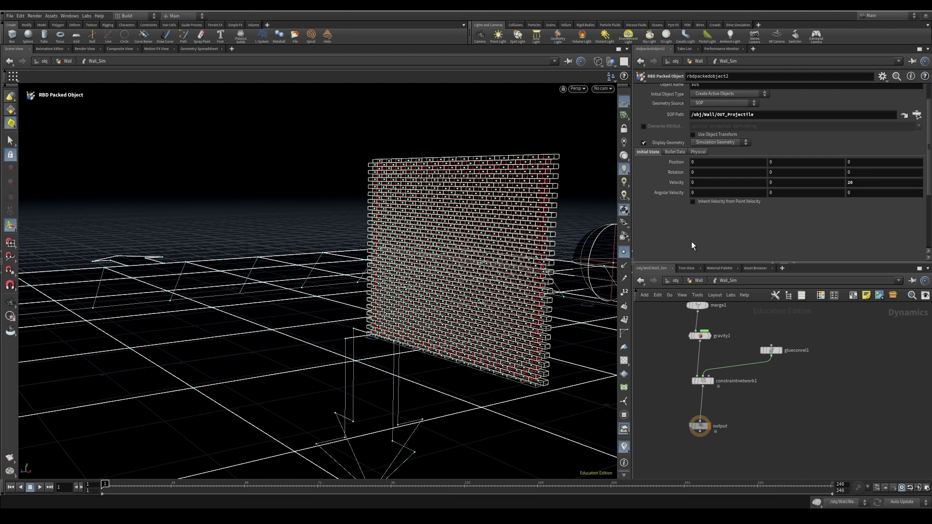
left_click_drag(378, 365, 277, 306, "alt")
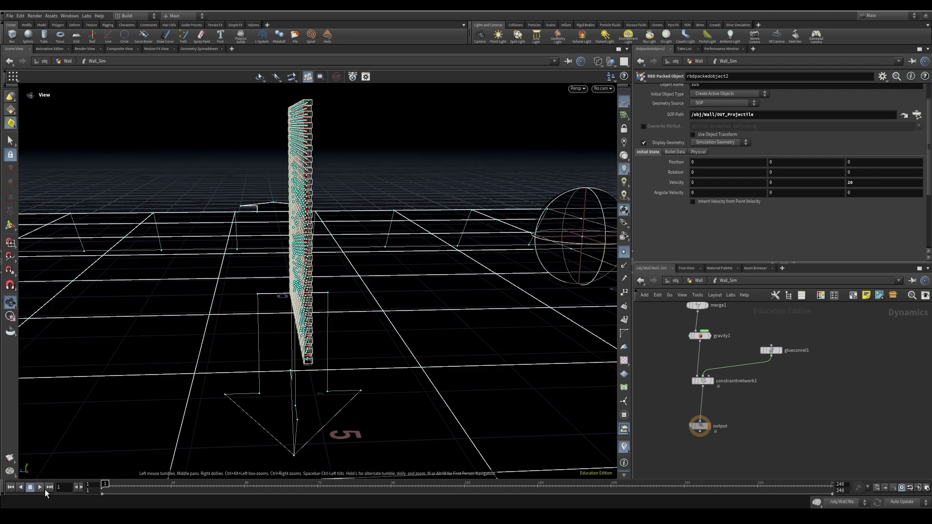
left_click(41, 488)
left_click_drag(361, 311, 298, 306, "alt")
scroll(286, 318, "down", 5)
middle_click_drag(298, 307, 366, 340, "alt")
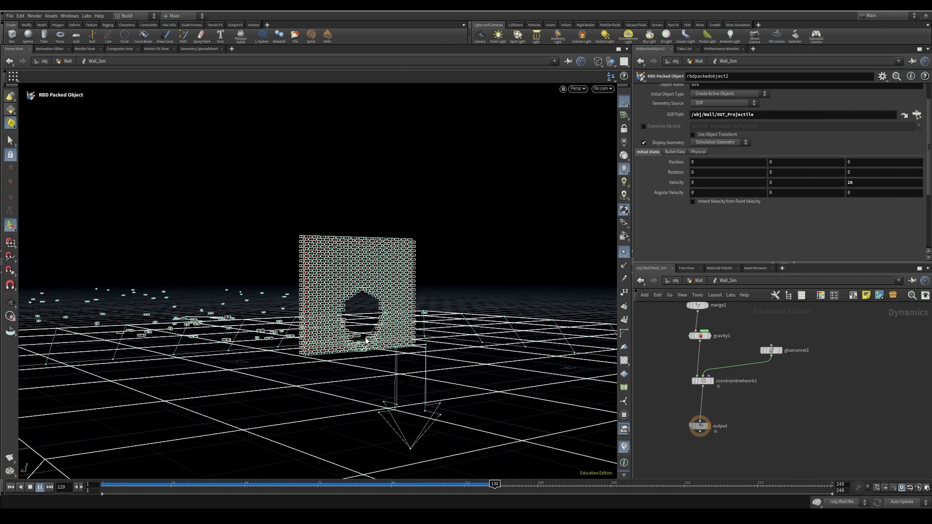